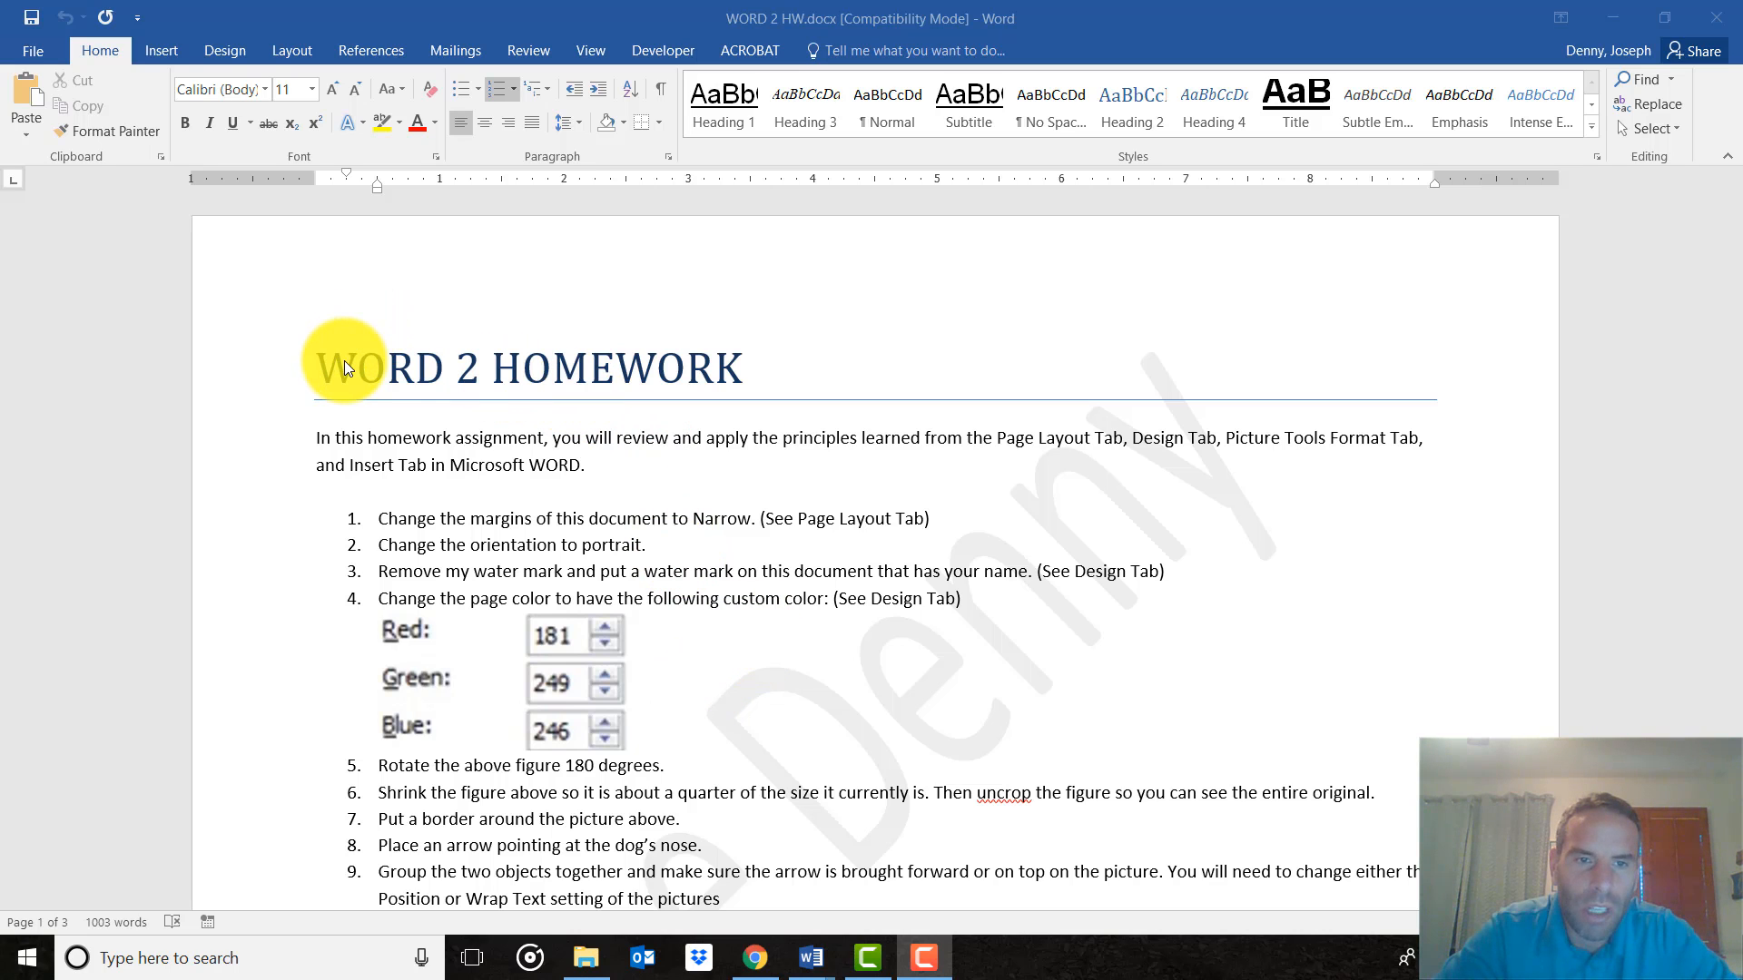
Remove the existing name watermark from the homework document.
{"action": "scroll", "coordinate": [378, 396], "scroll_direction": "down", "scroll_amount": 1}
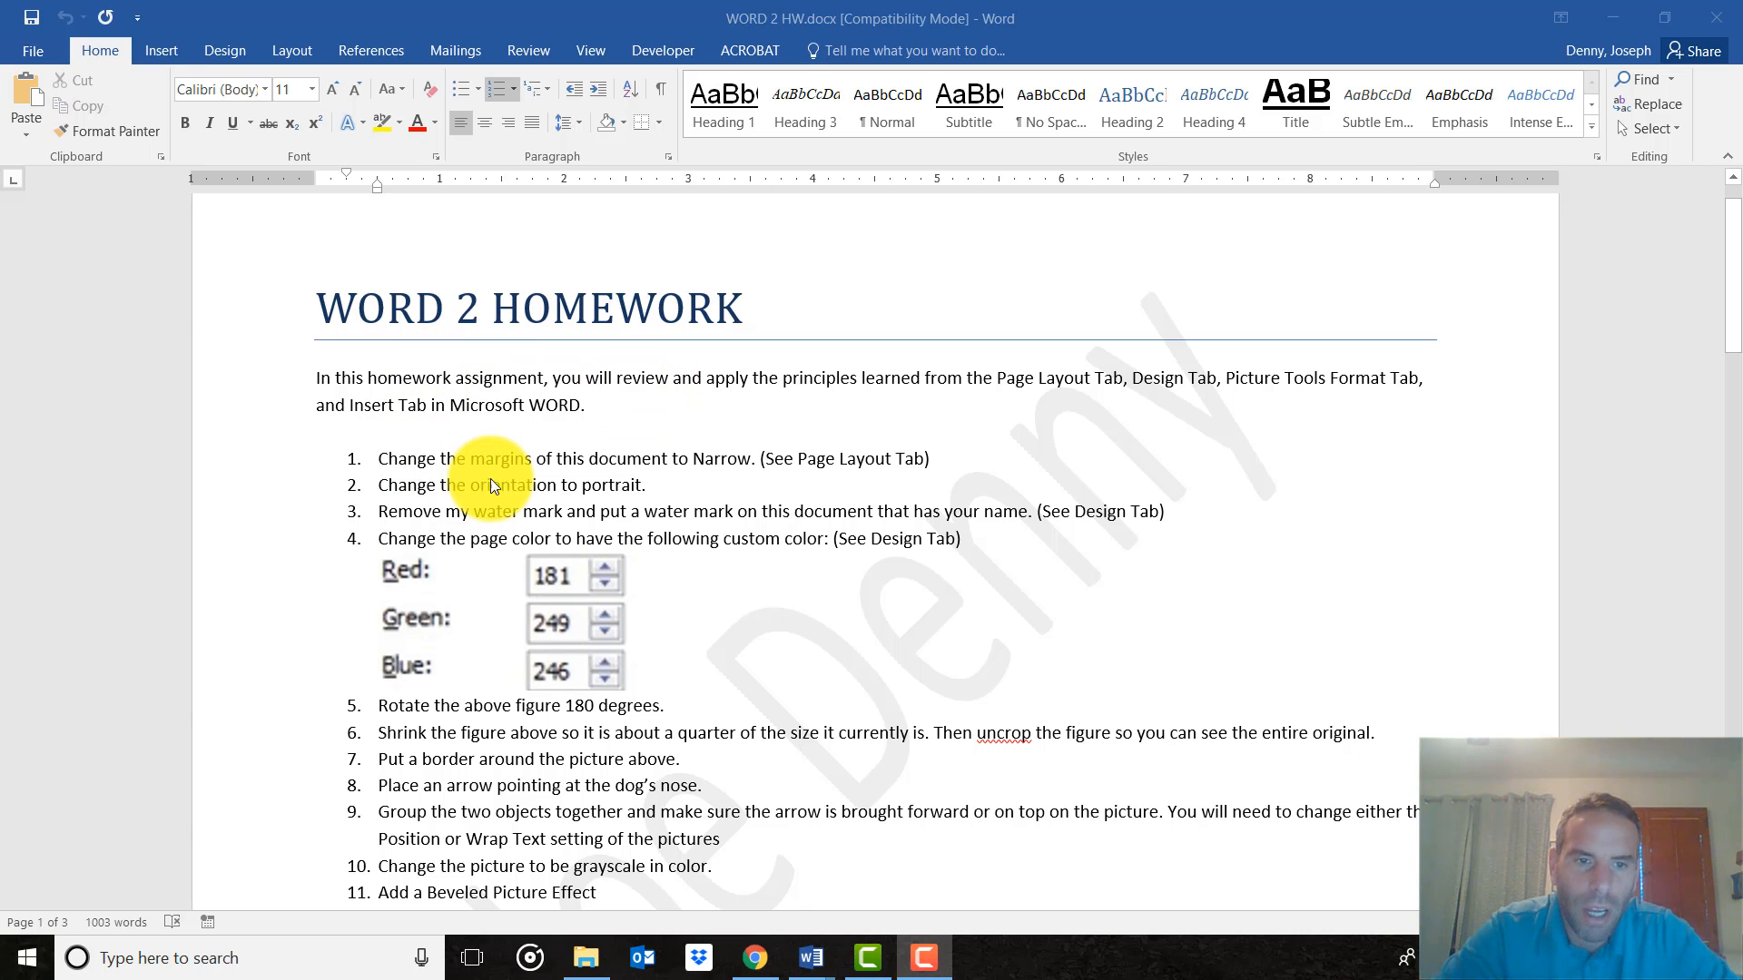
{"action": "scroll", "coordinate": [521, 482], "scroll_direction": "down", "scroll_amount": 1}
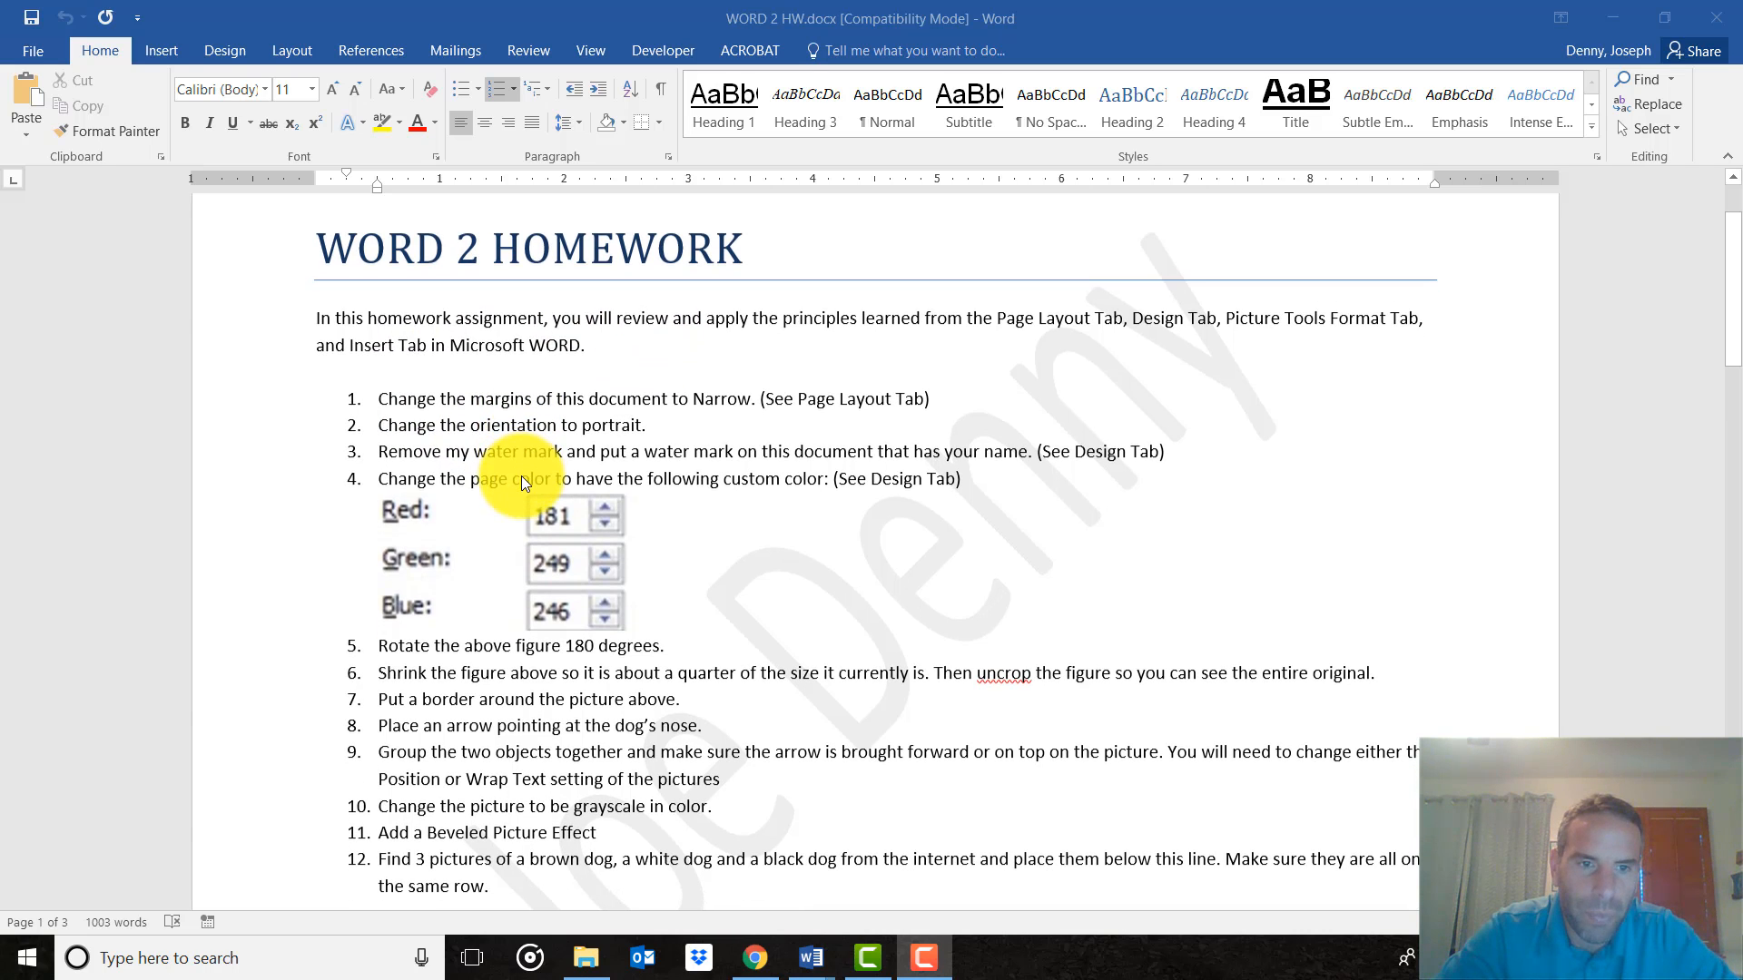
{"action": "left_click", "coordinate": [413, 450]}
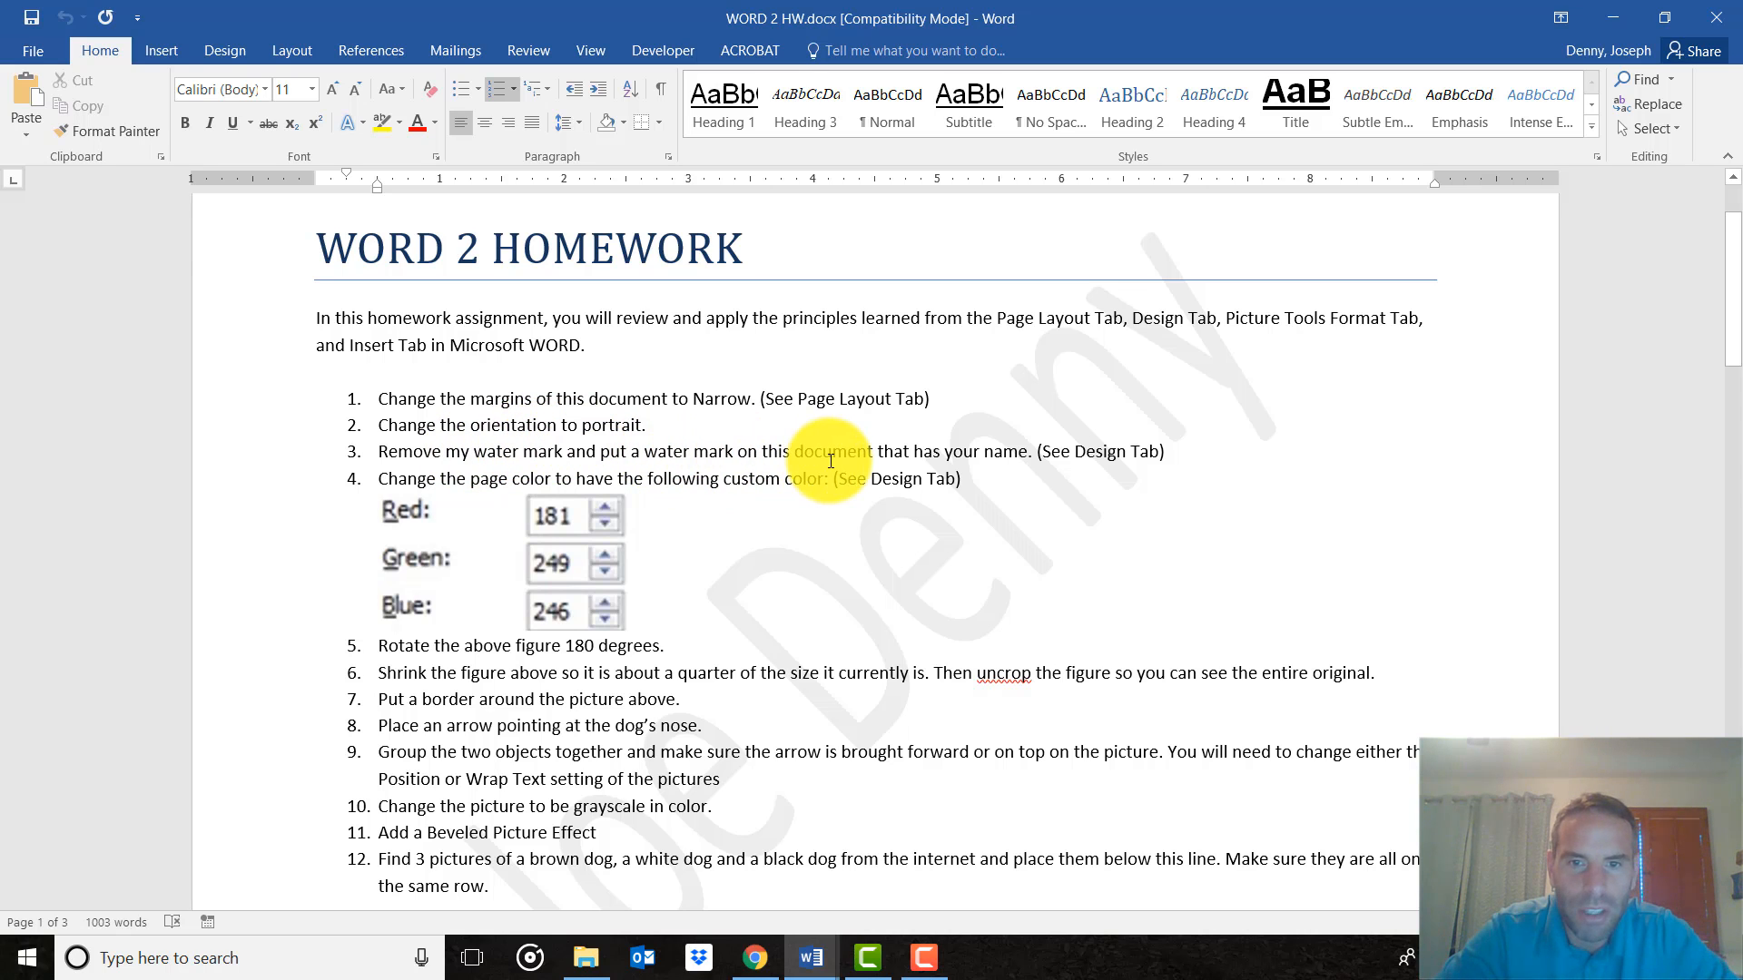
{"action": "scroll", "coordinate": [1156, 556], "scroll_direction": "up", "scroll_amount": 1}
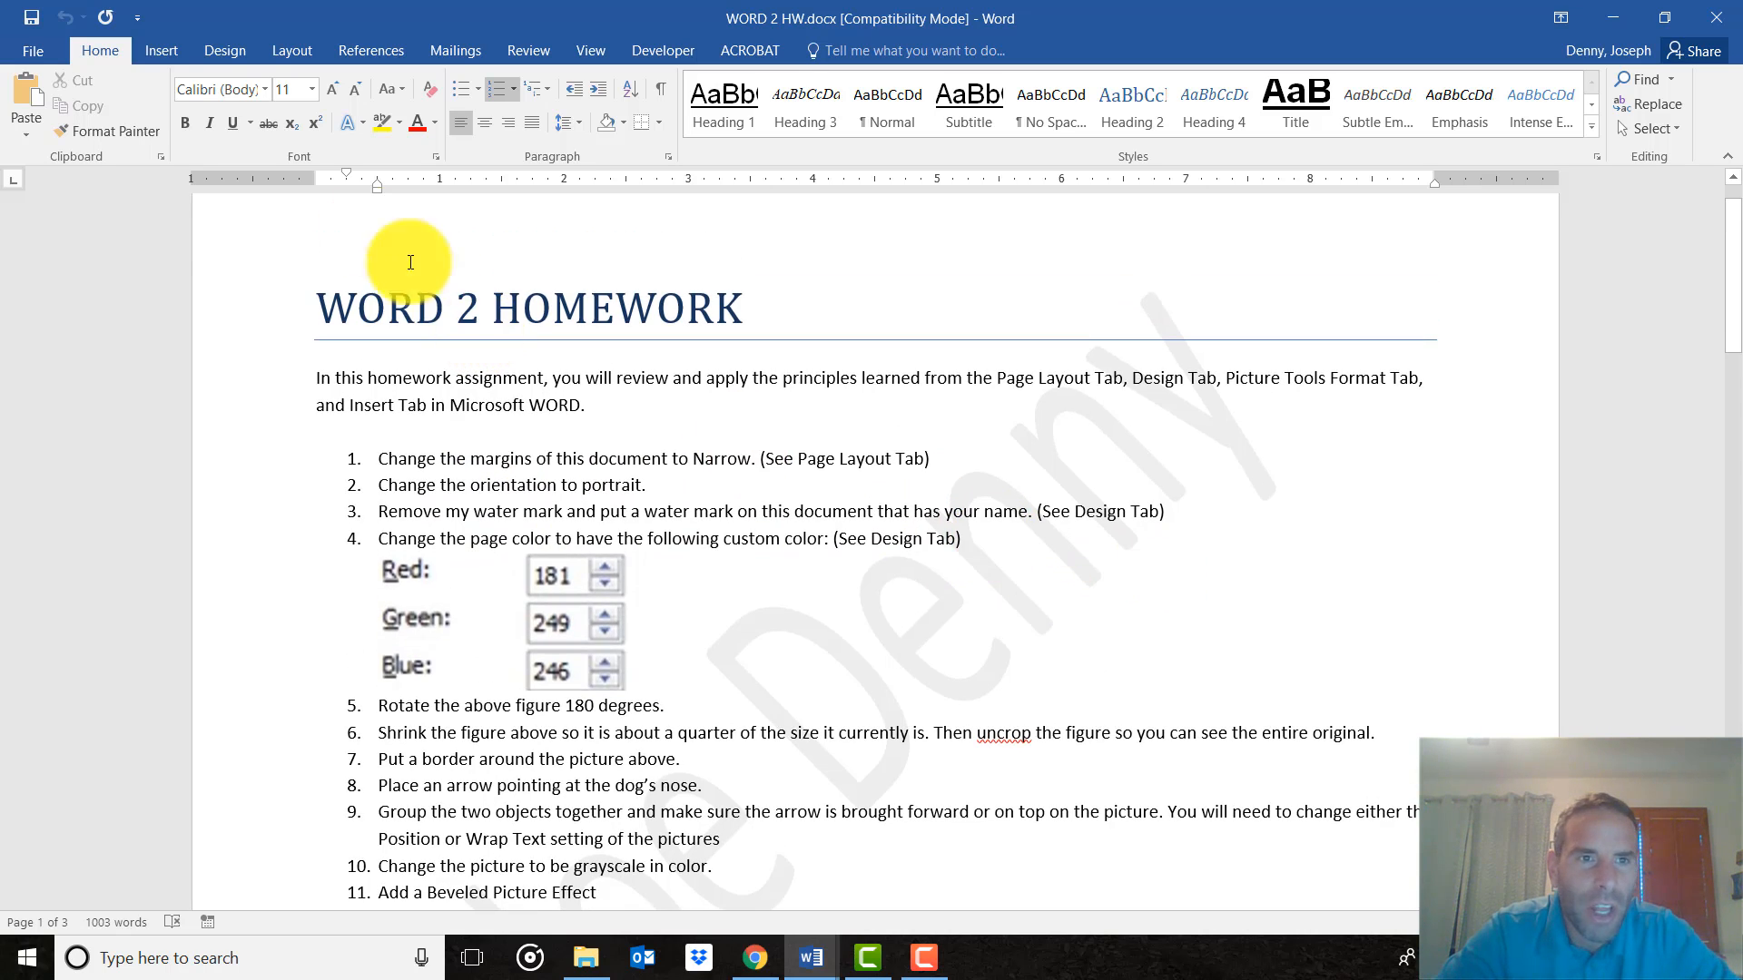
{"action": "left_click", "coordinate": [225, 52]}
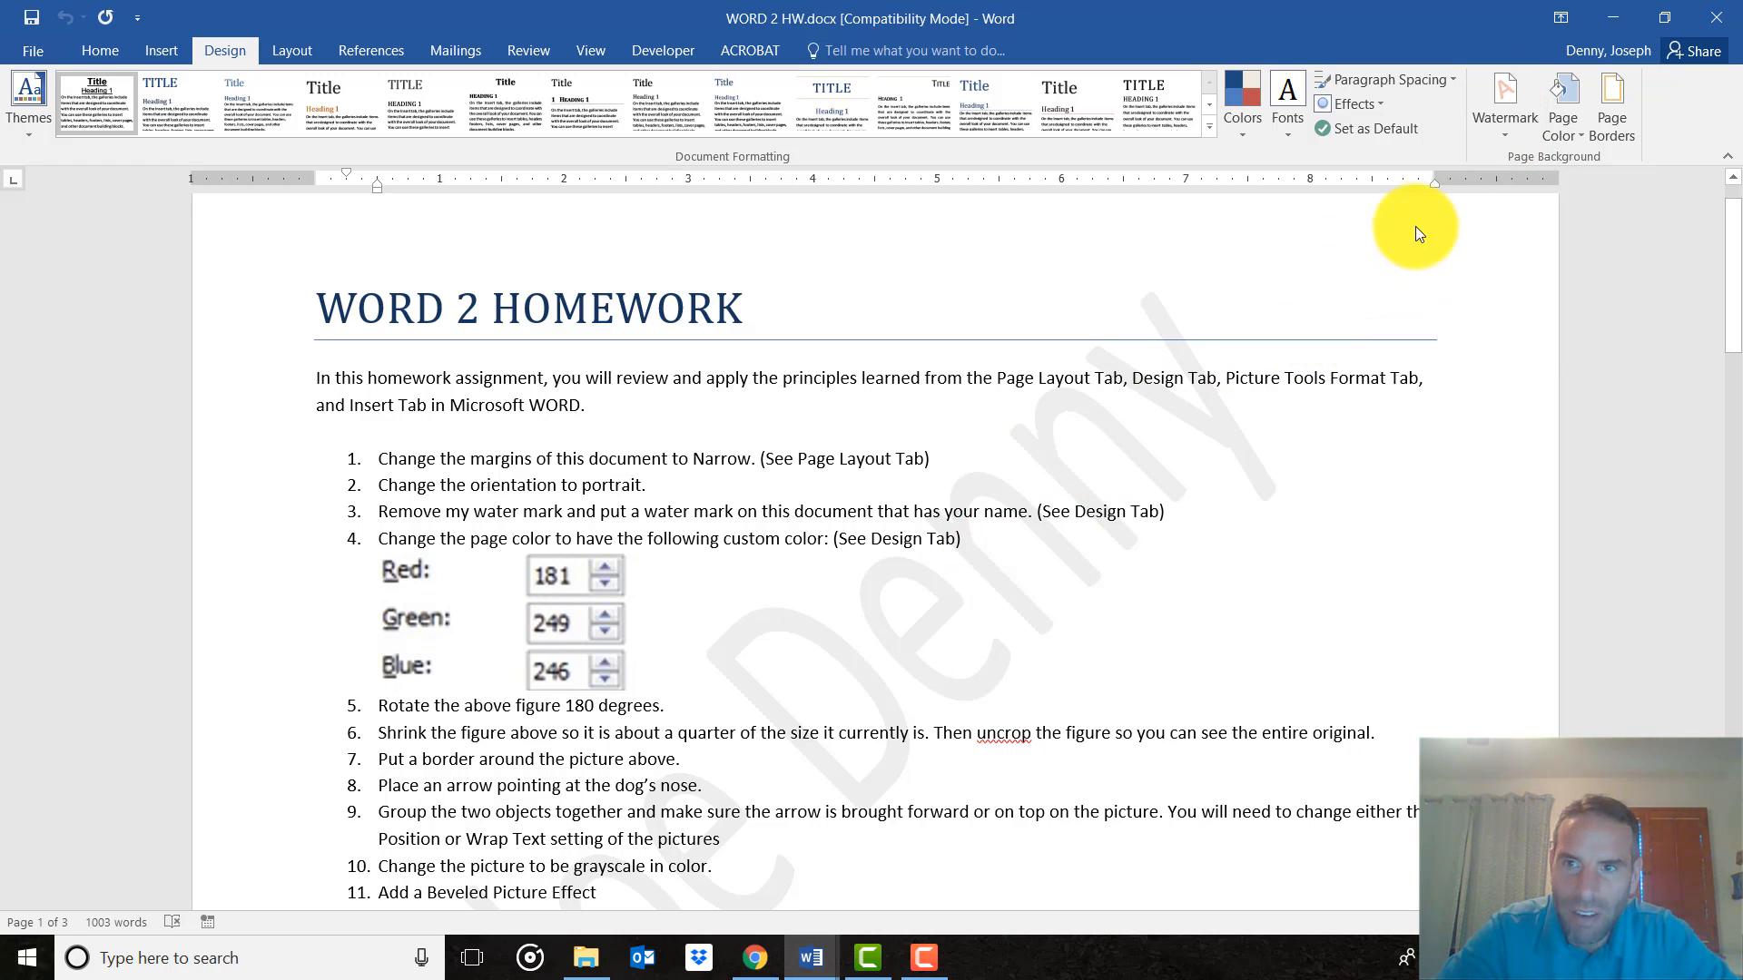
{"action": "left_click", "coordinate": [1498, 113]}
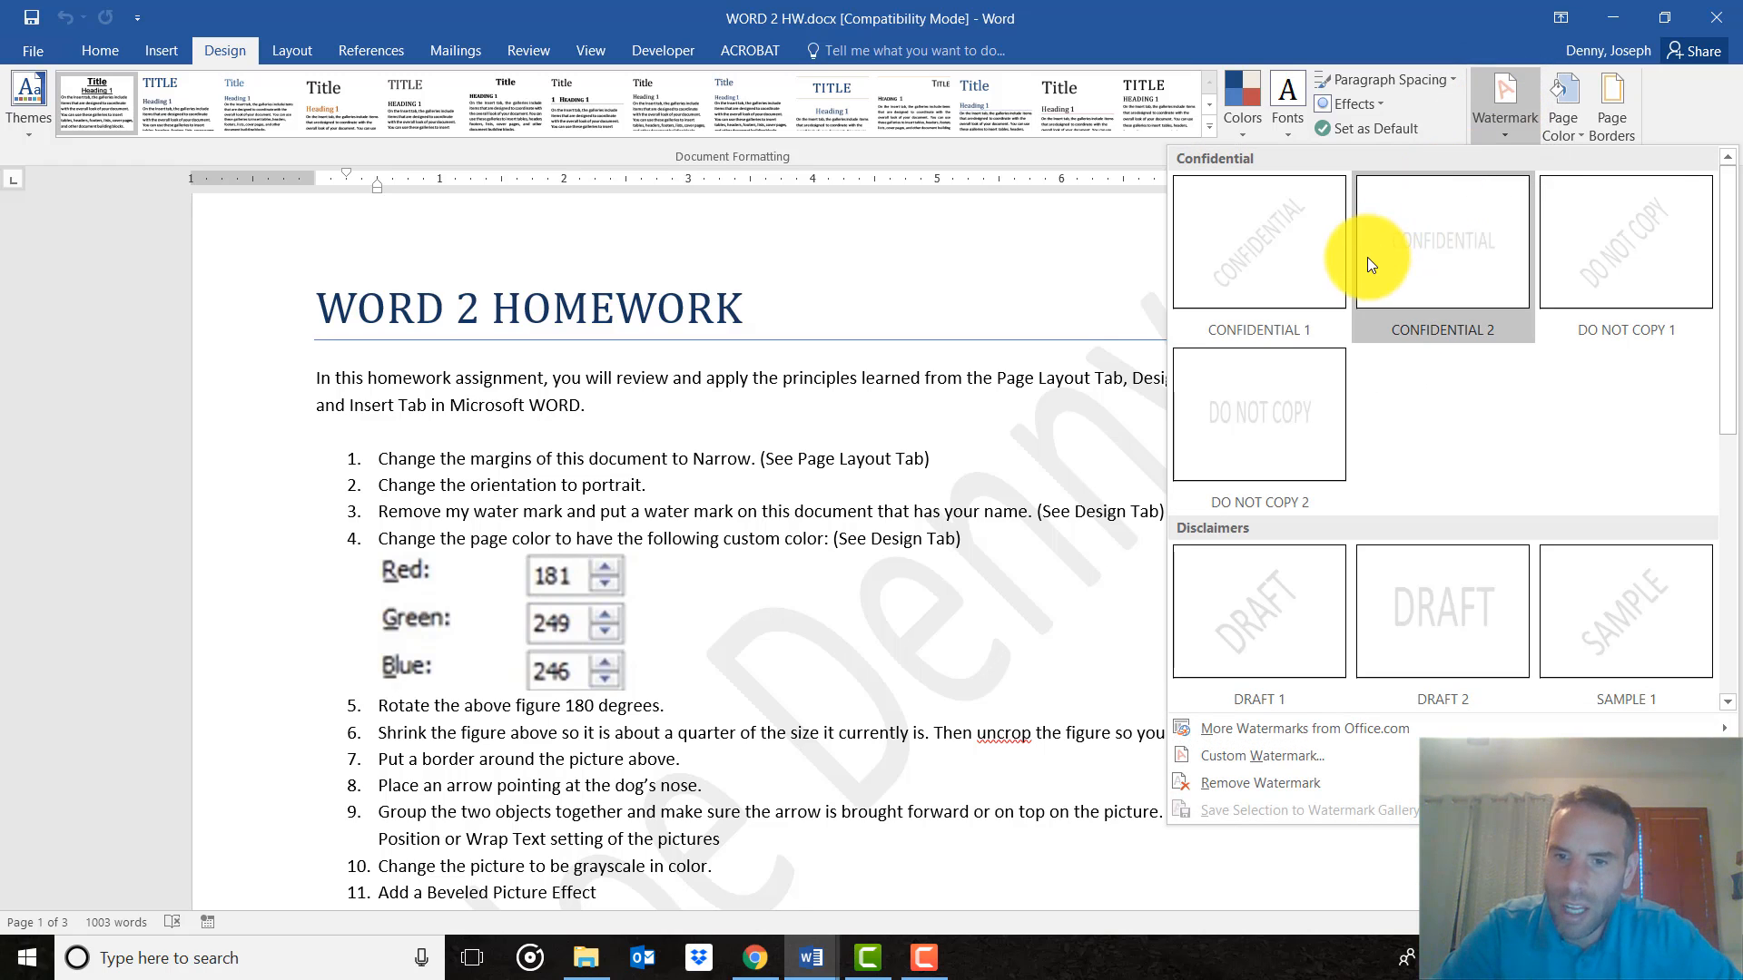
{"action": "left_click", "coordinate": [1238, 781]}
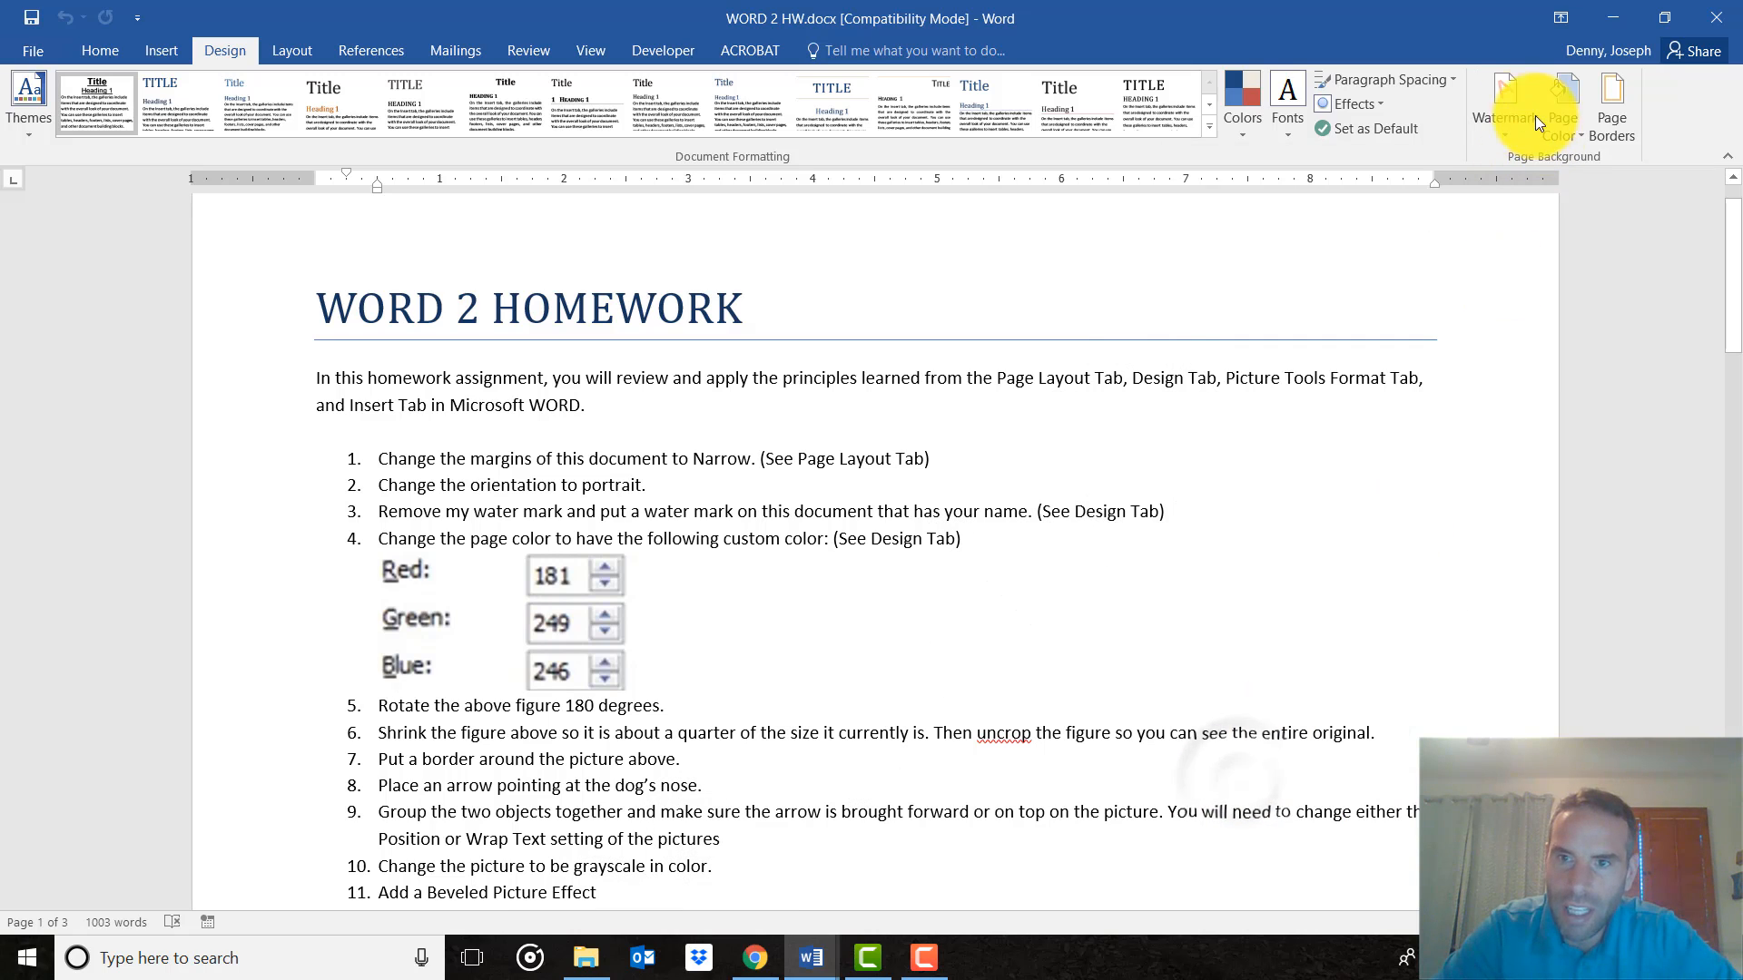
Apply the built-in CONFIDENTIAL 1 watermark and undo the accidental indent of list item 4.
{"action": "left_click", "coordinate": [1488, 106]}
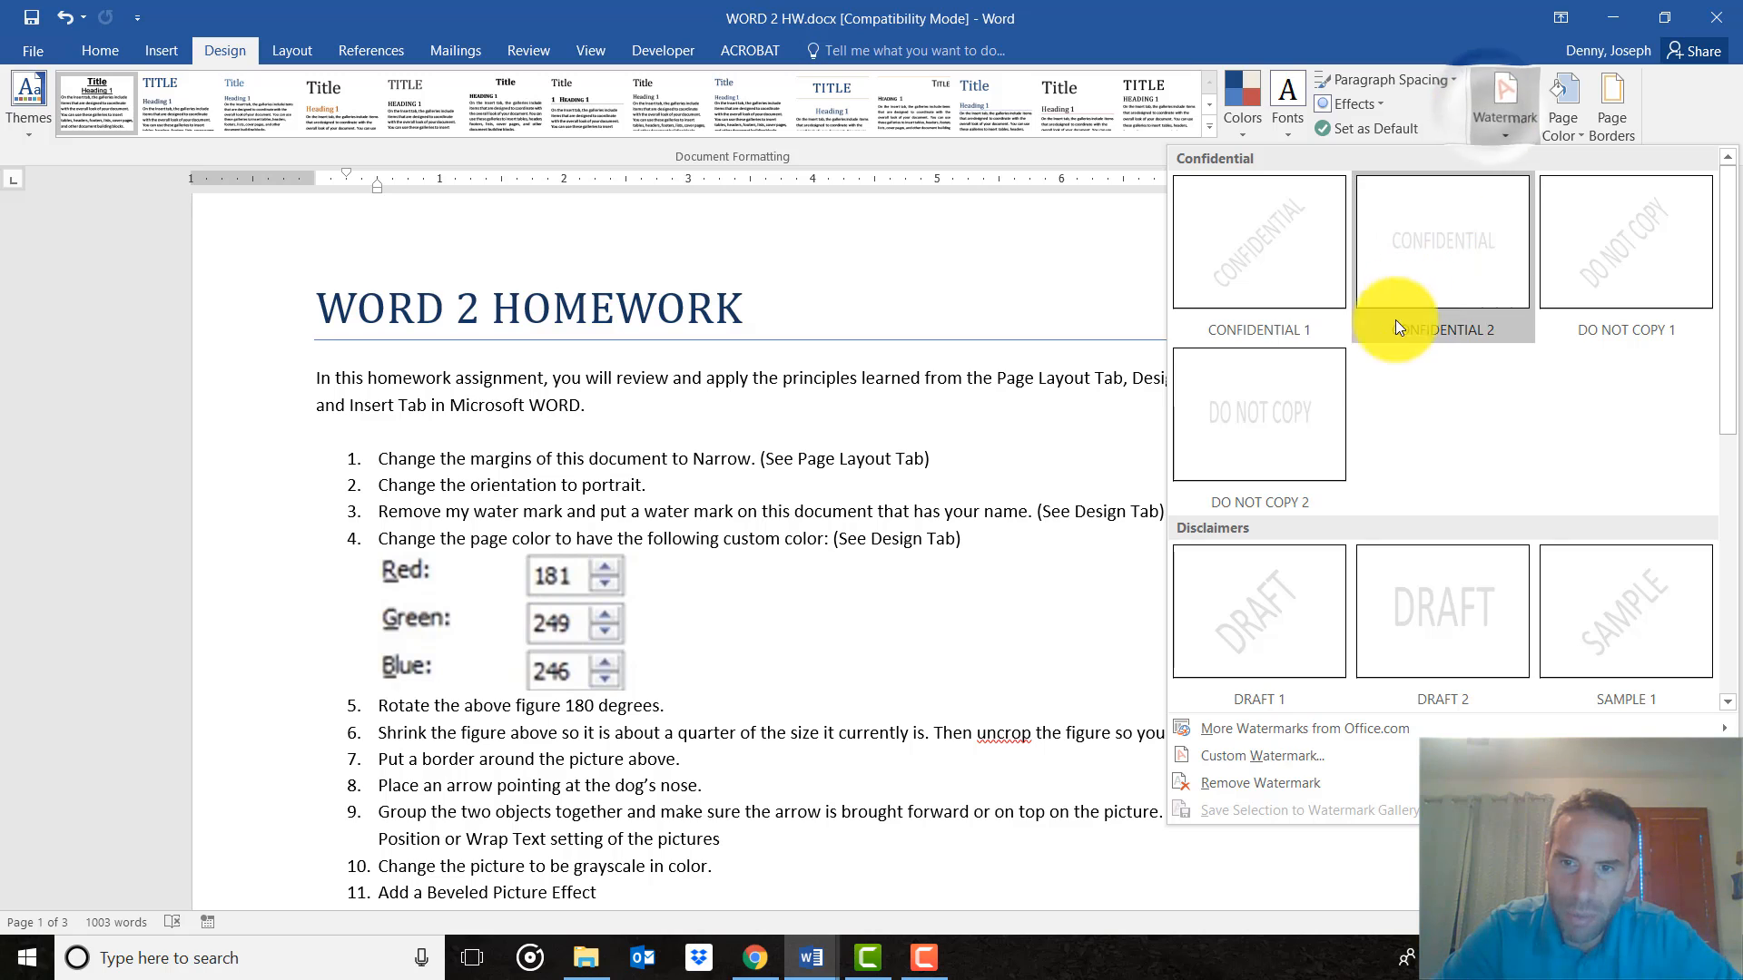
{"action": "left_click", "coordinate": [1266, 263]}
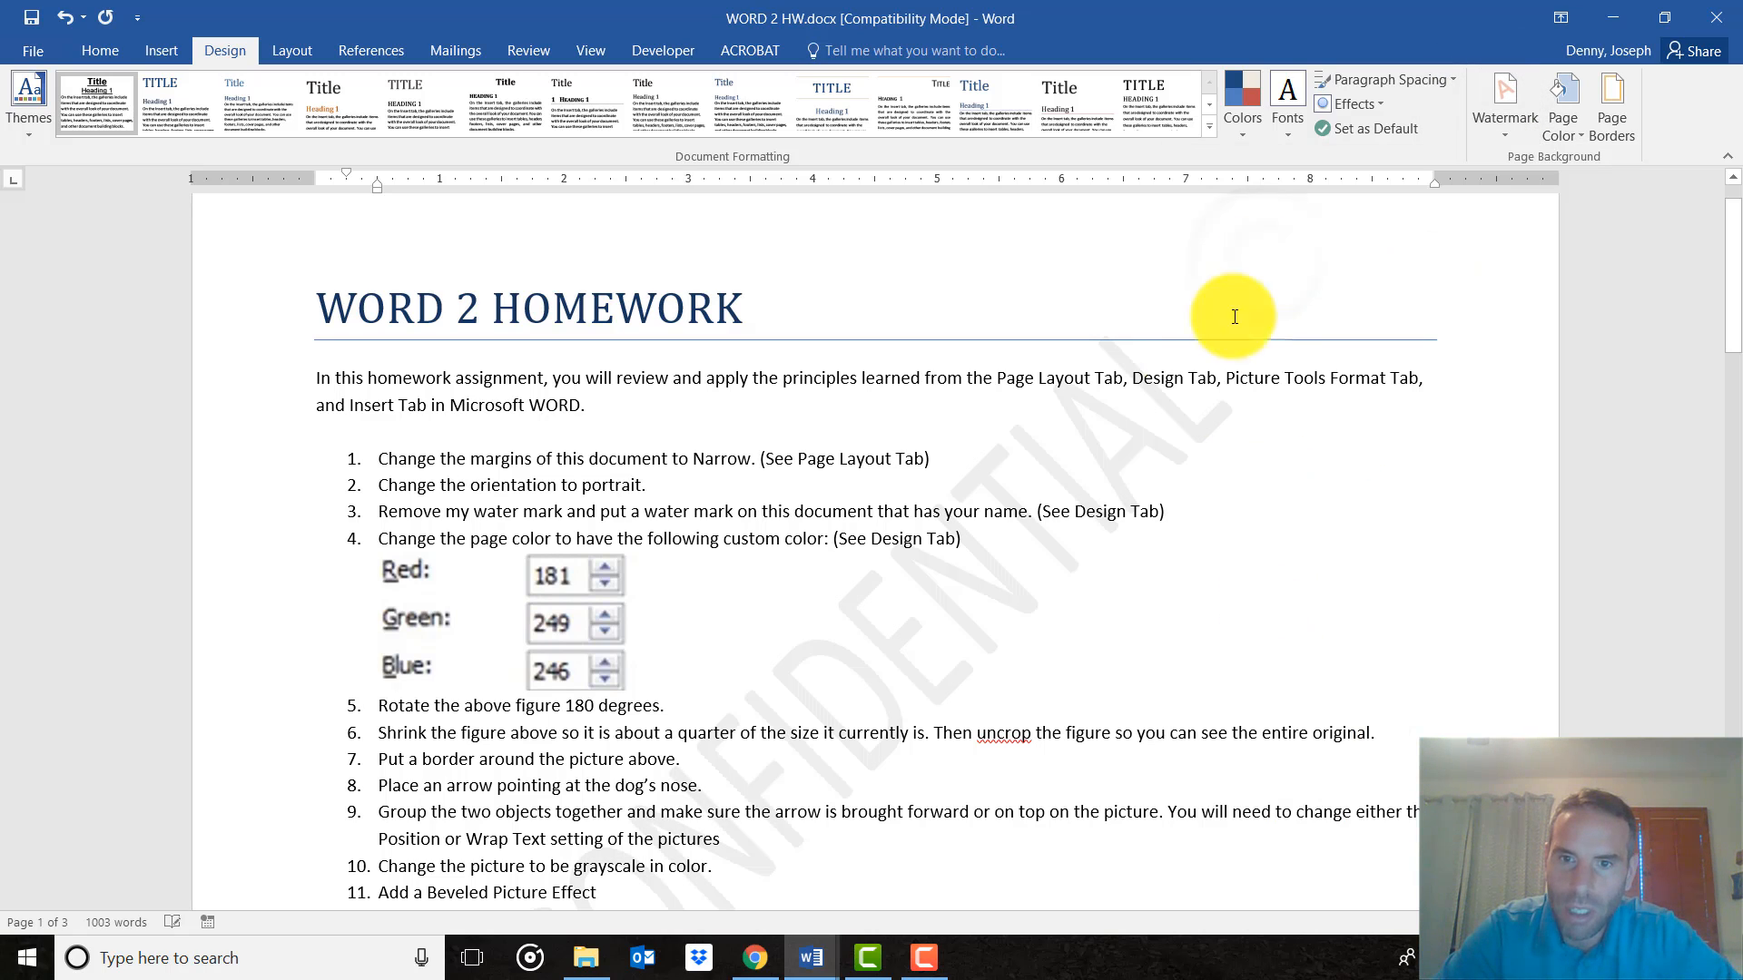
{"action": "double_click", "coordinate": [925, 586]}
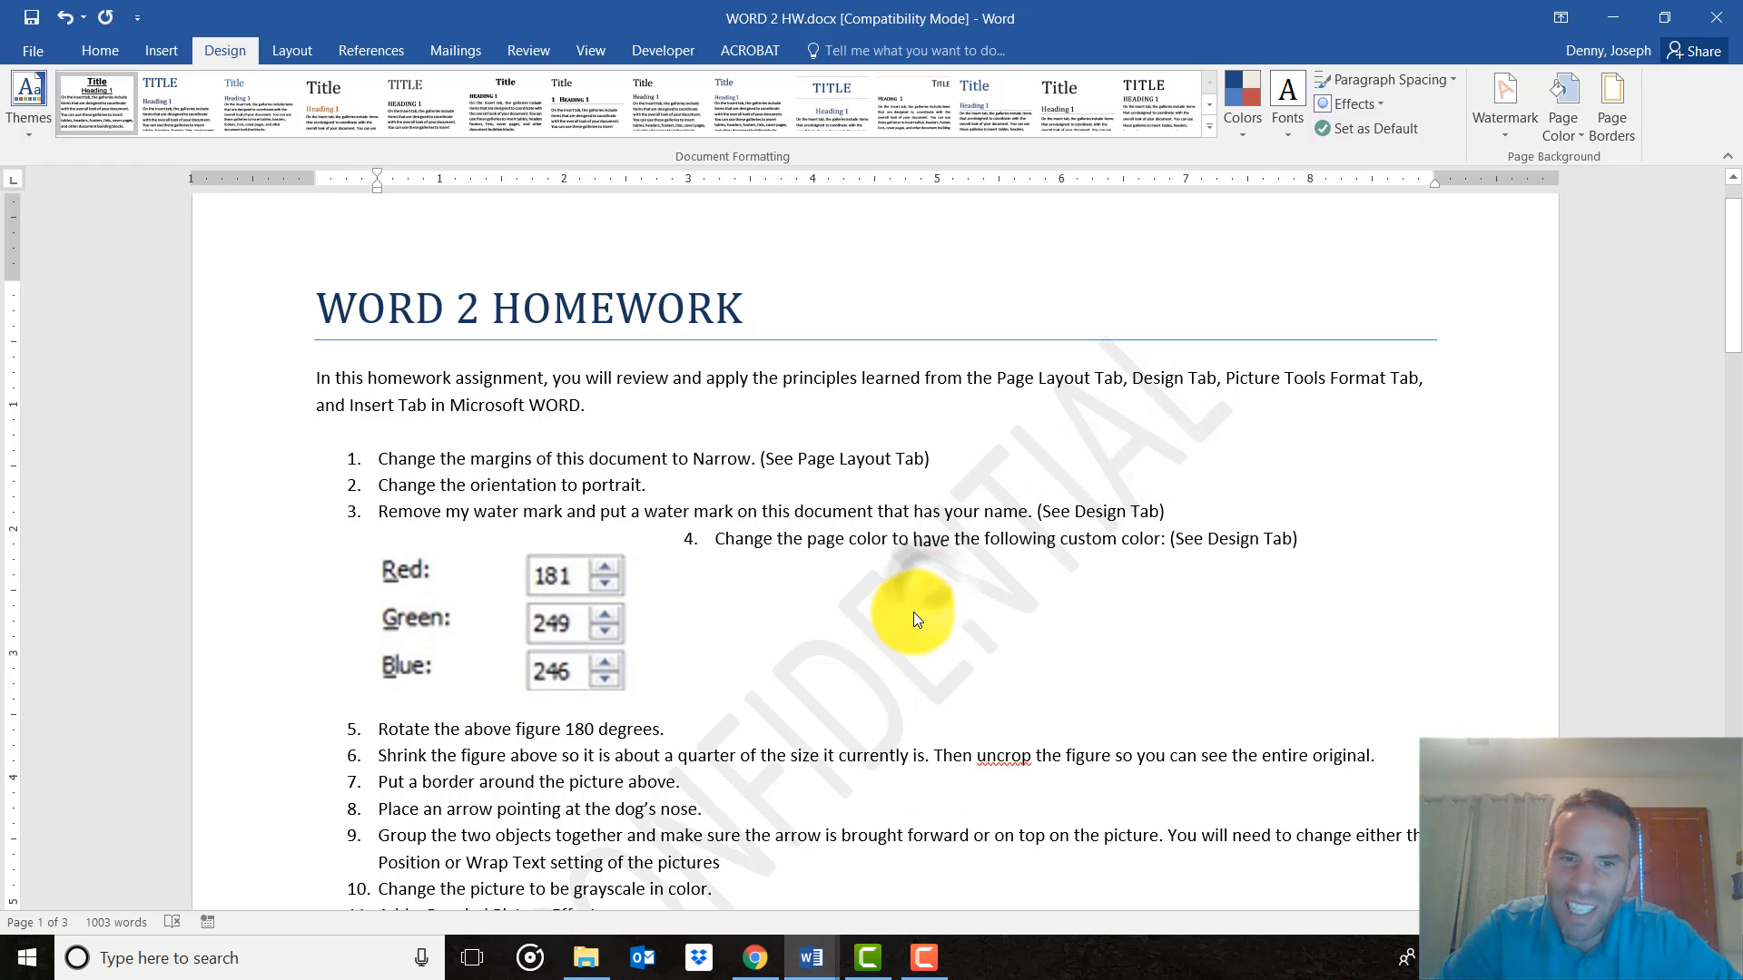
{"action": "key", "text": "ctrl+z"}
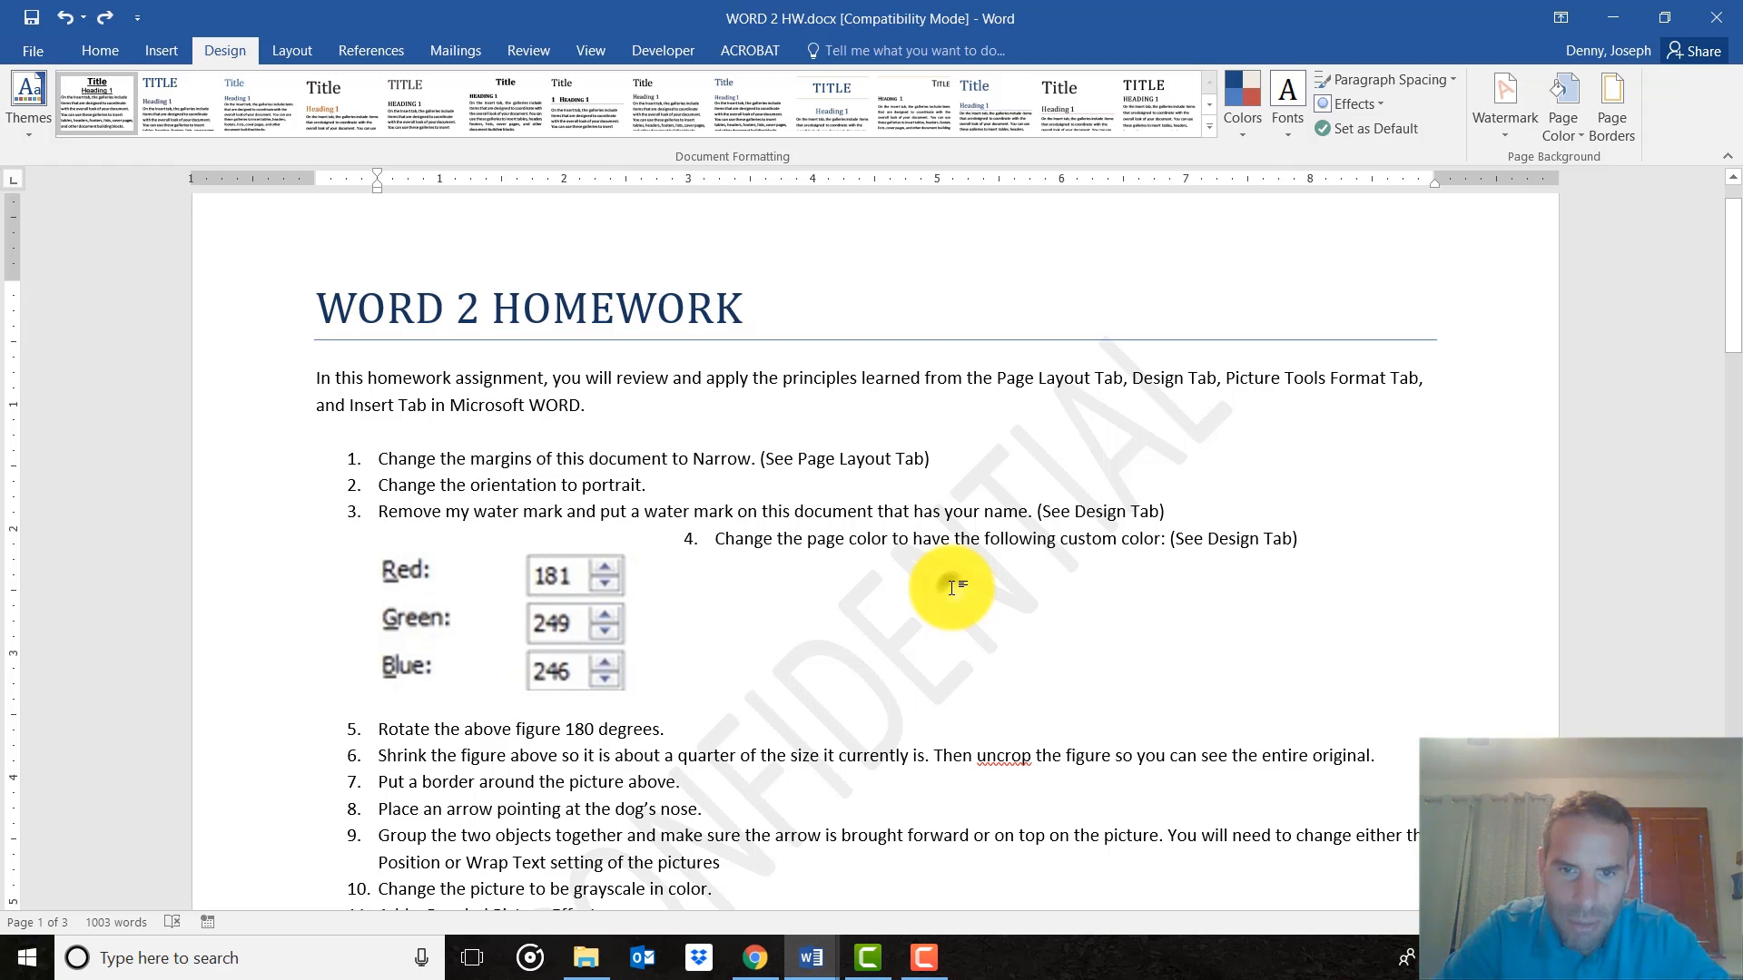
{"action": "left_click", "coordinate": [77, 22]}
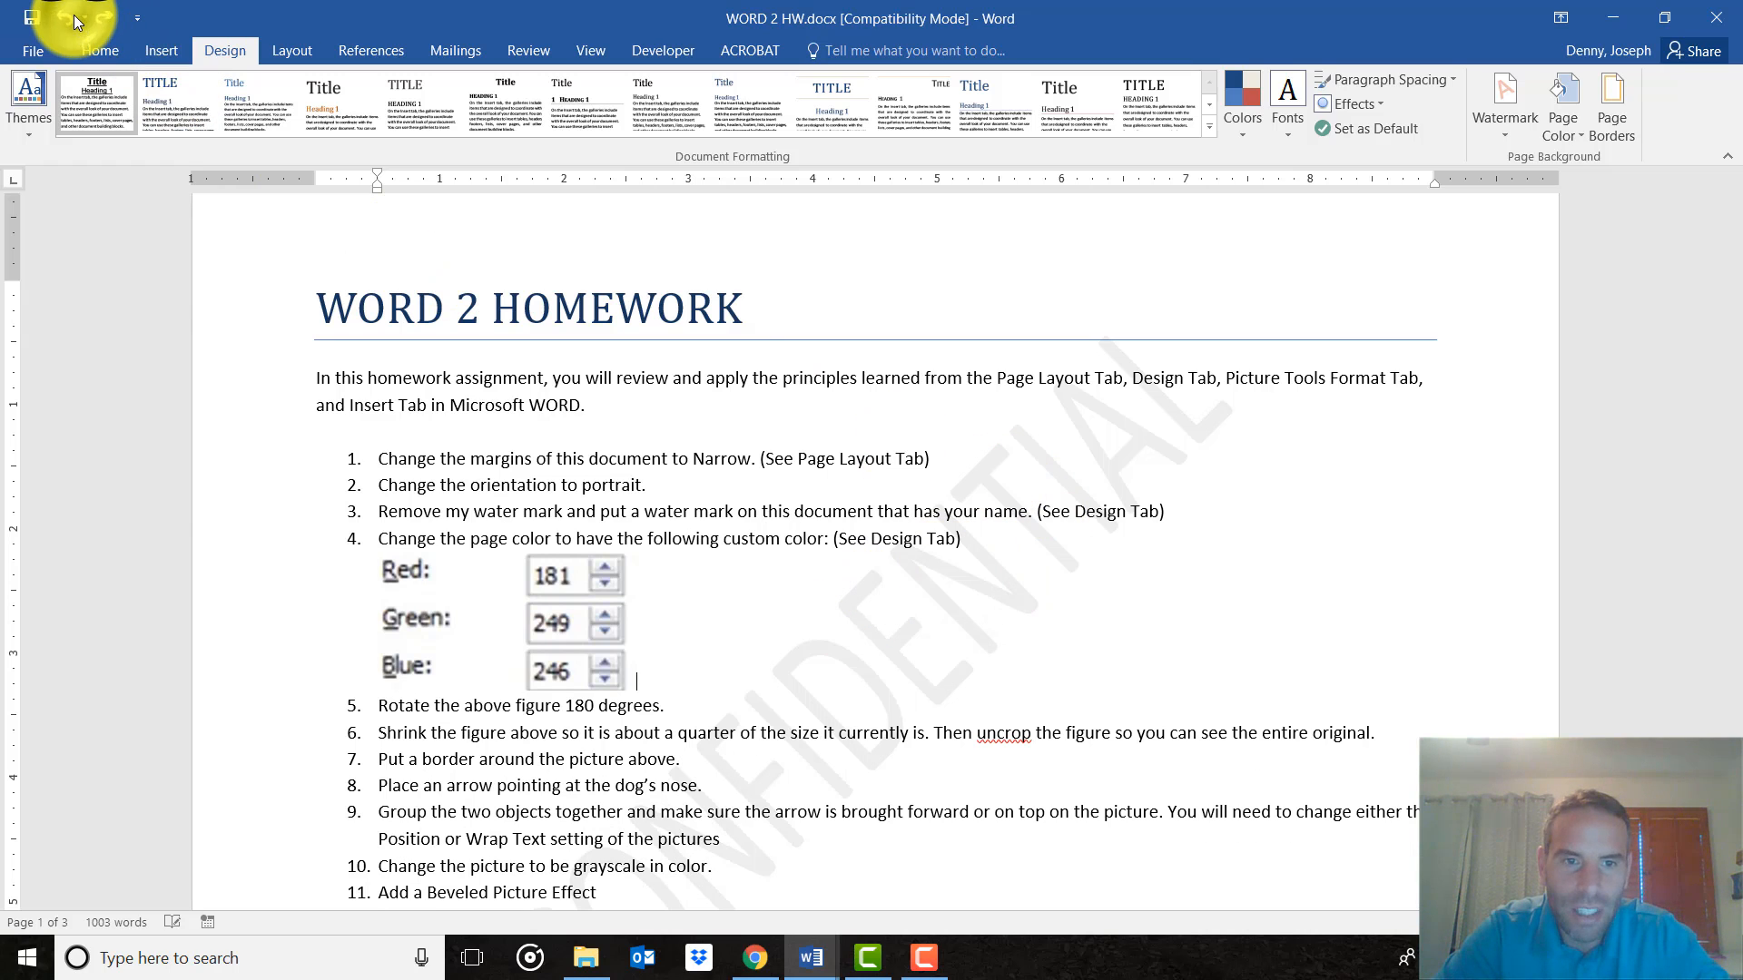
Set a custom diagonal text watermark reading "Your name" in the document.
{"action": "left_click", "coordinate": [1507, 124]}
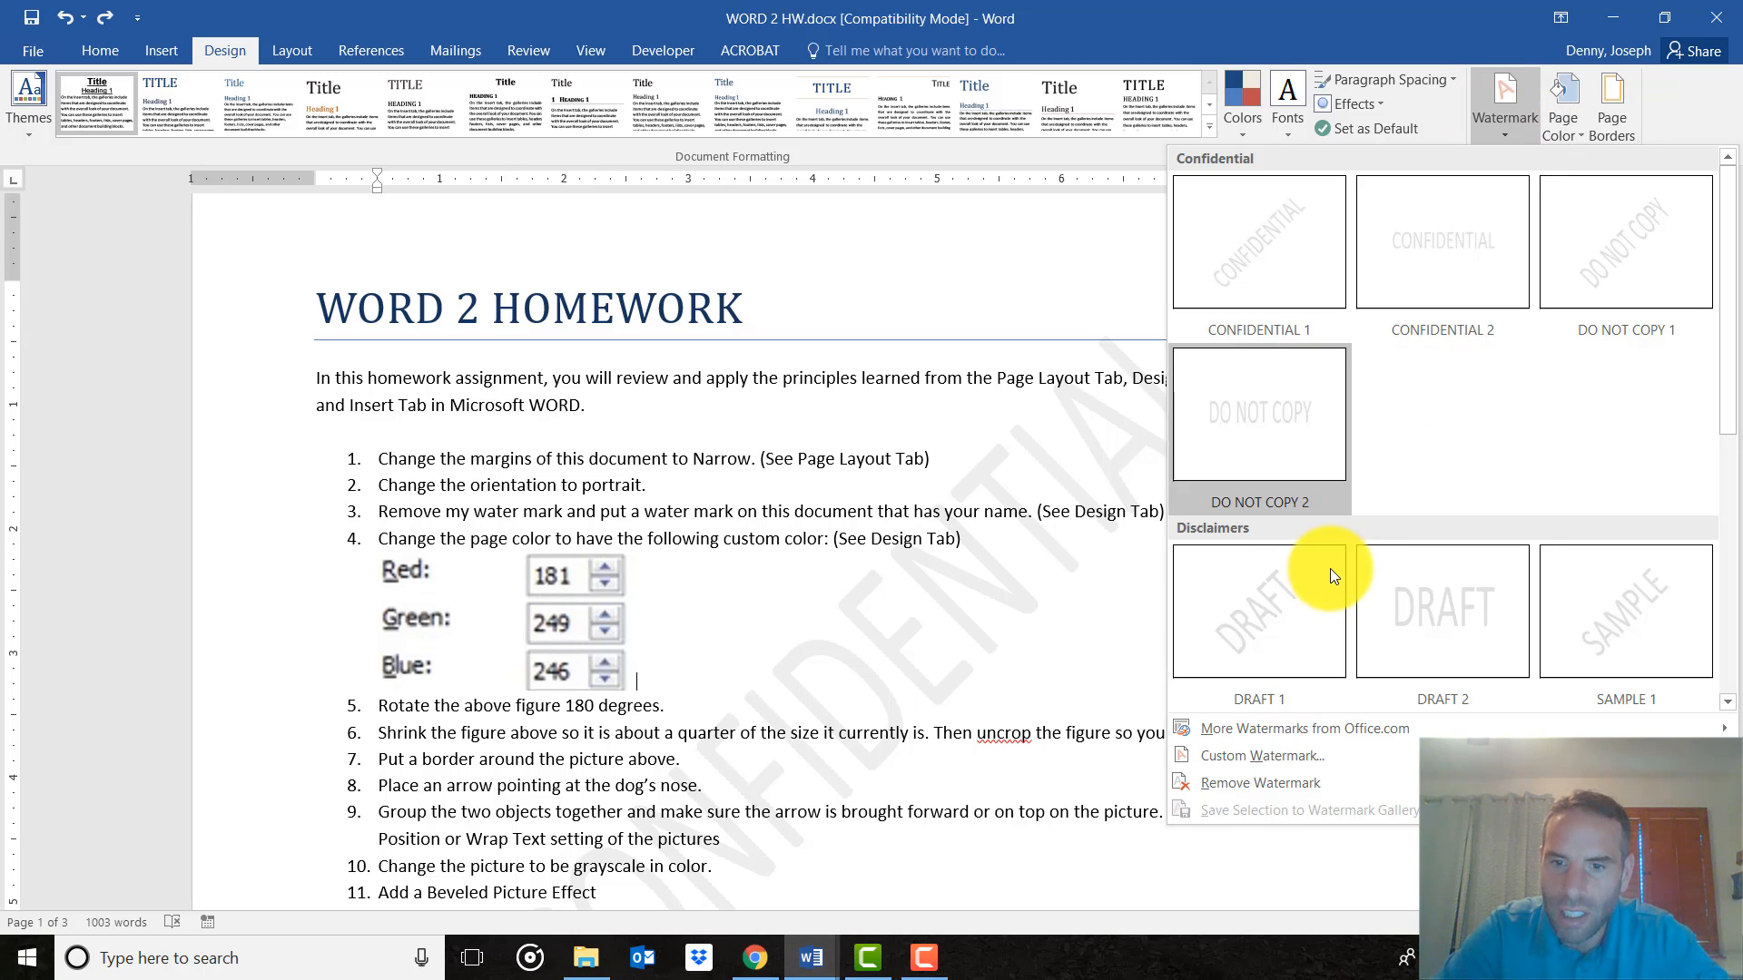
{"action": "left_click", "coordinate": [1278, 757]}
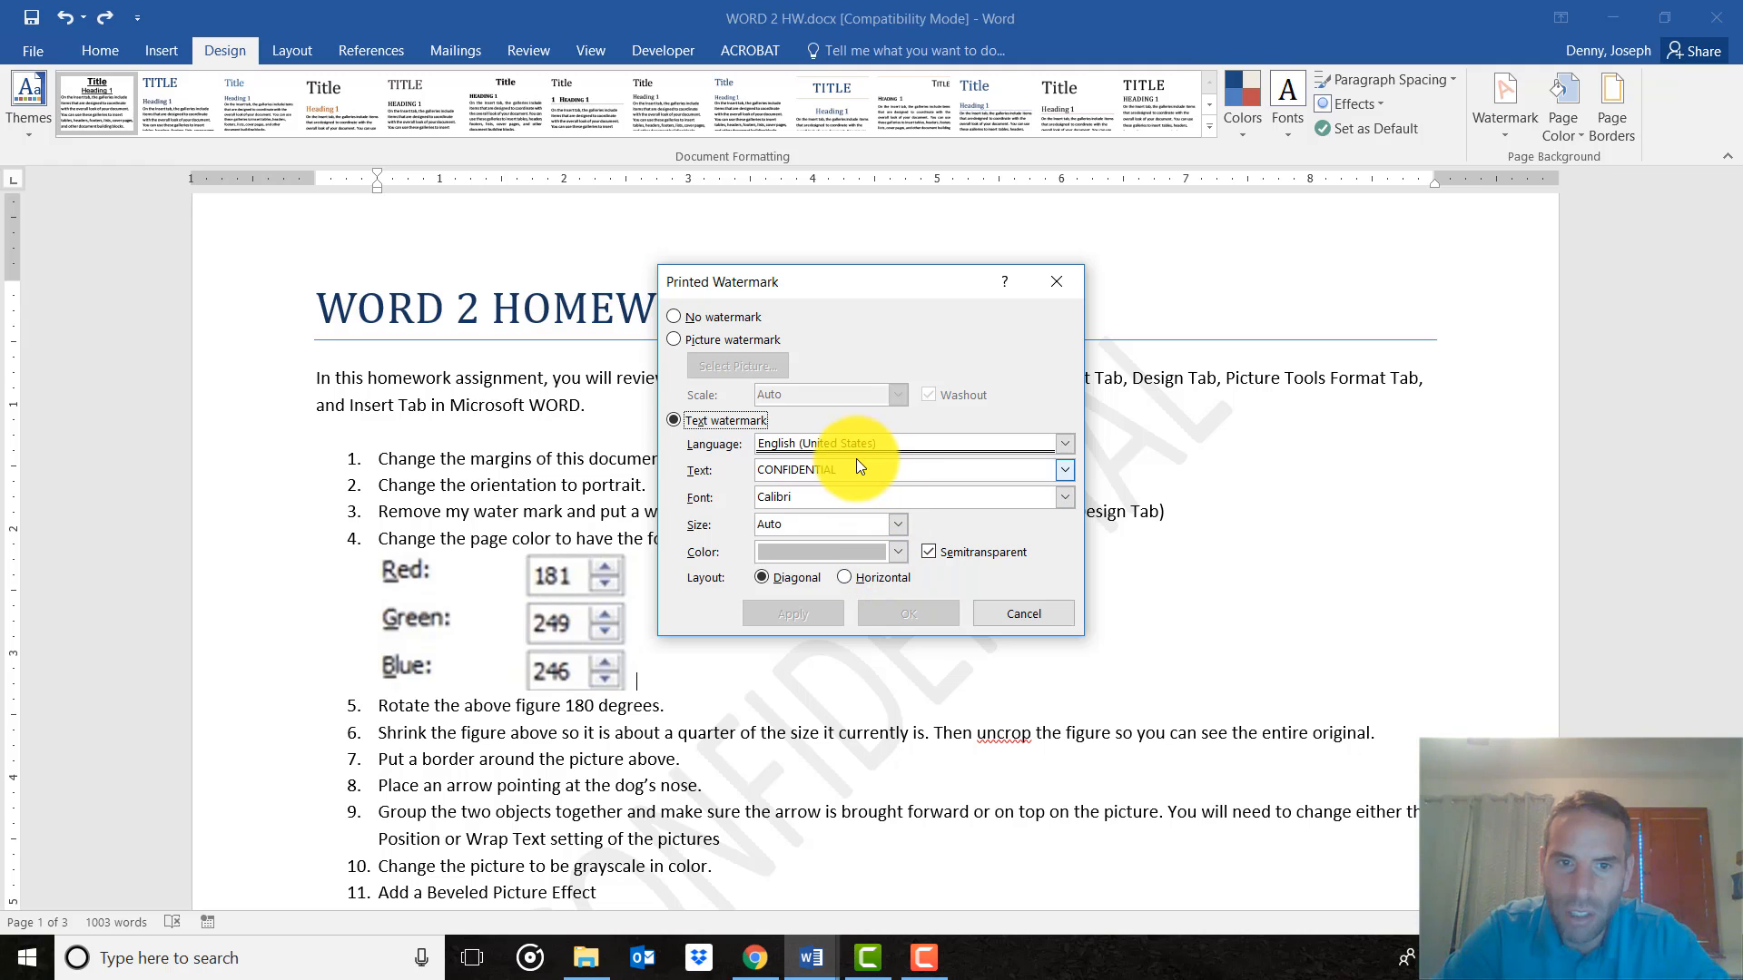
{"action": "double_click", "coordinate": [790, 469]}
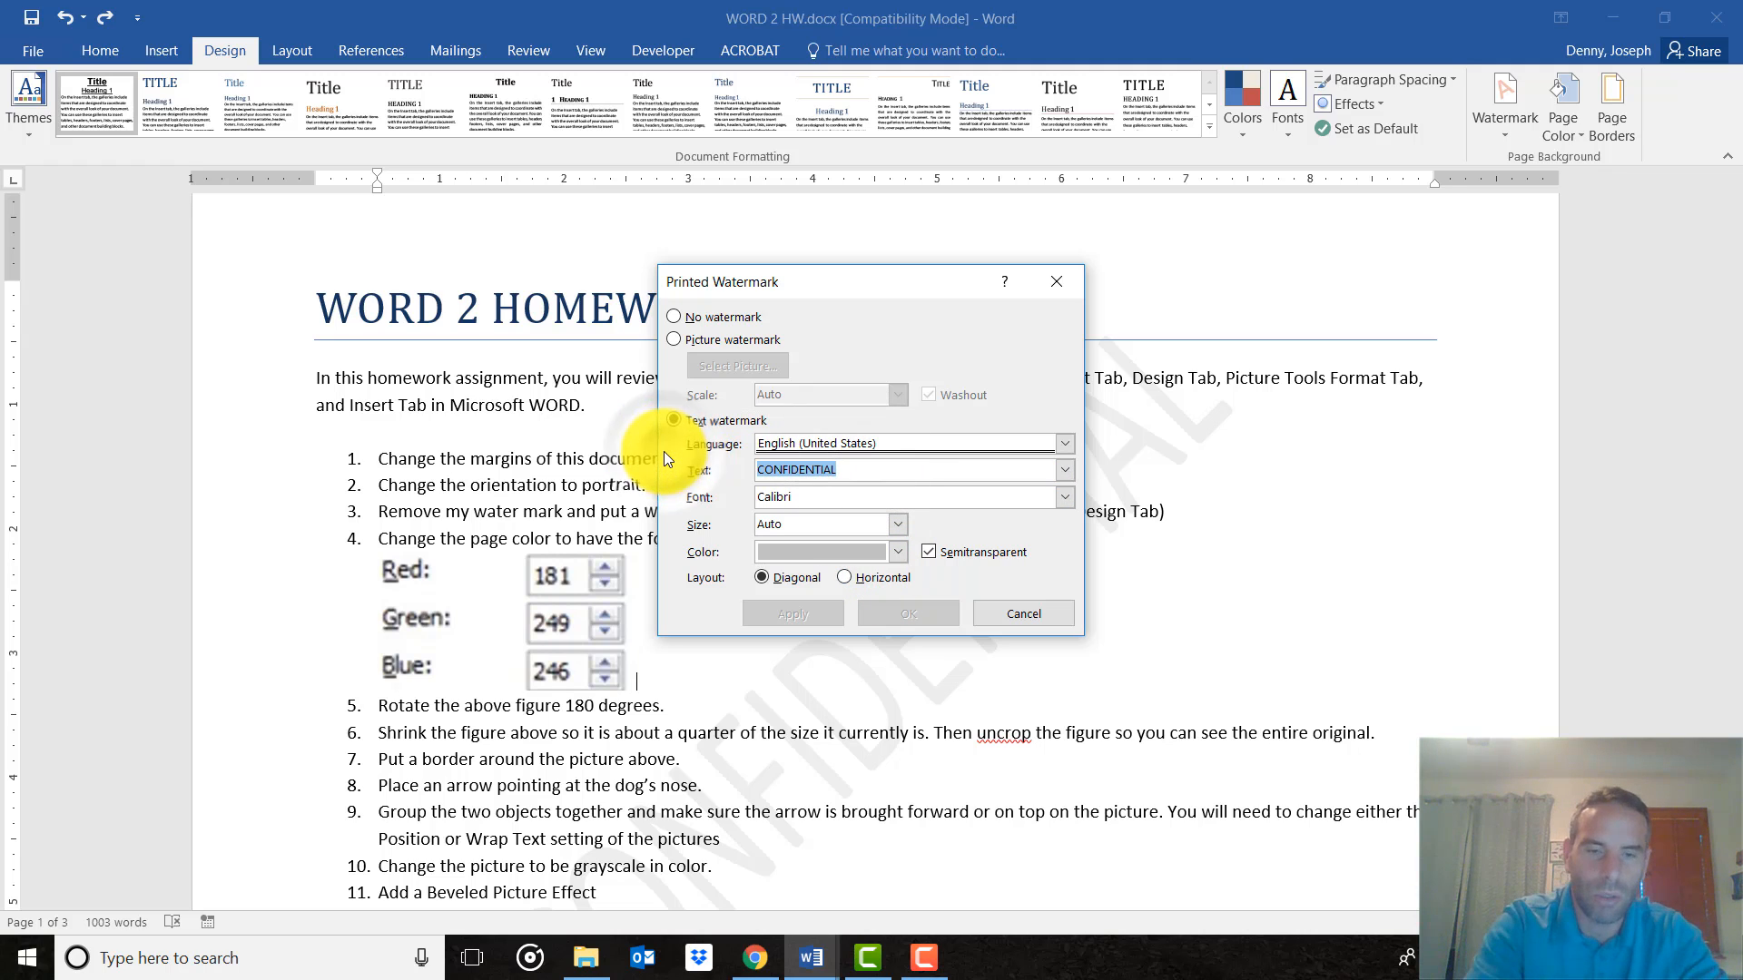
{"action": "type", "text": "Your name"}
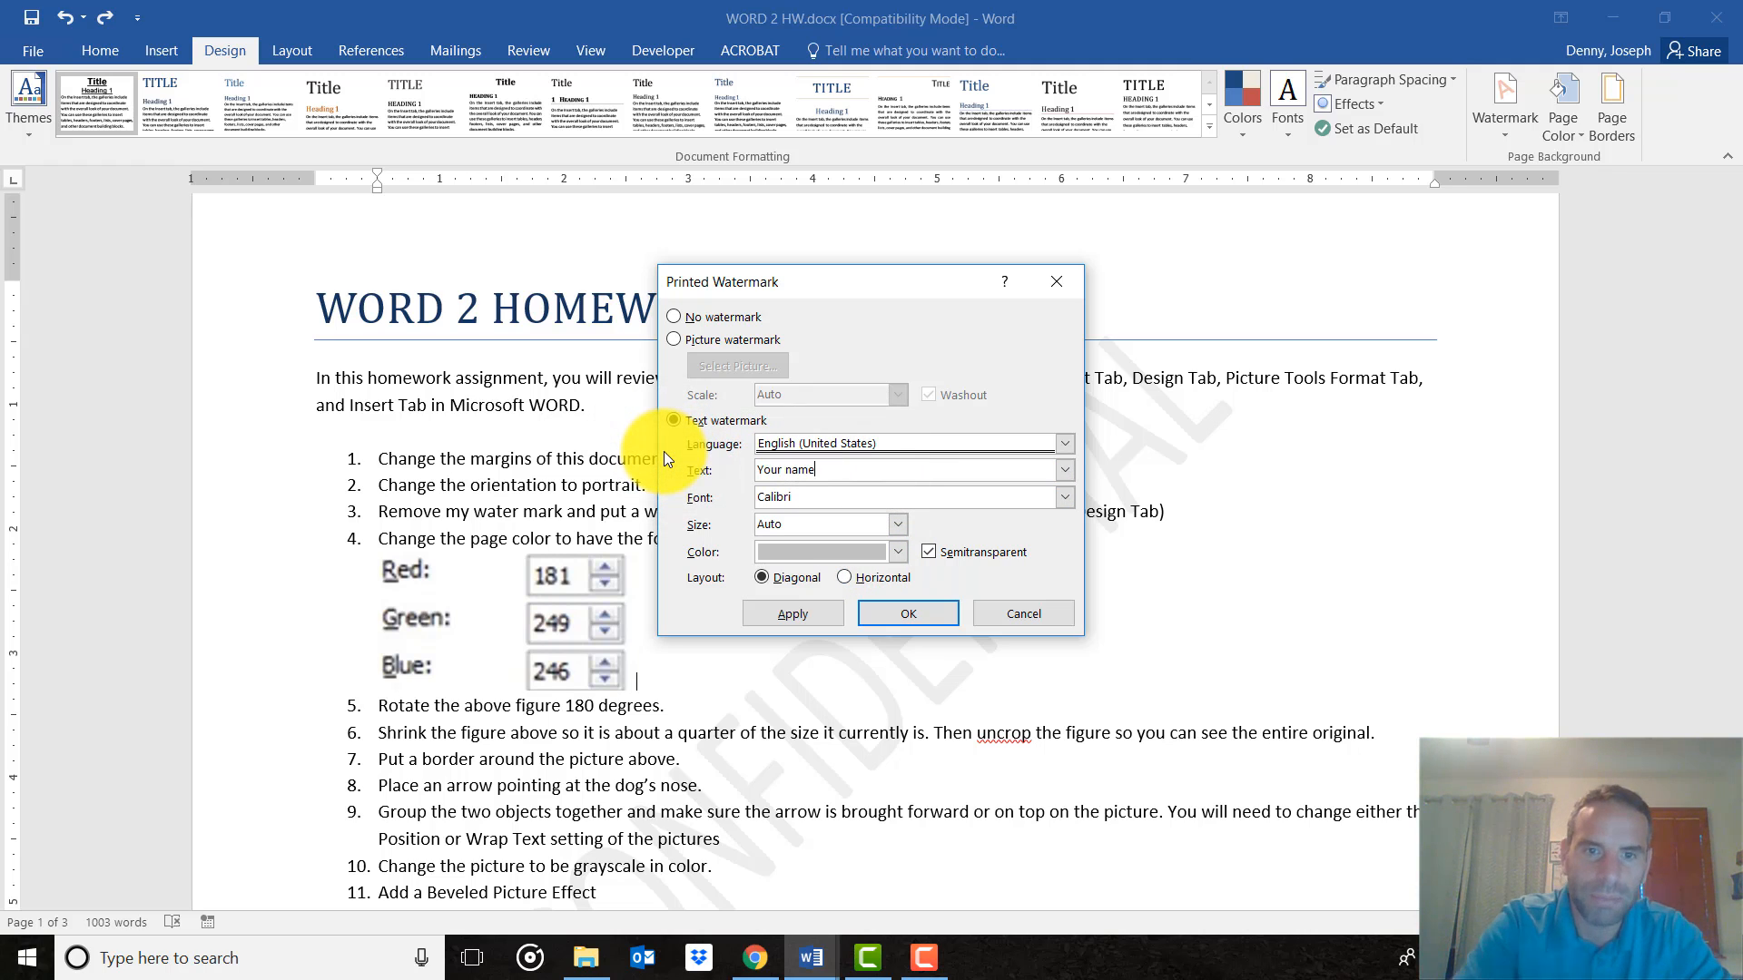
{"action": "left_click", "coordinate": [938, 615]}
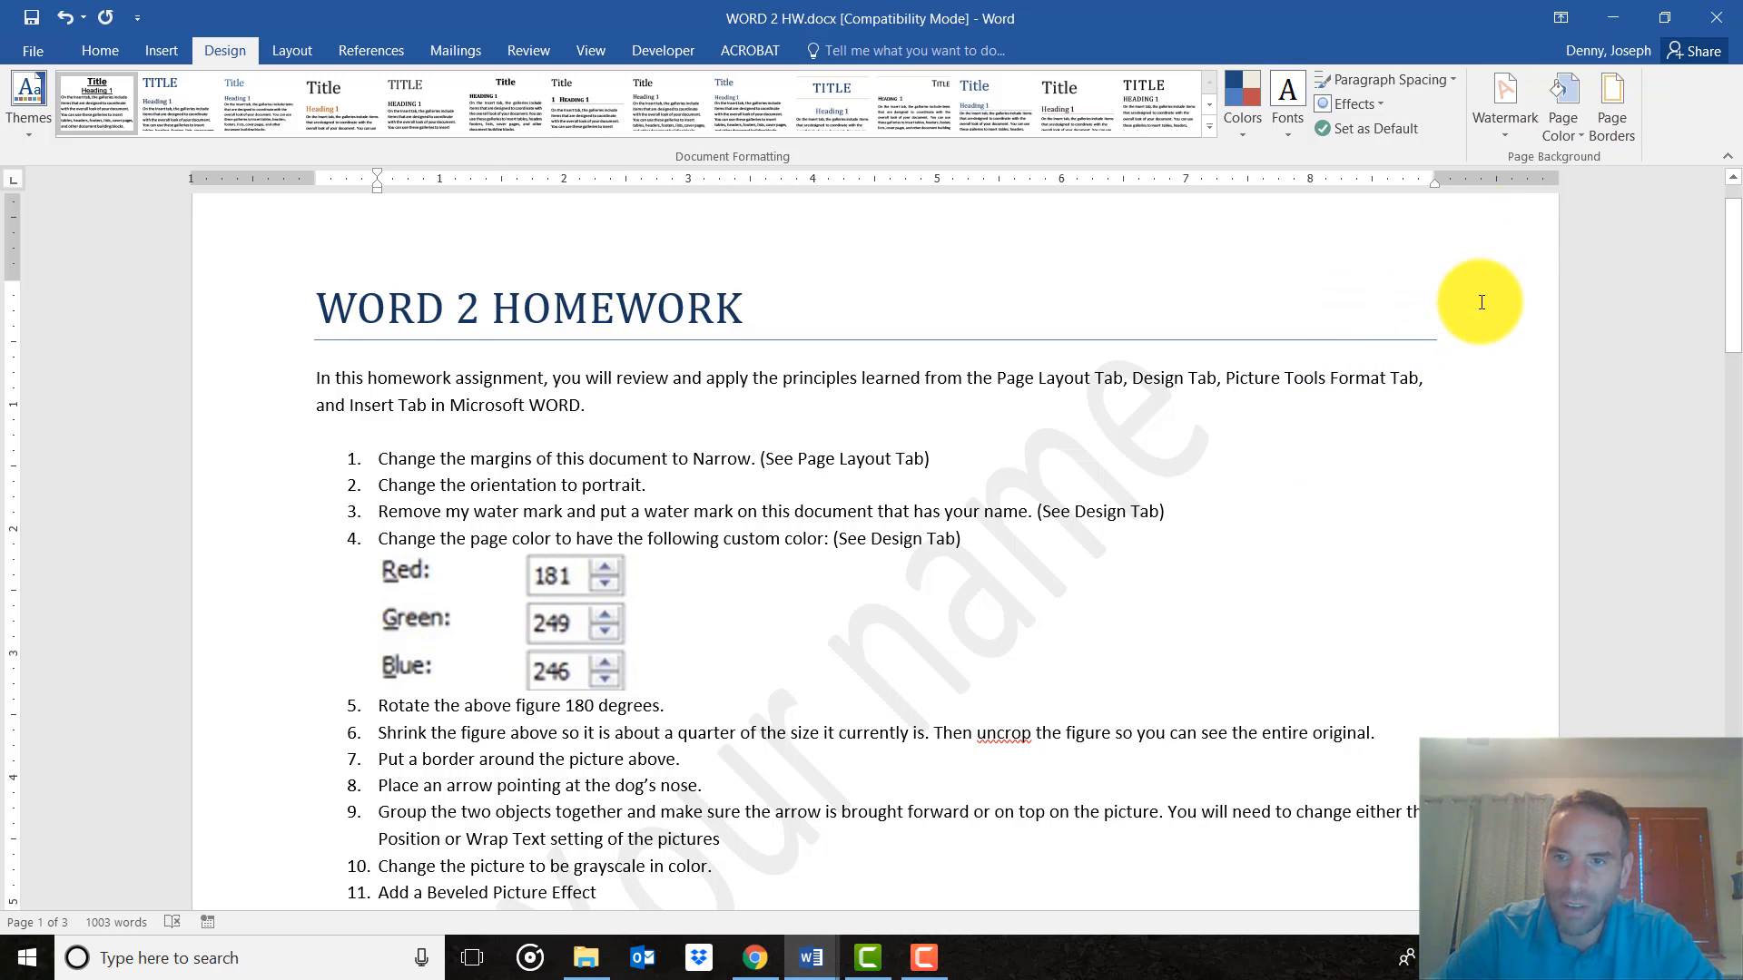
Examine the custom RGB settings for the page color without applying a color.
{"action": "left_click", "coordinate": [1569, 126]}
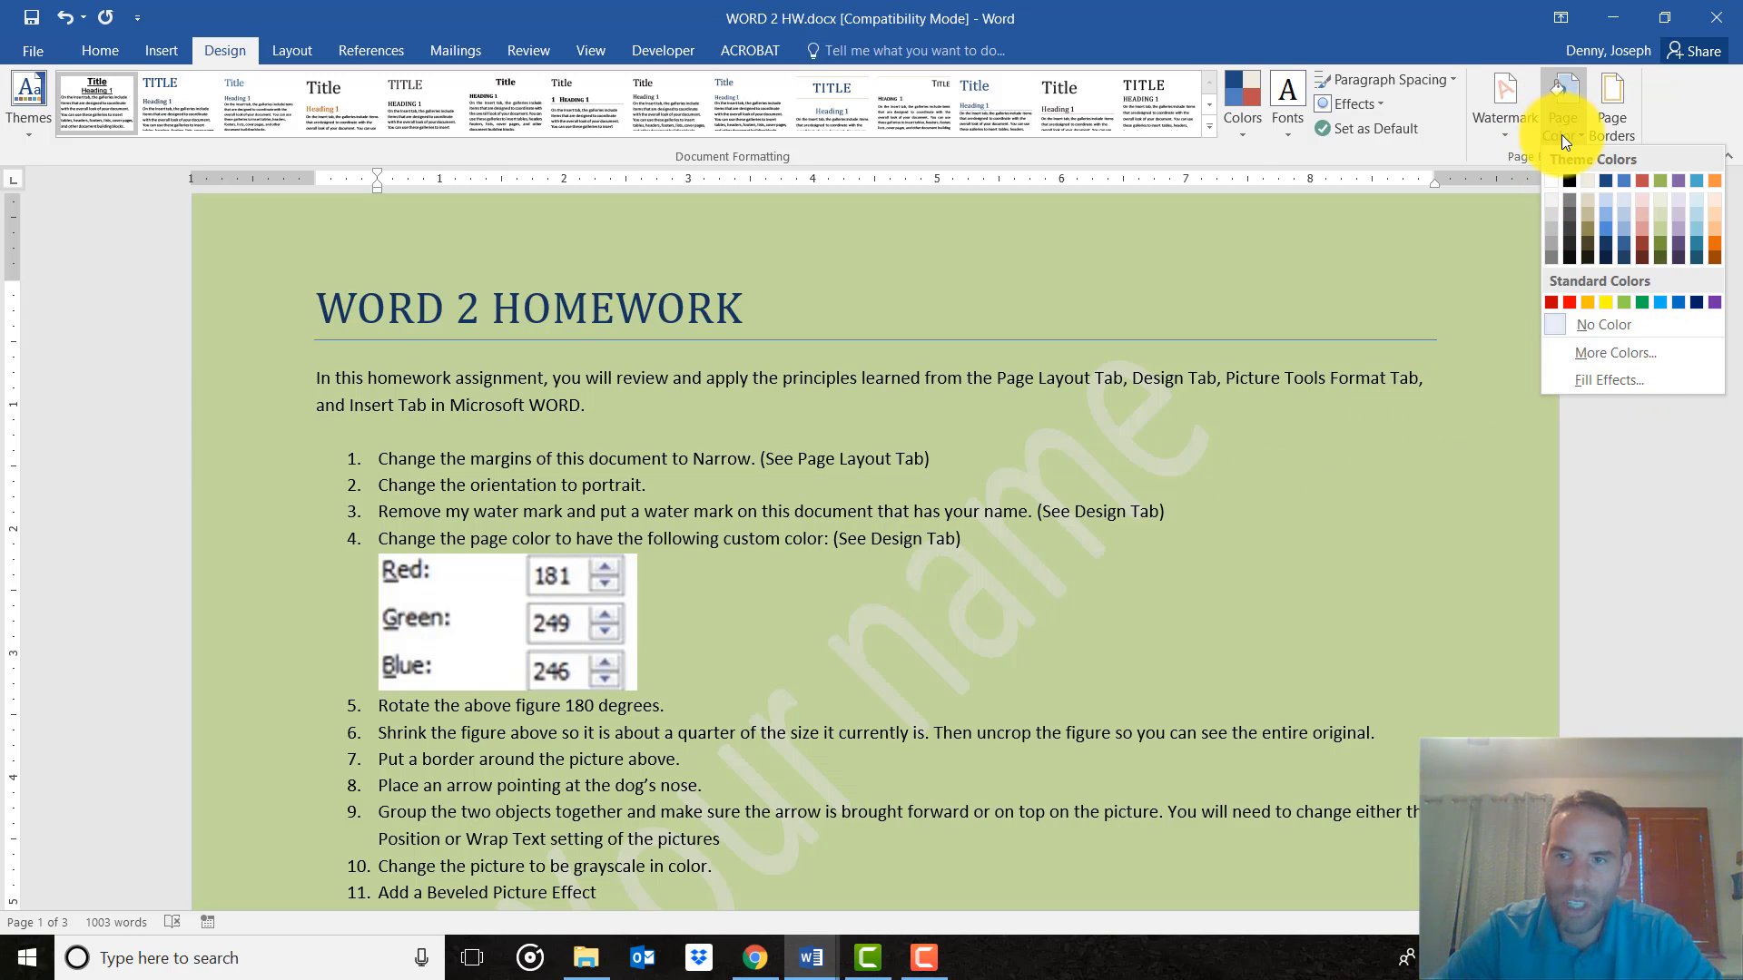
{"action": "left_click", "coordinate": [1603, 349]}
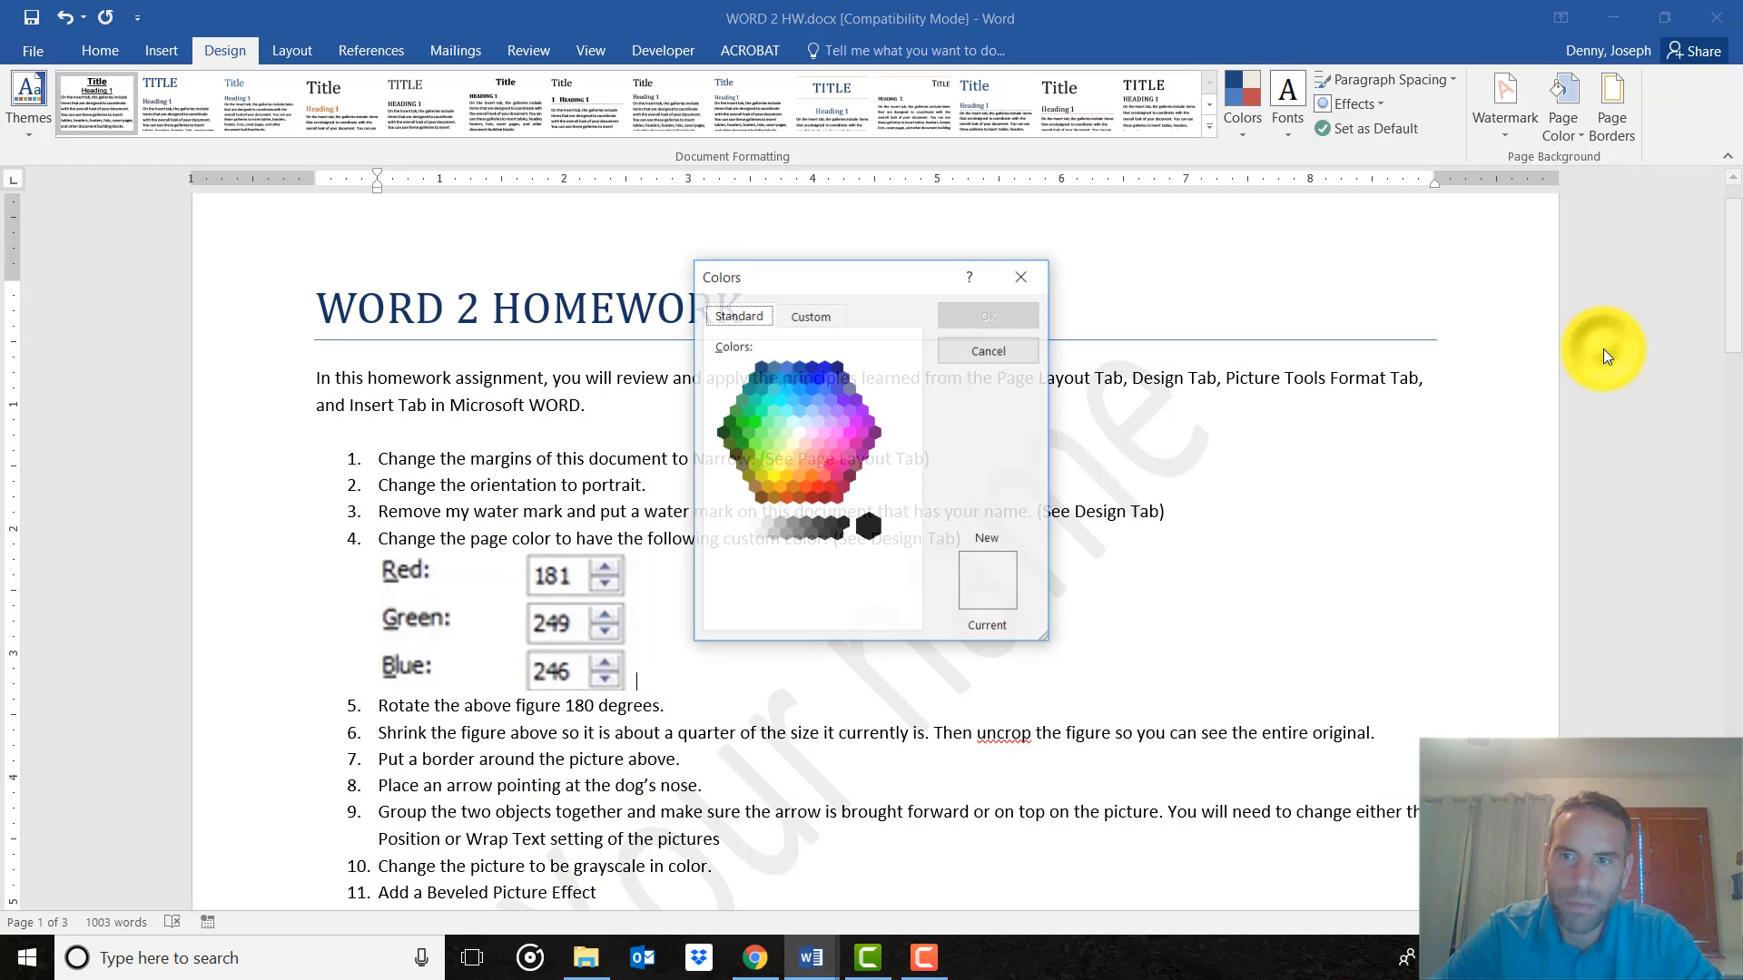
{"action": "left_click", "coordinate": [809, 318]}
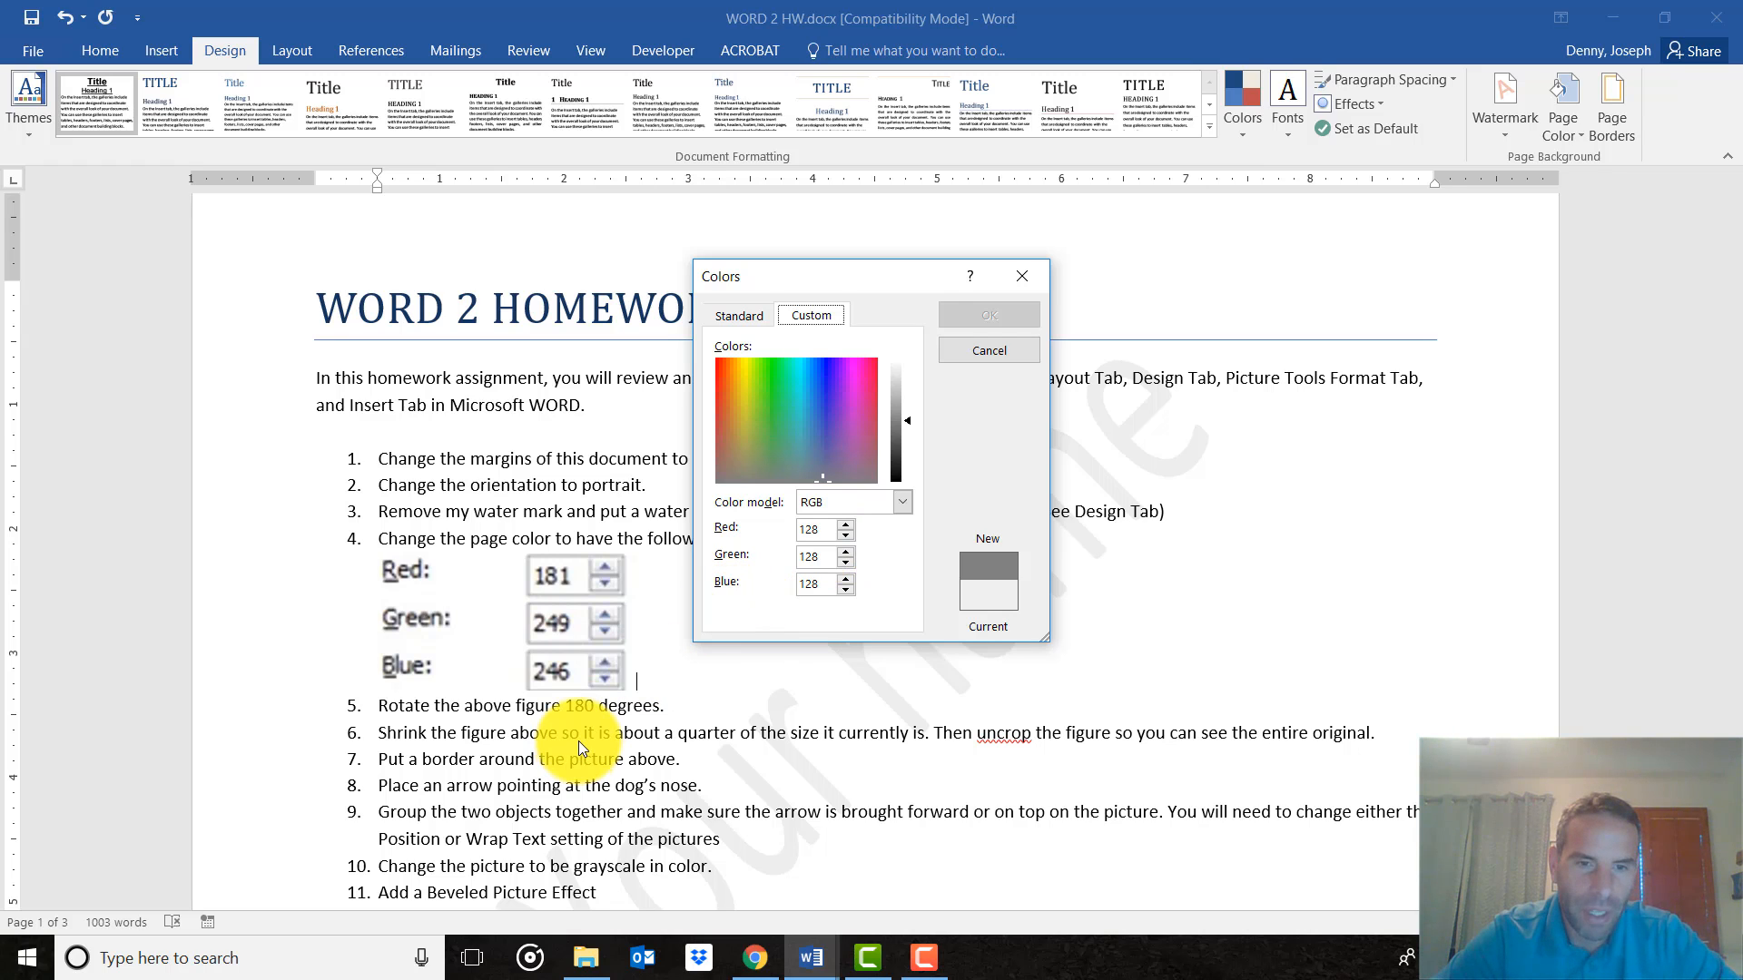
{"action": "left_click", "coordinate": [1024, 275]}
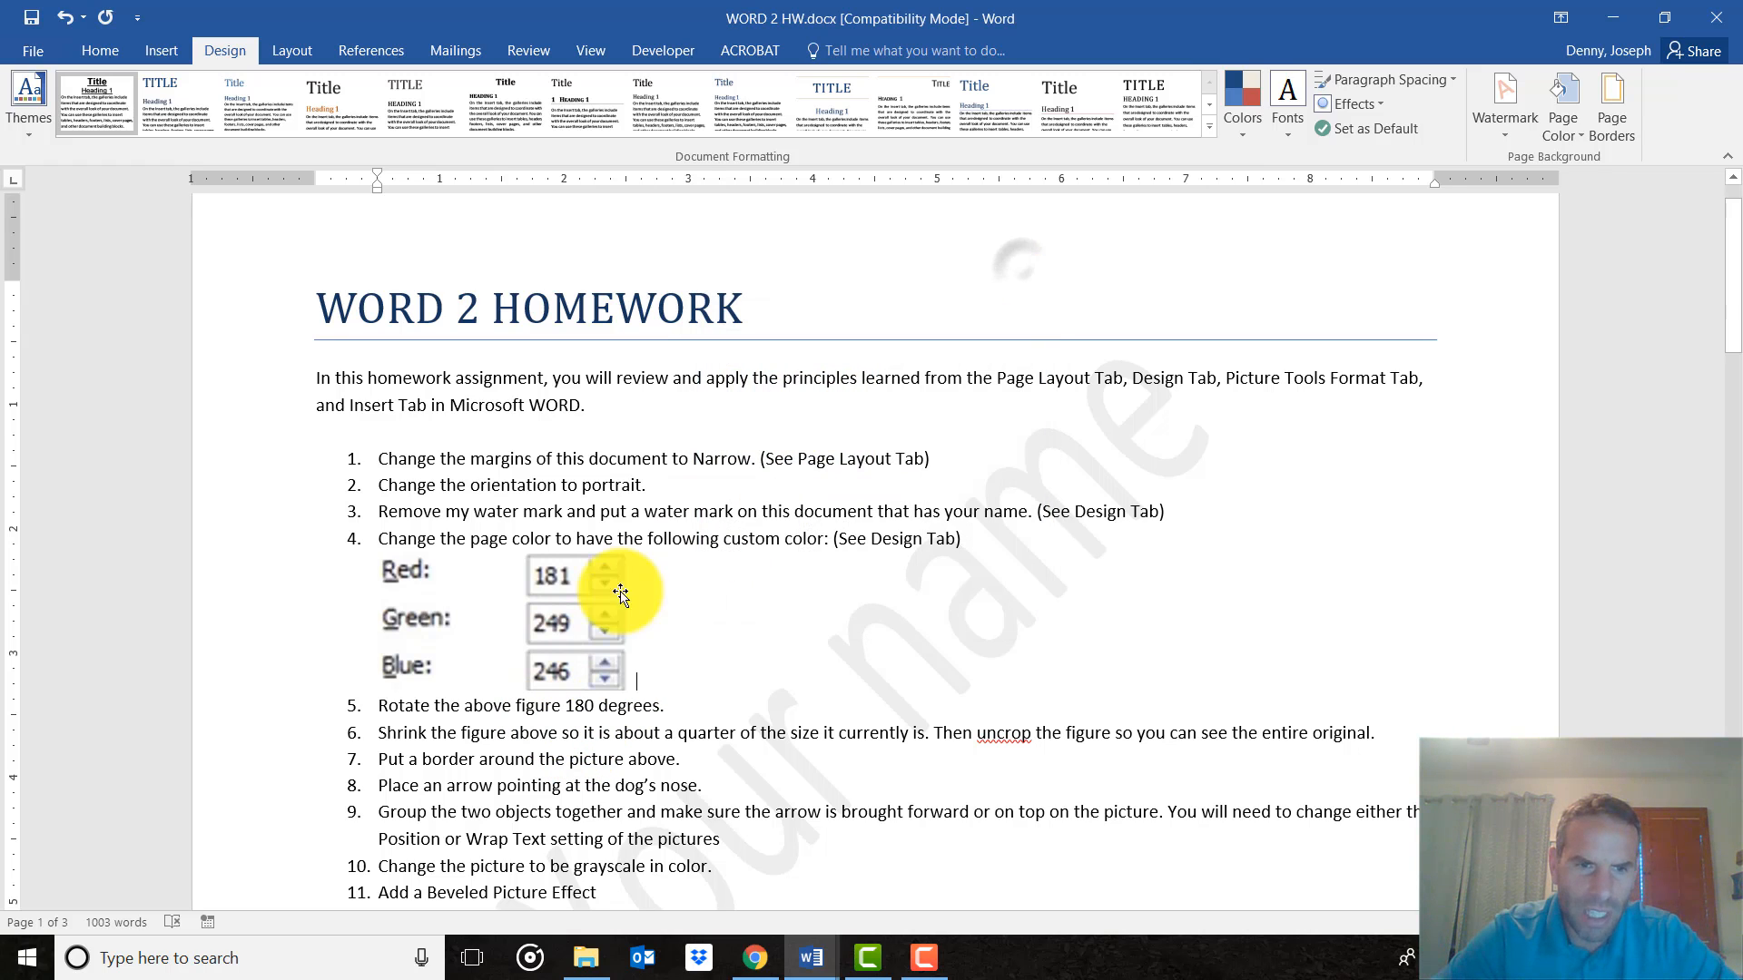
Select the RGB values figure under item 4 and examine its rotation handle and picture formatting styles without changing it.
{"action": "left_click", "coordinate": [473, 705]}
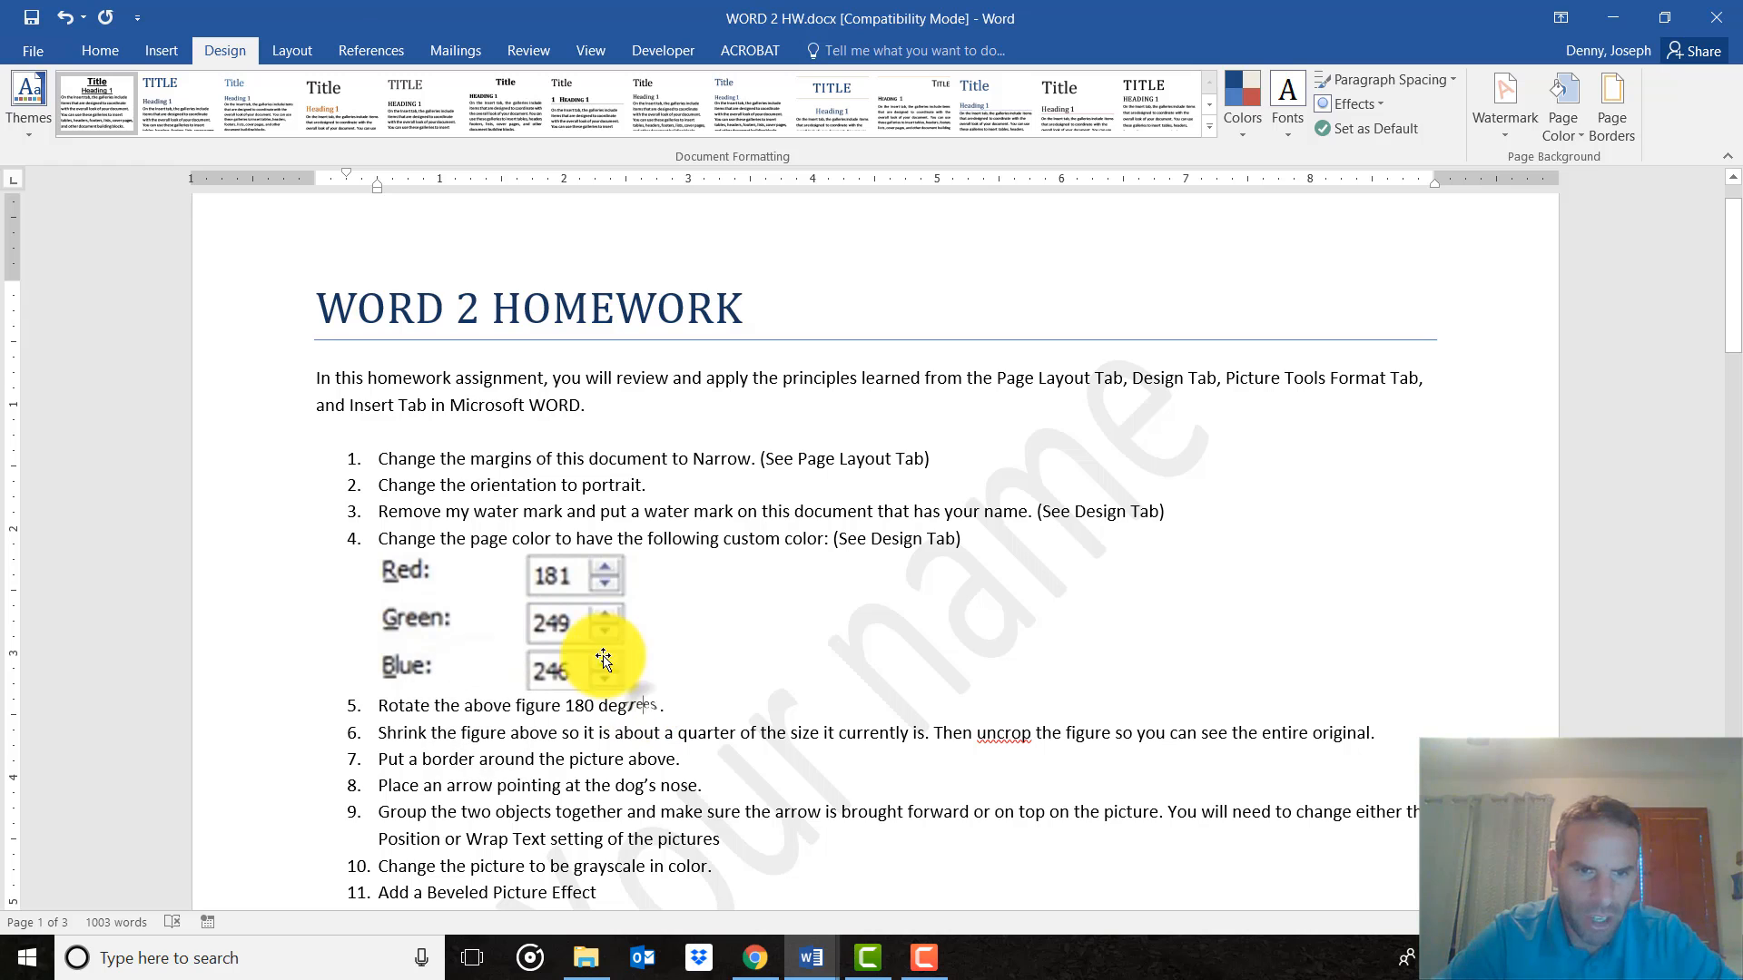
{"action": "left_click", "coordinate": [570, 640]}
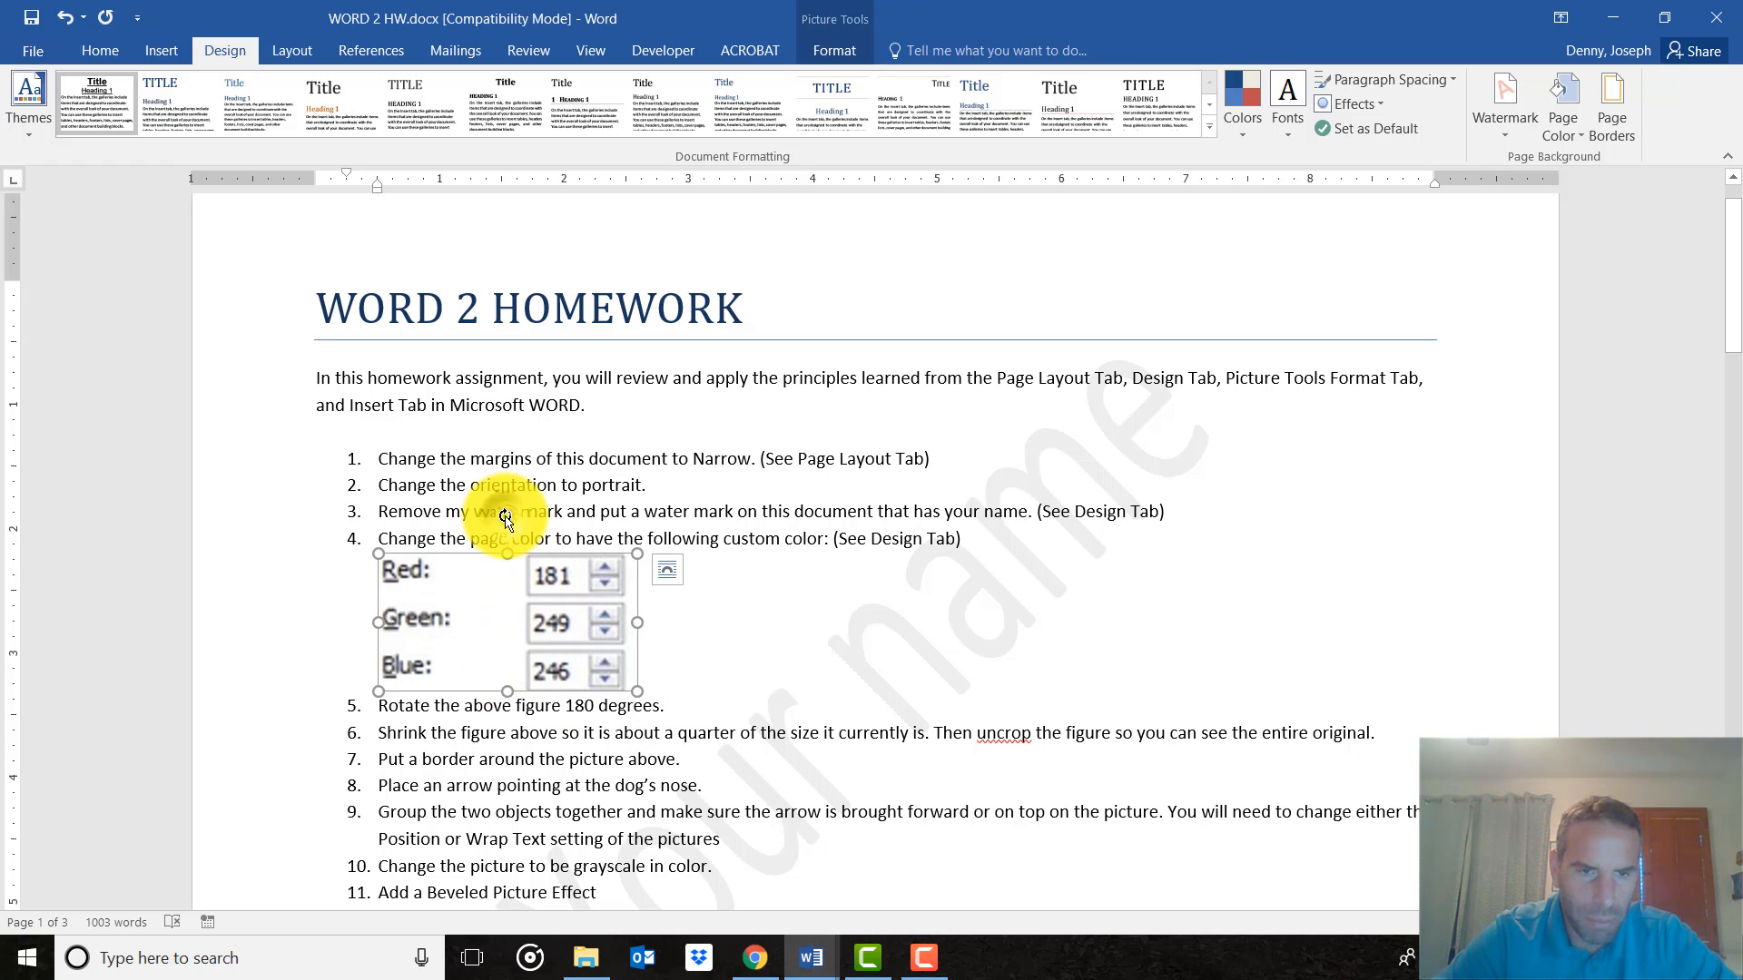
{"action": "mouse_move", "coordinate": [505, 519]}
{"action": "left_mouse_down"}
{"action": "mouse_move", "coordinate": [436, 505]}
{"action": "mouse_move", "coordinate": [362, 533]}
{"action": "mouse_move", "coordinate": [508, 528]}
{"action": "left_mouse_up"}
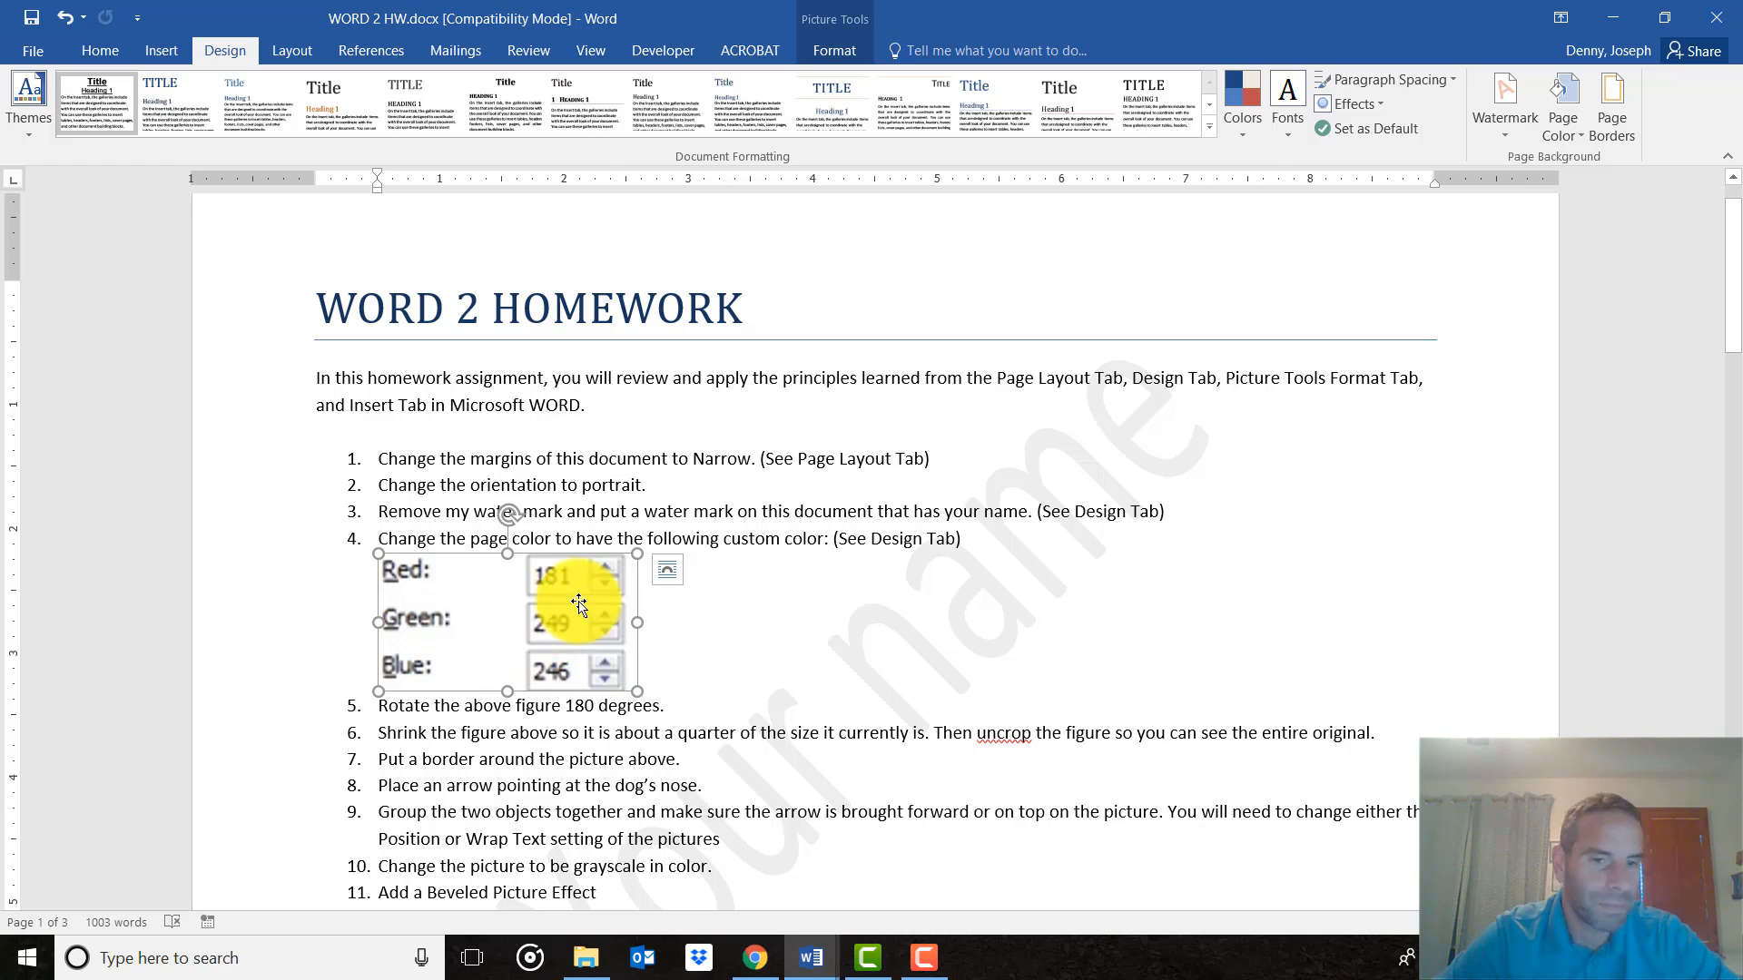
{"action": "scroll", "coordinate": [576, 737], "scroll_direction": "down", "scroll_amount": 1}
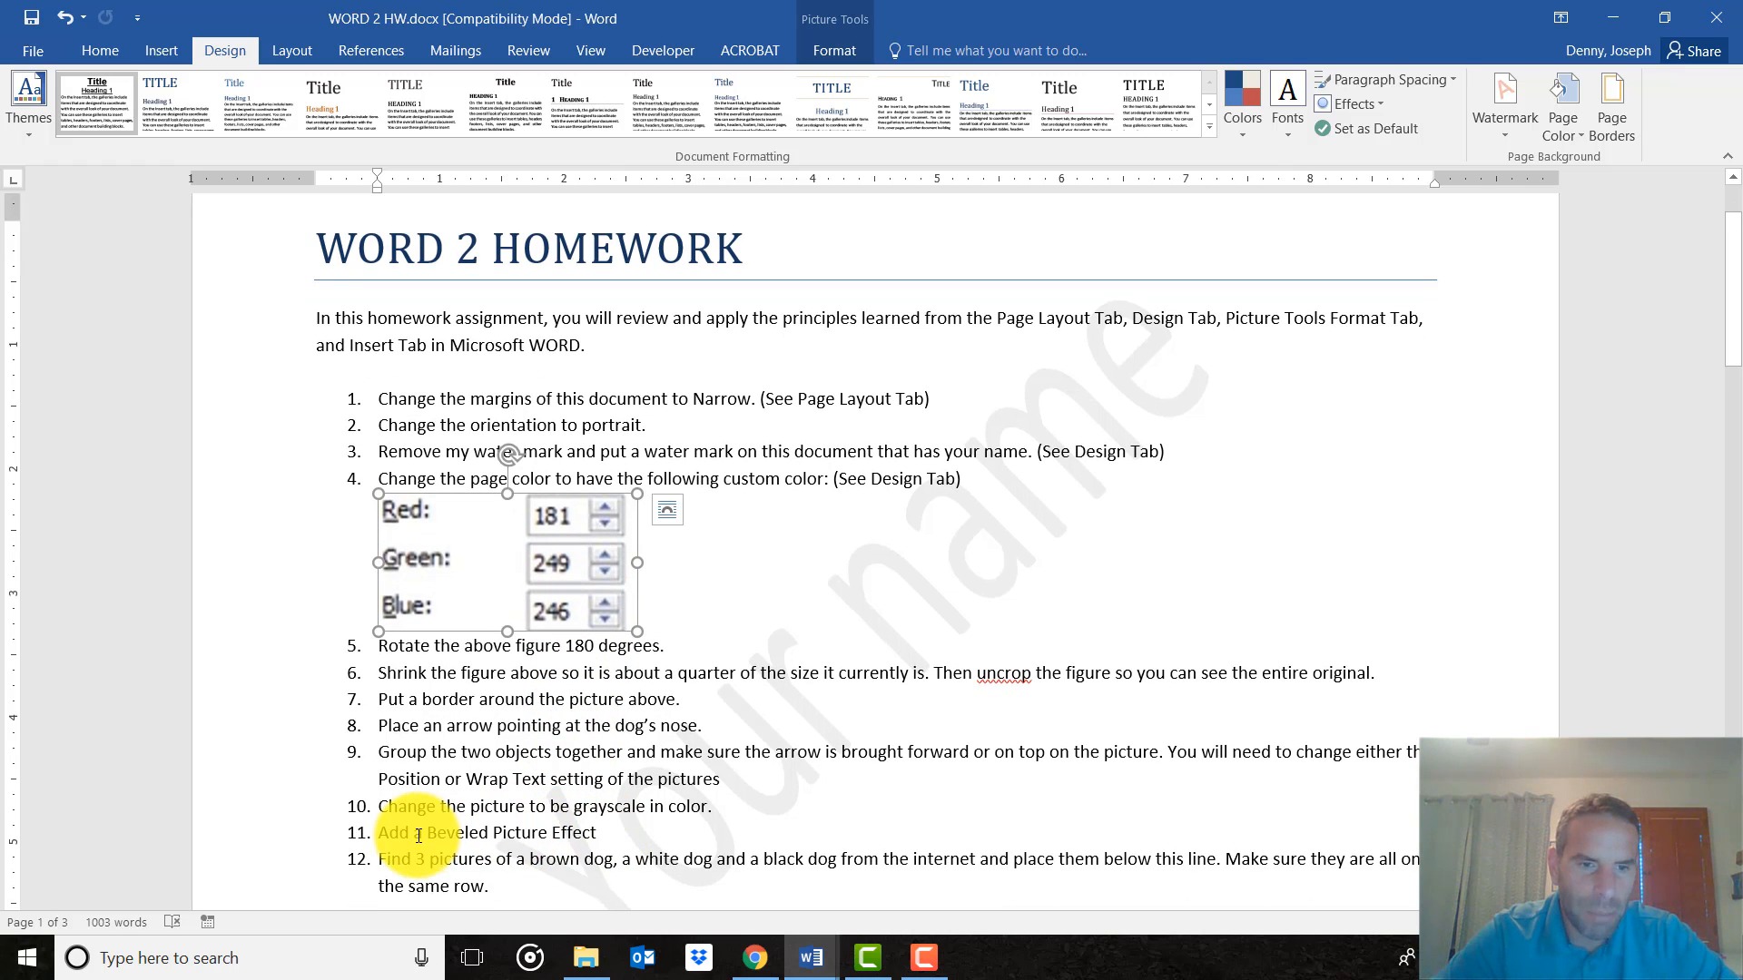
{"action": "left_click", "coordinate": [609, 832]}
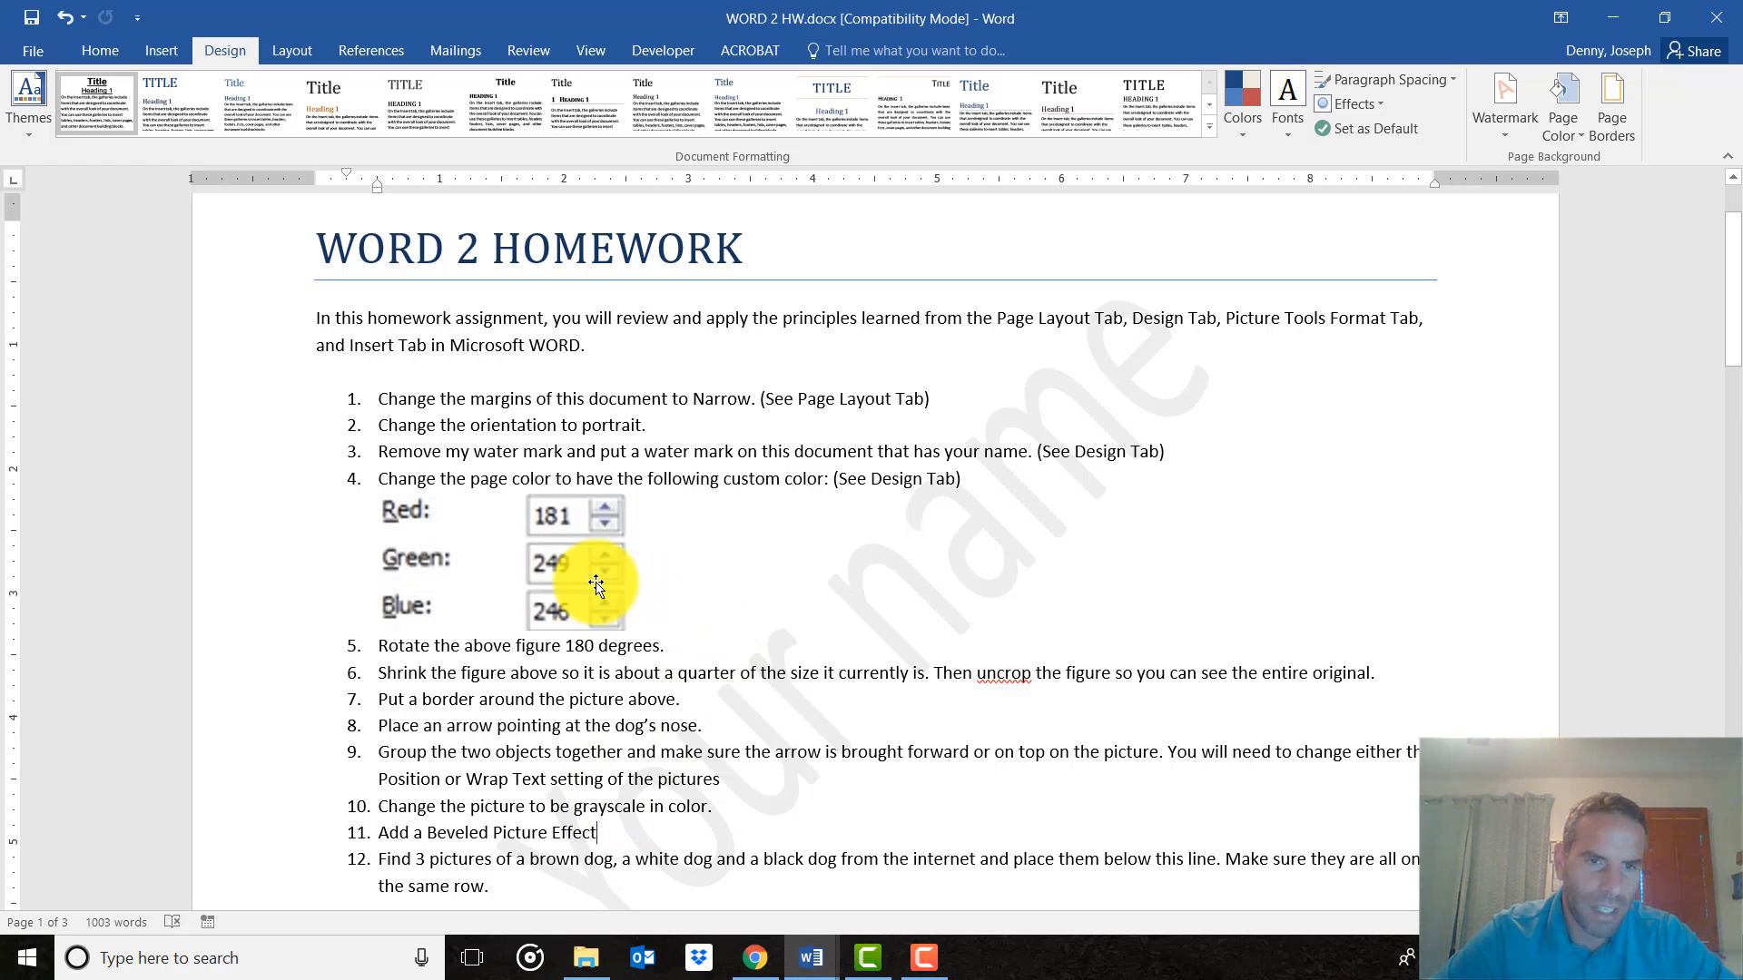
{"action": "left_click", "coordinate": [536, 562]}
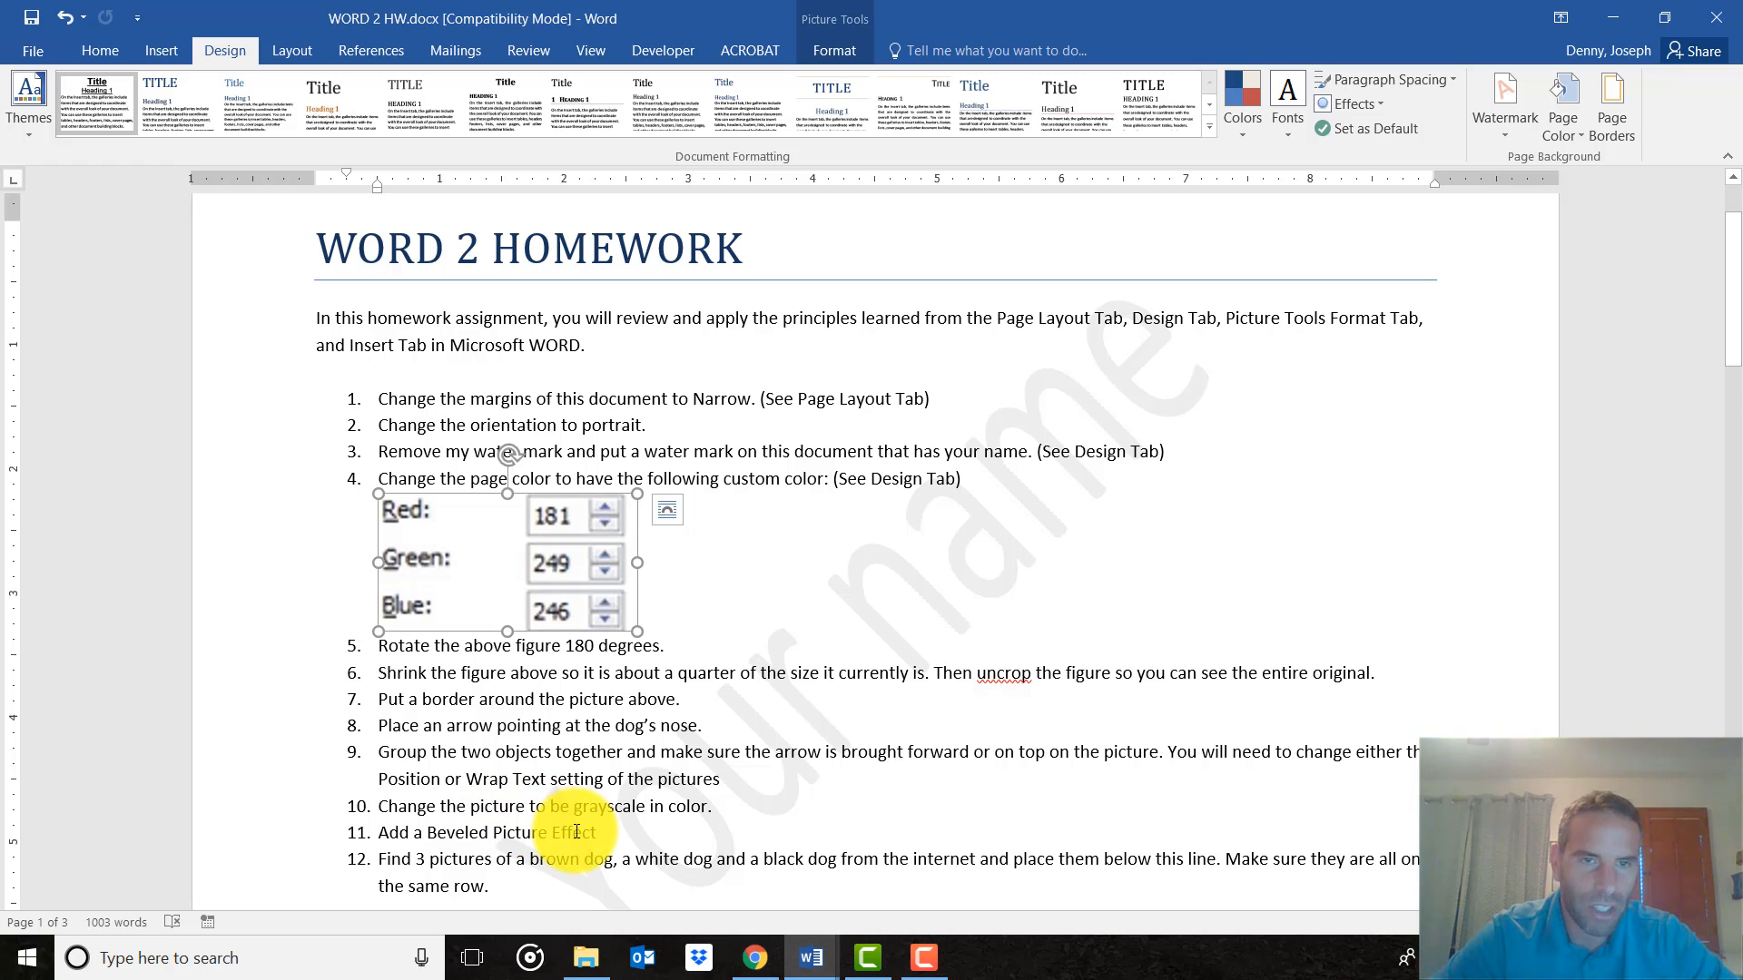
{"action": "left_click", "coordinate": [176, 50]}
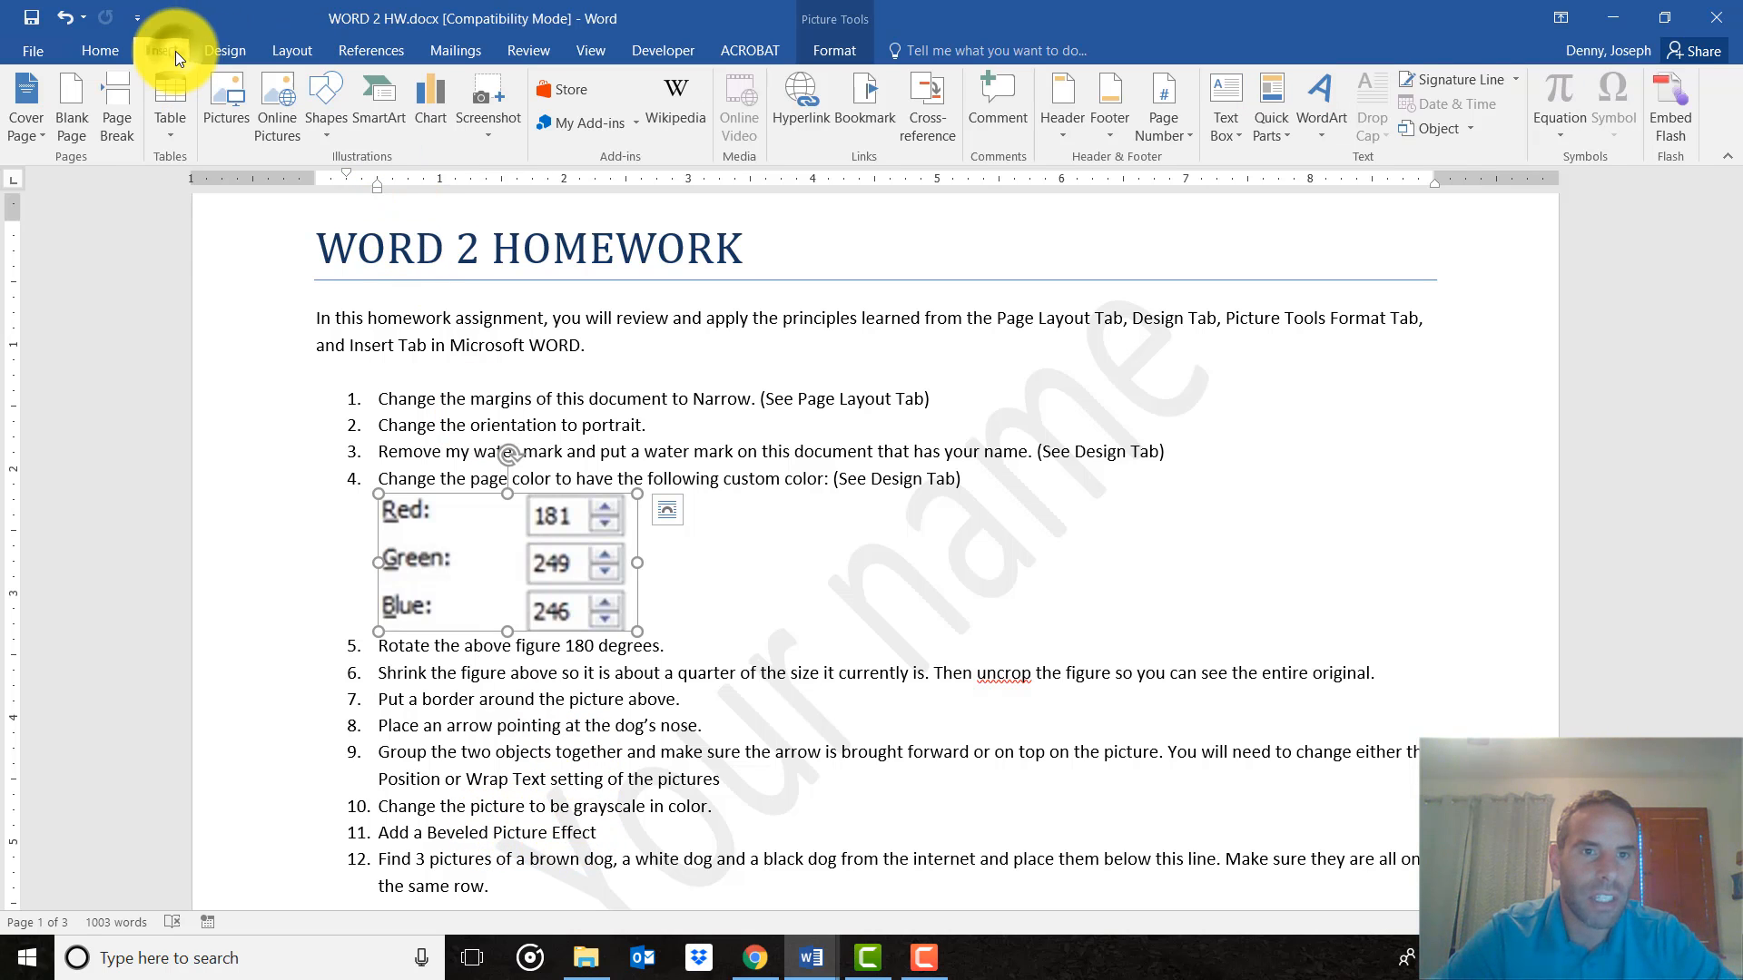
{"action": "left_click", "coordinate": [96, 52]}
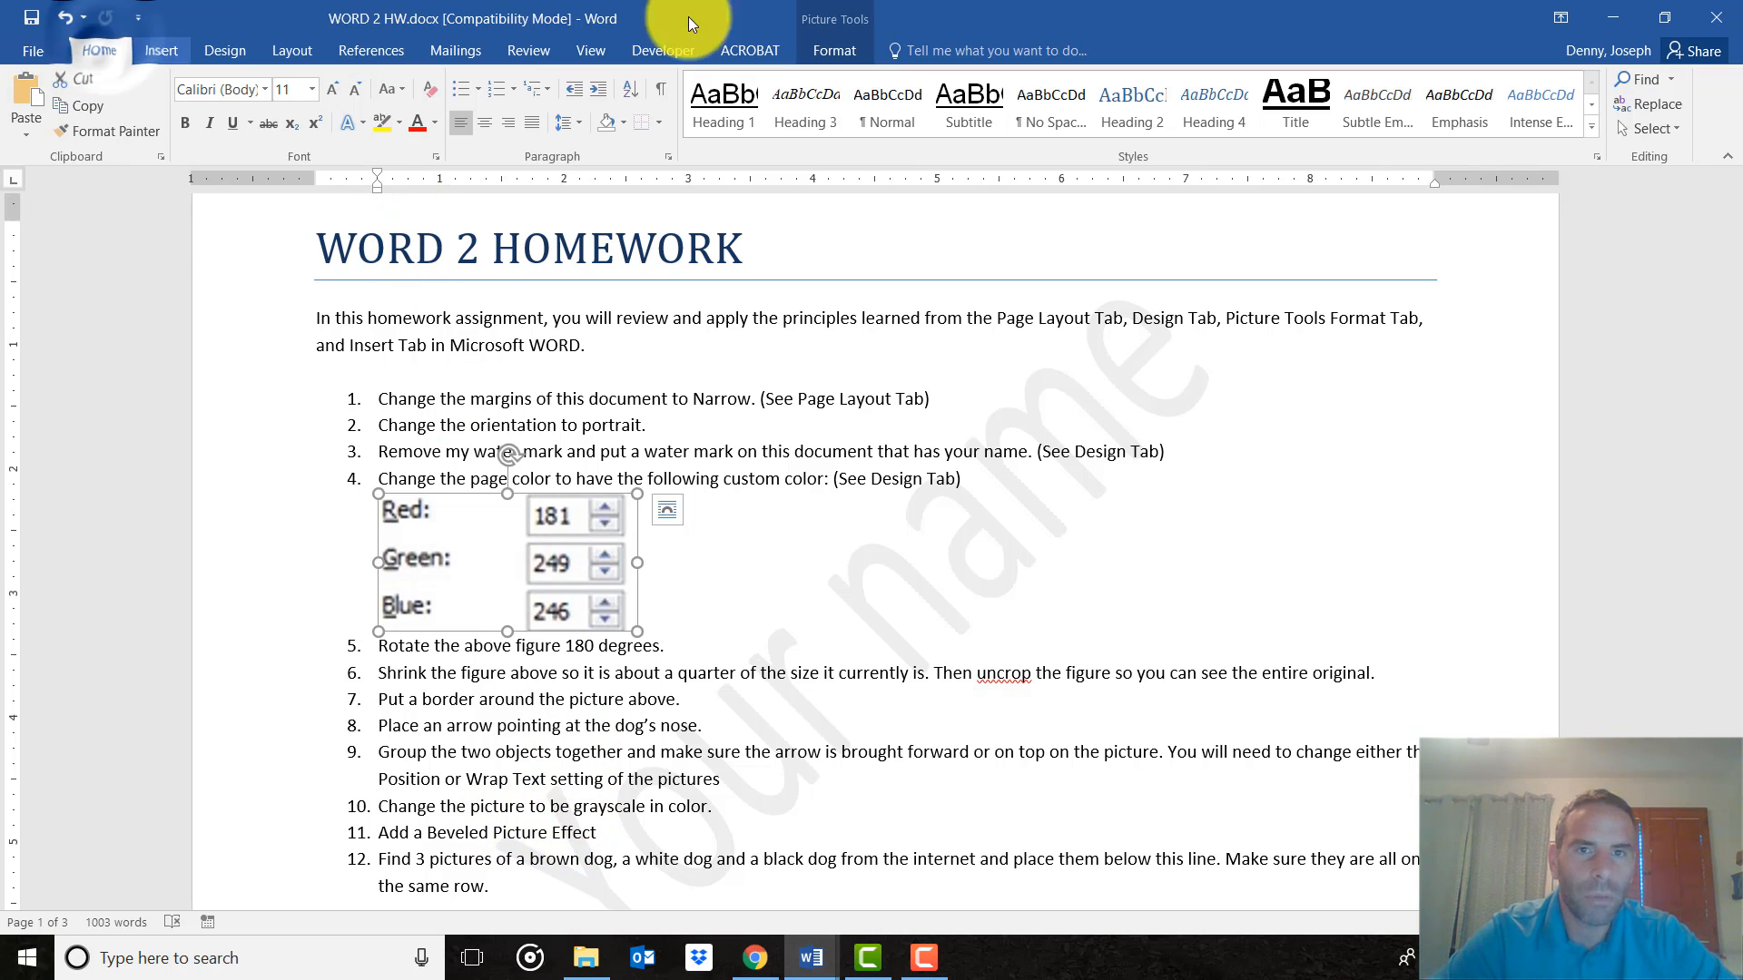
{"action": "left_click", "coordinate": [840, 51]}
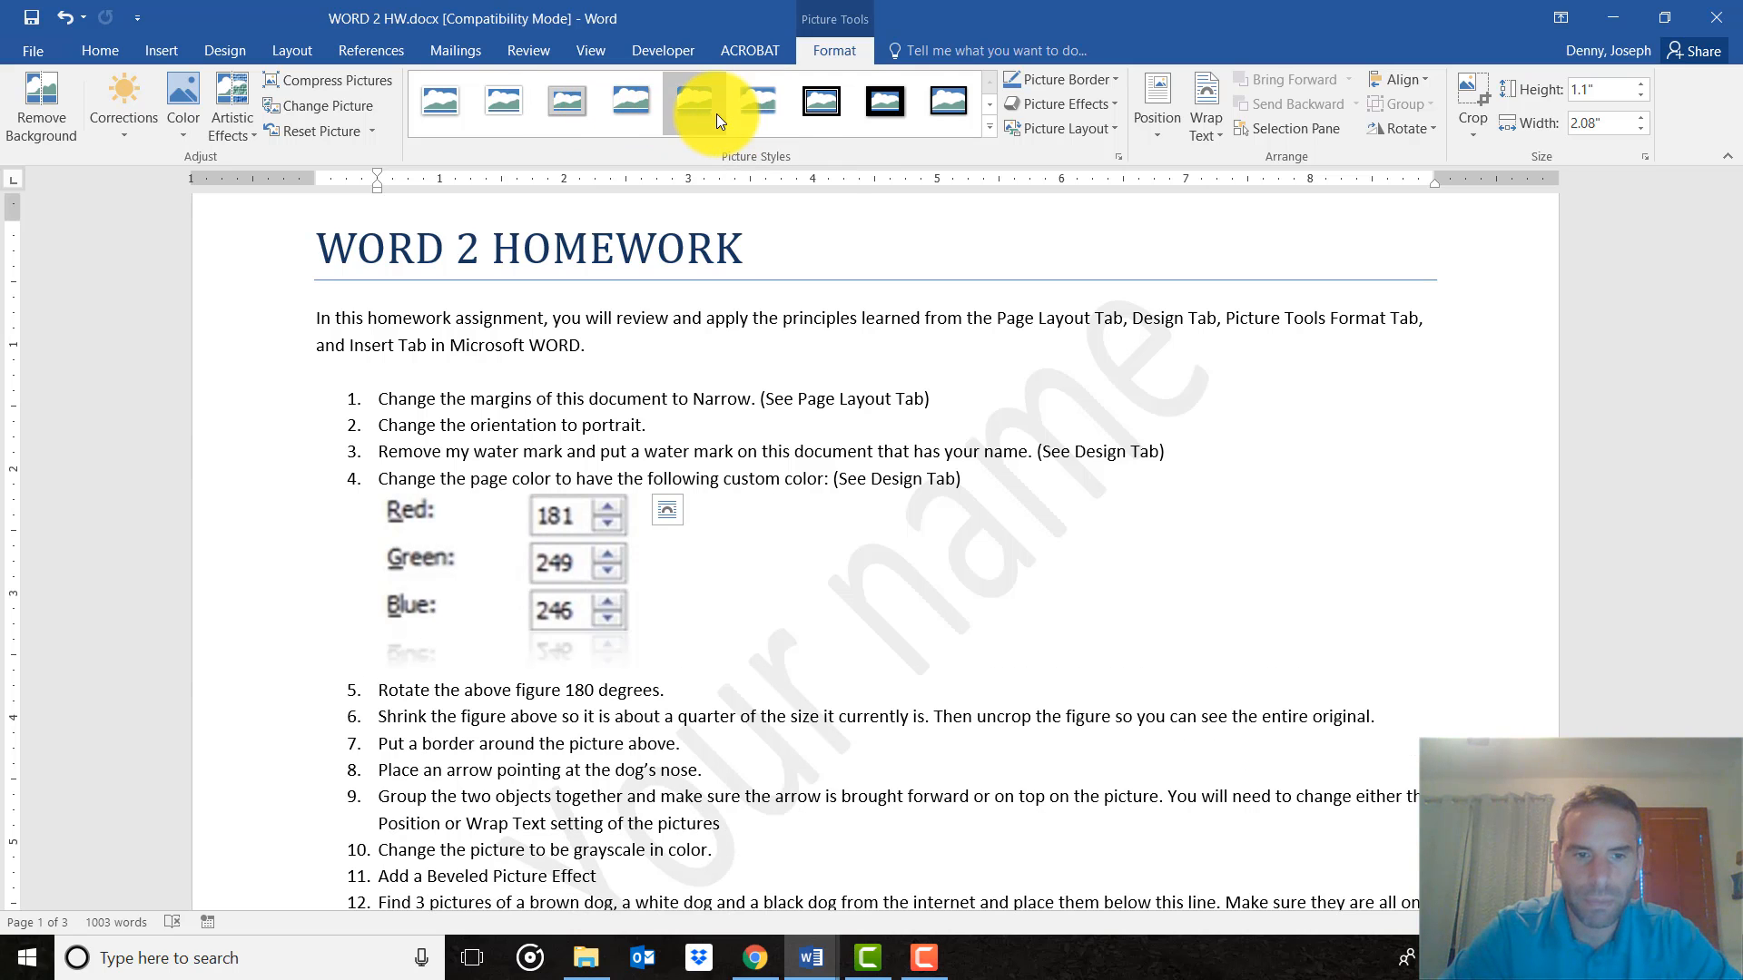
{"action": "left_click", "coordinate": [587, 107]}
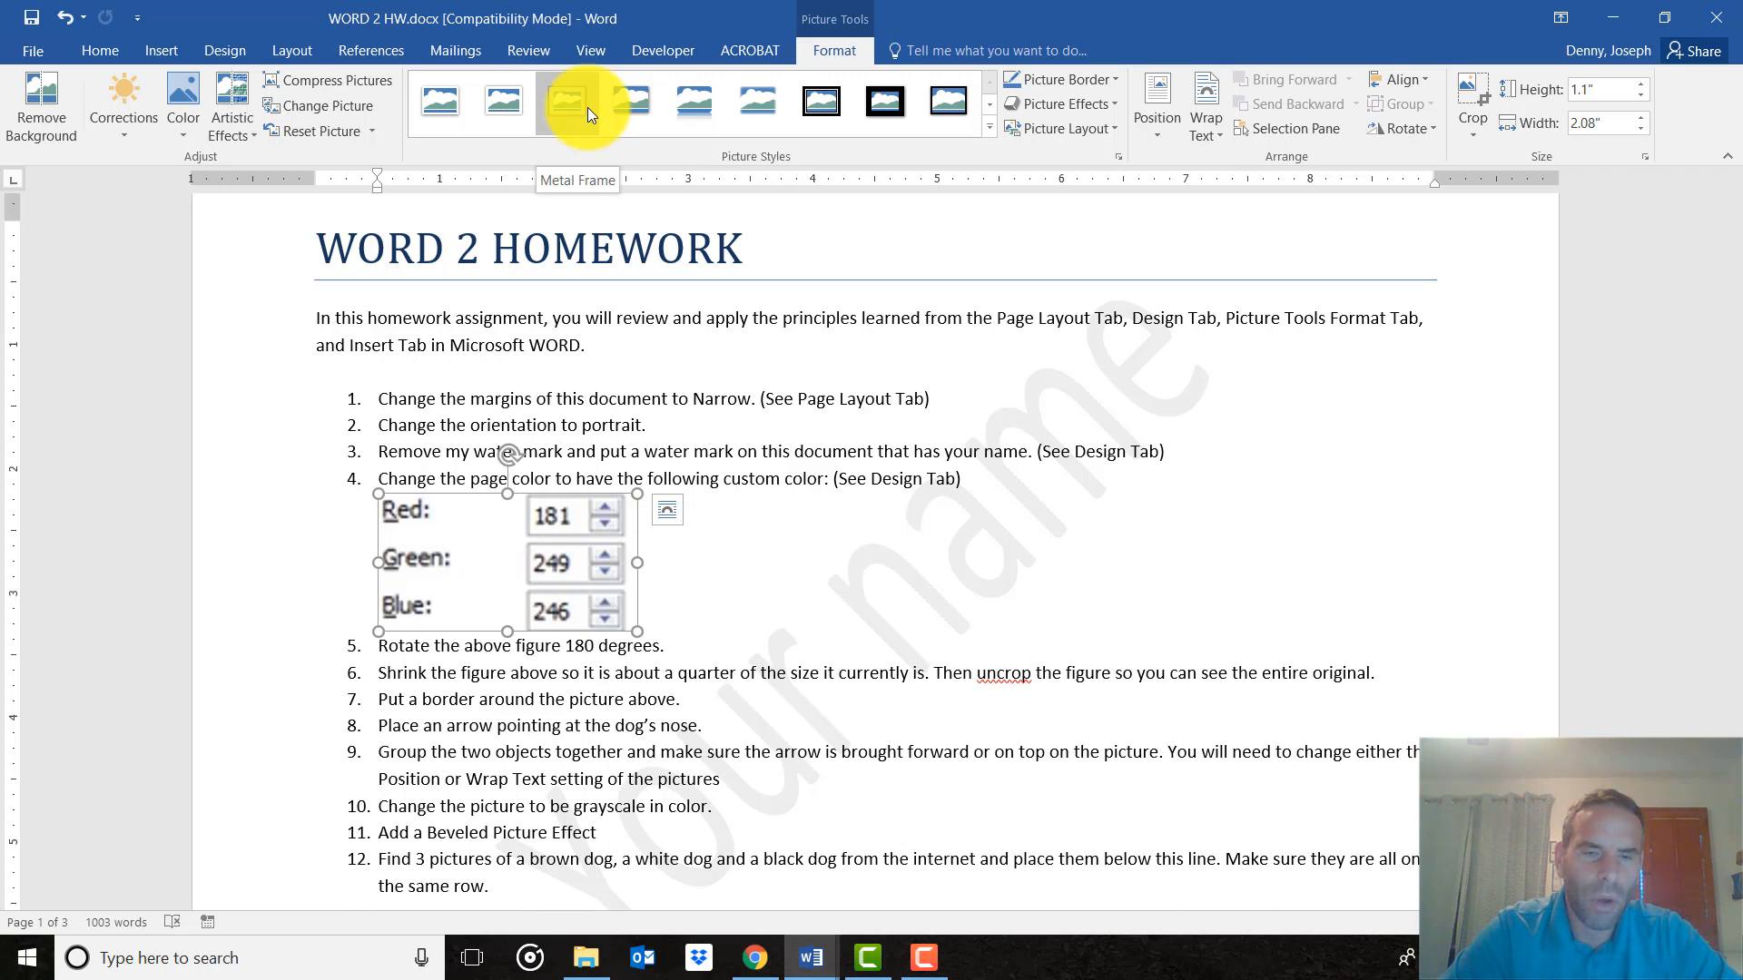
{"action": "left_click", "coordinate": [952, 558]}
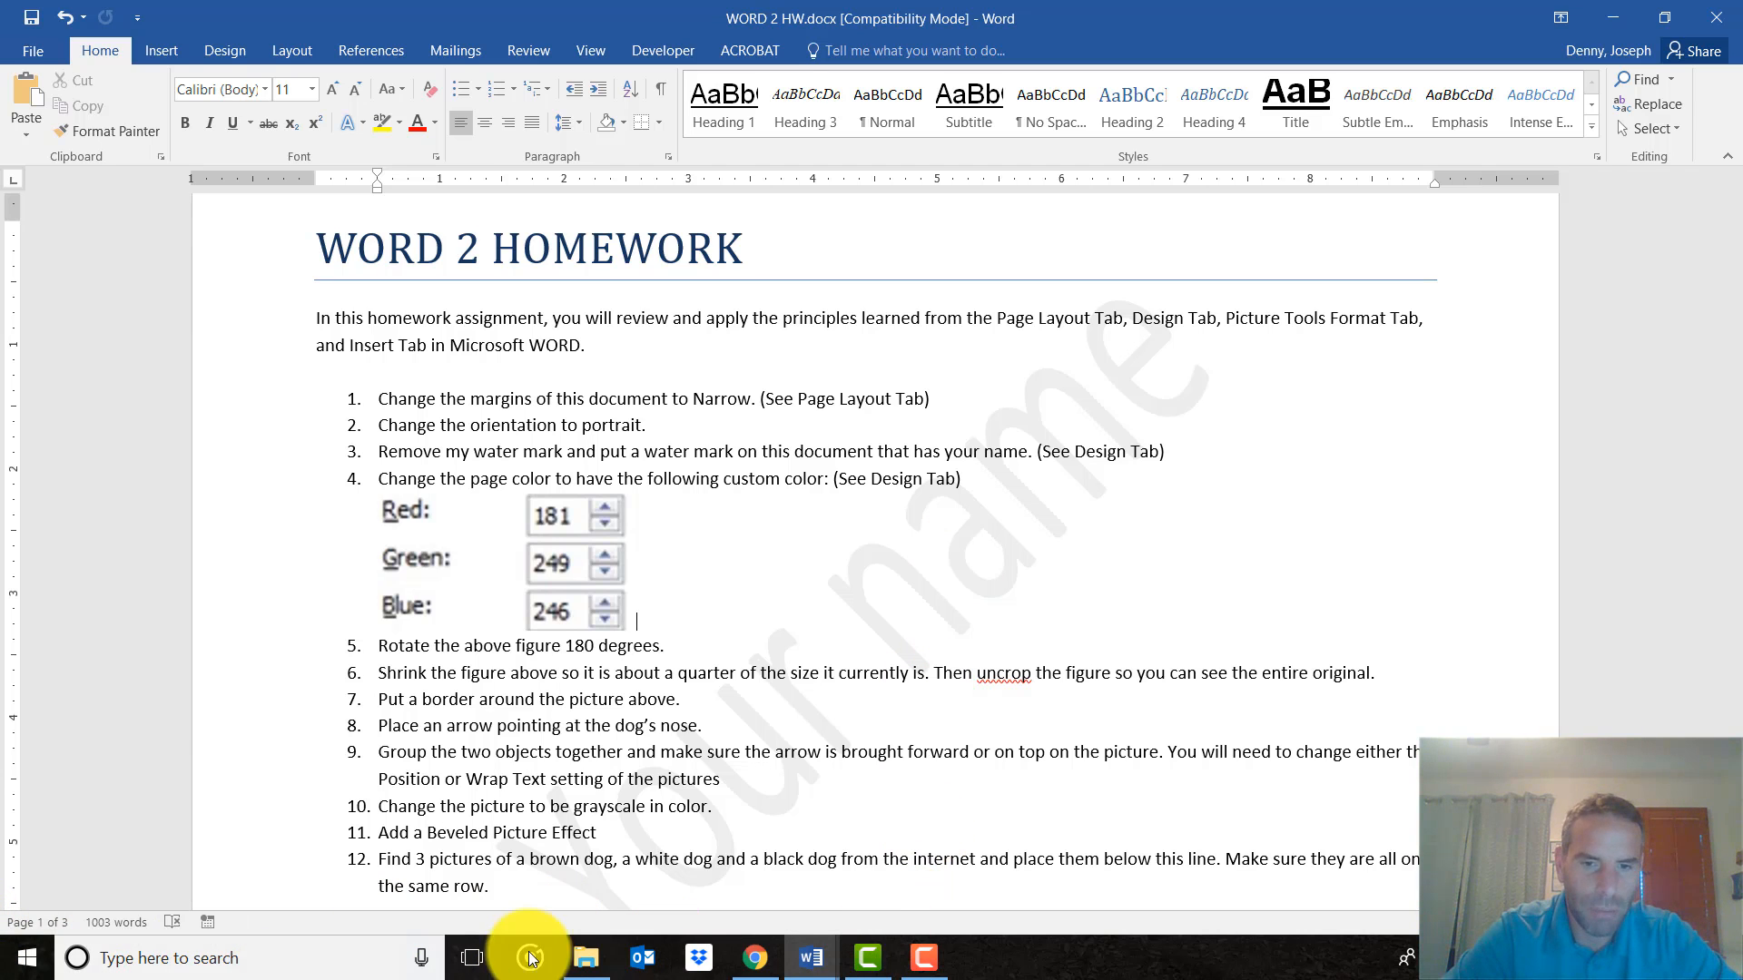
Switch to WORD 2 LAB source before.docx and view the labeled WVSS-II components figure with its title.
{"action": "left_click", "coordinate": [811, 957]}
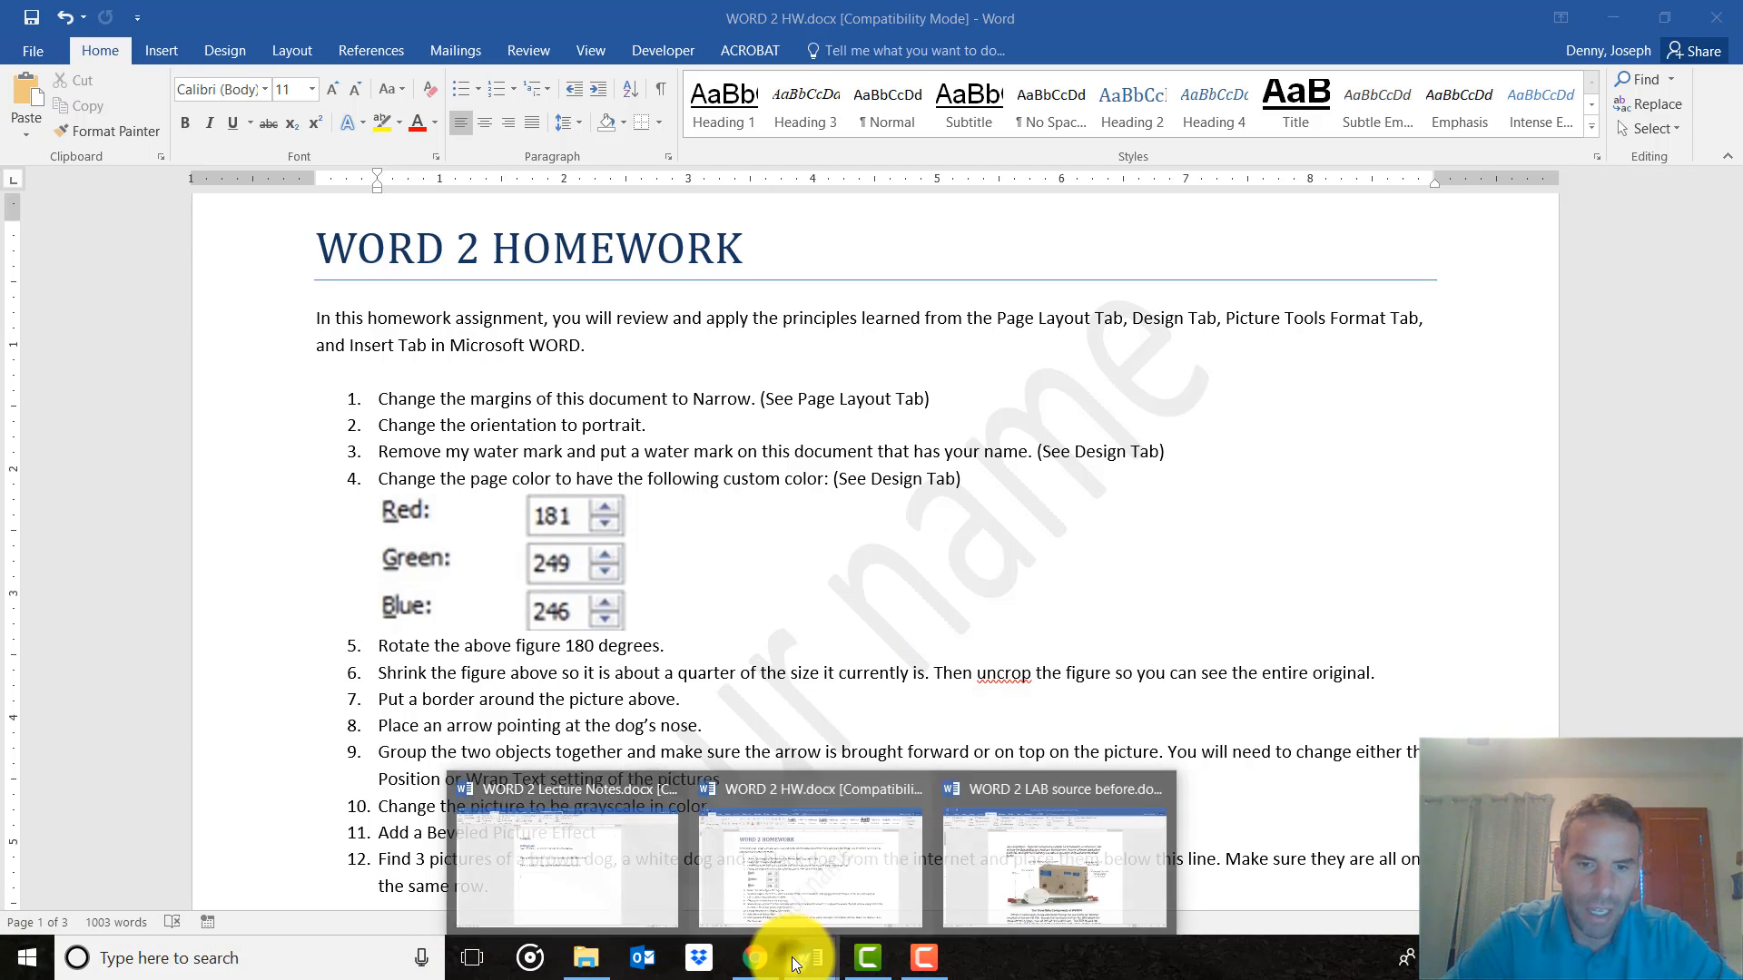
{"action": "left_click", "coordinate": [1008, 877]}
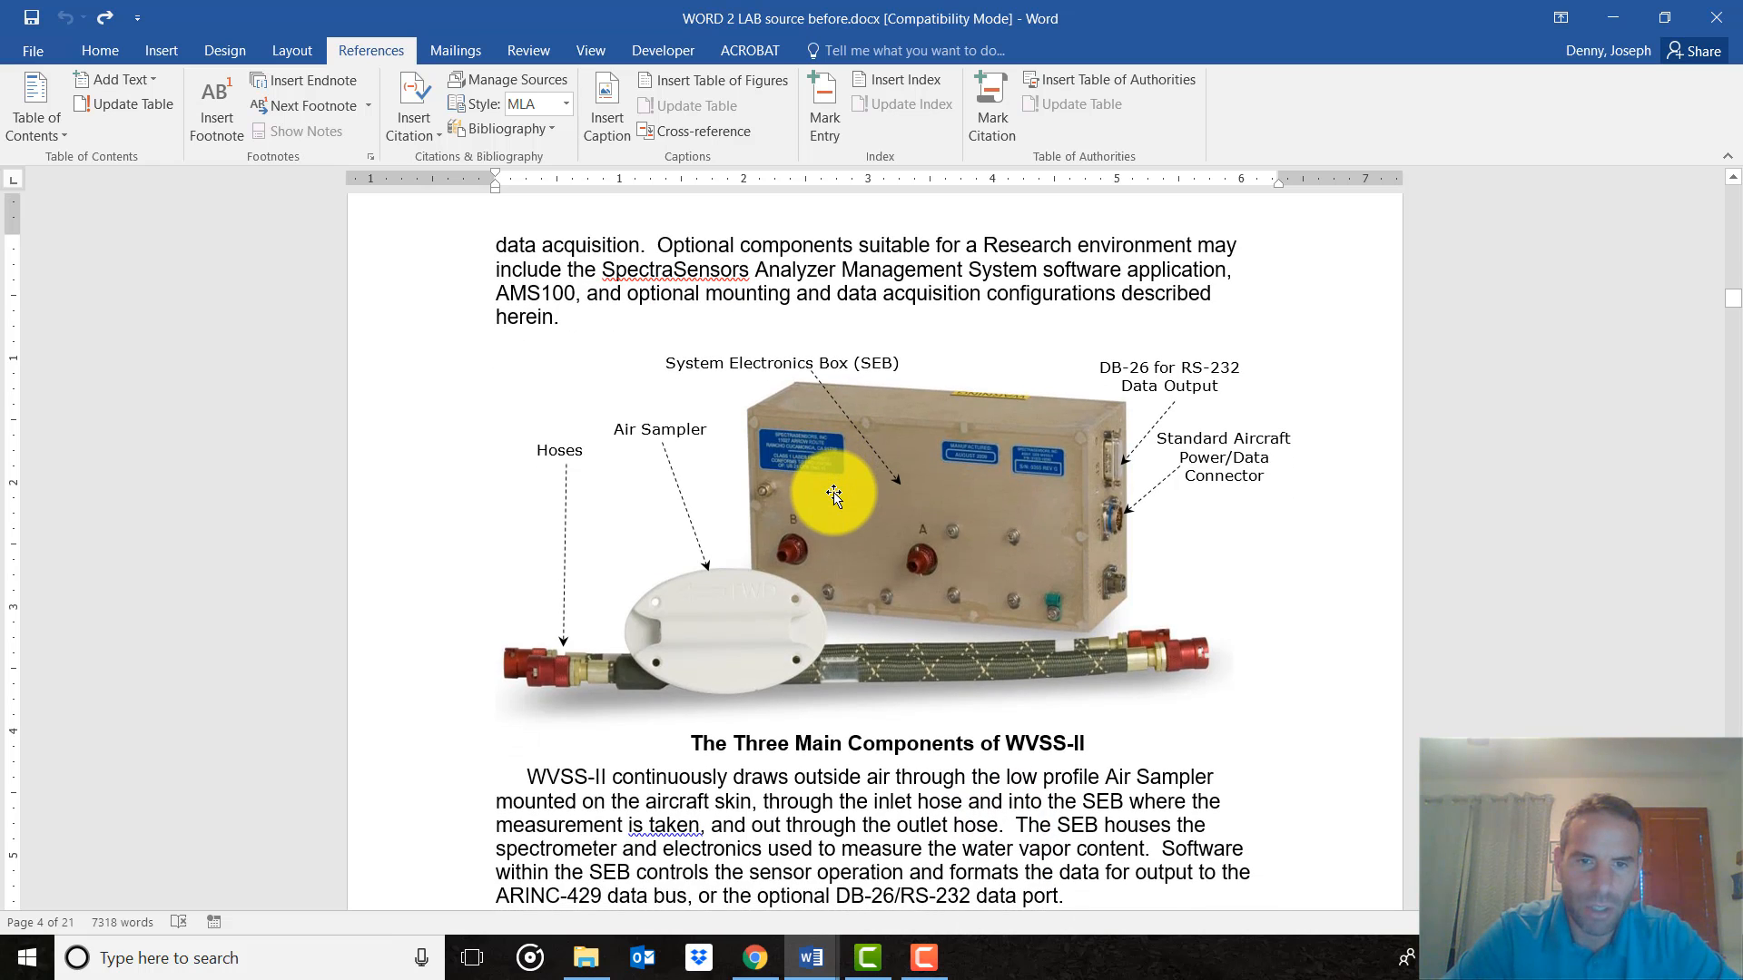
{"action": "scroll", "coordinate": [834, 495], "scroll_direction": "down", "scroll_amount": 1}
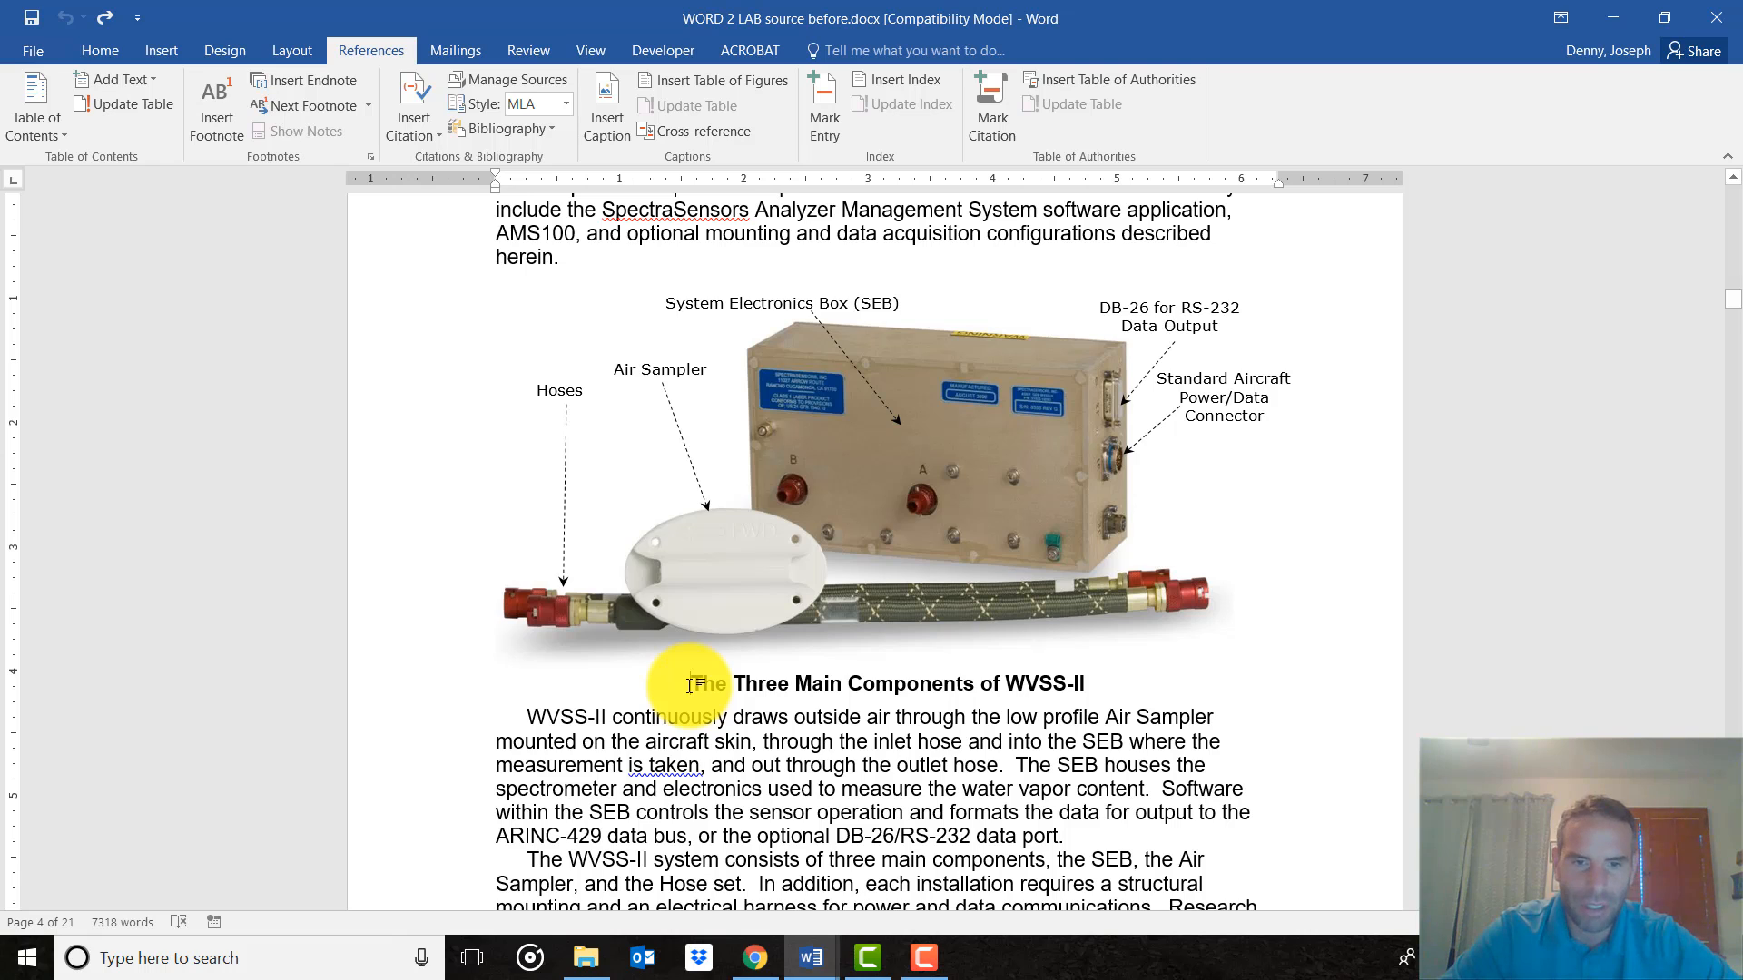
Insert a numbered caption with the Figure label before the title "The Three Main Components of WVSS-II", separated from it by a spaced hyphen.
{"action": "left_click_drag", "start_coordinate": [690, 685], "coordinate": [840, 688]}
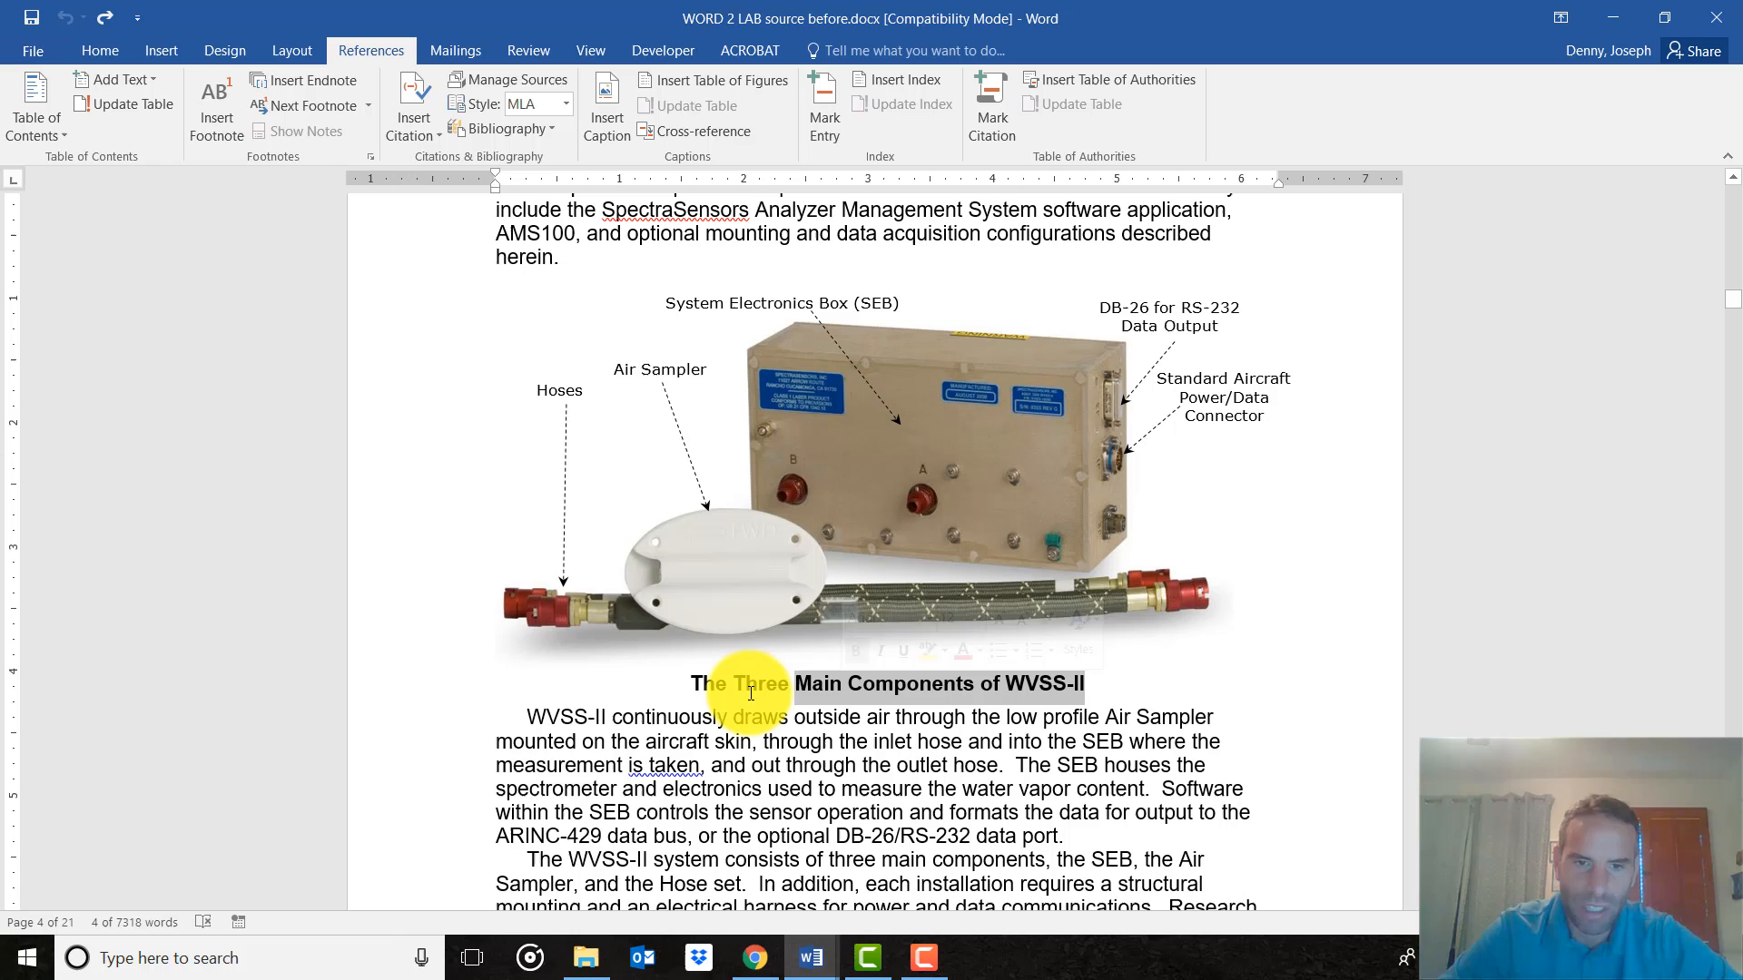
{"action": "left_click", "coordinate": [688, 687]}
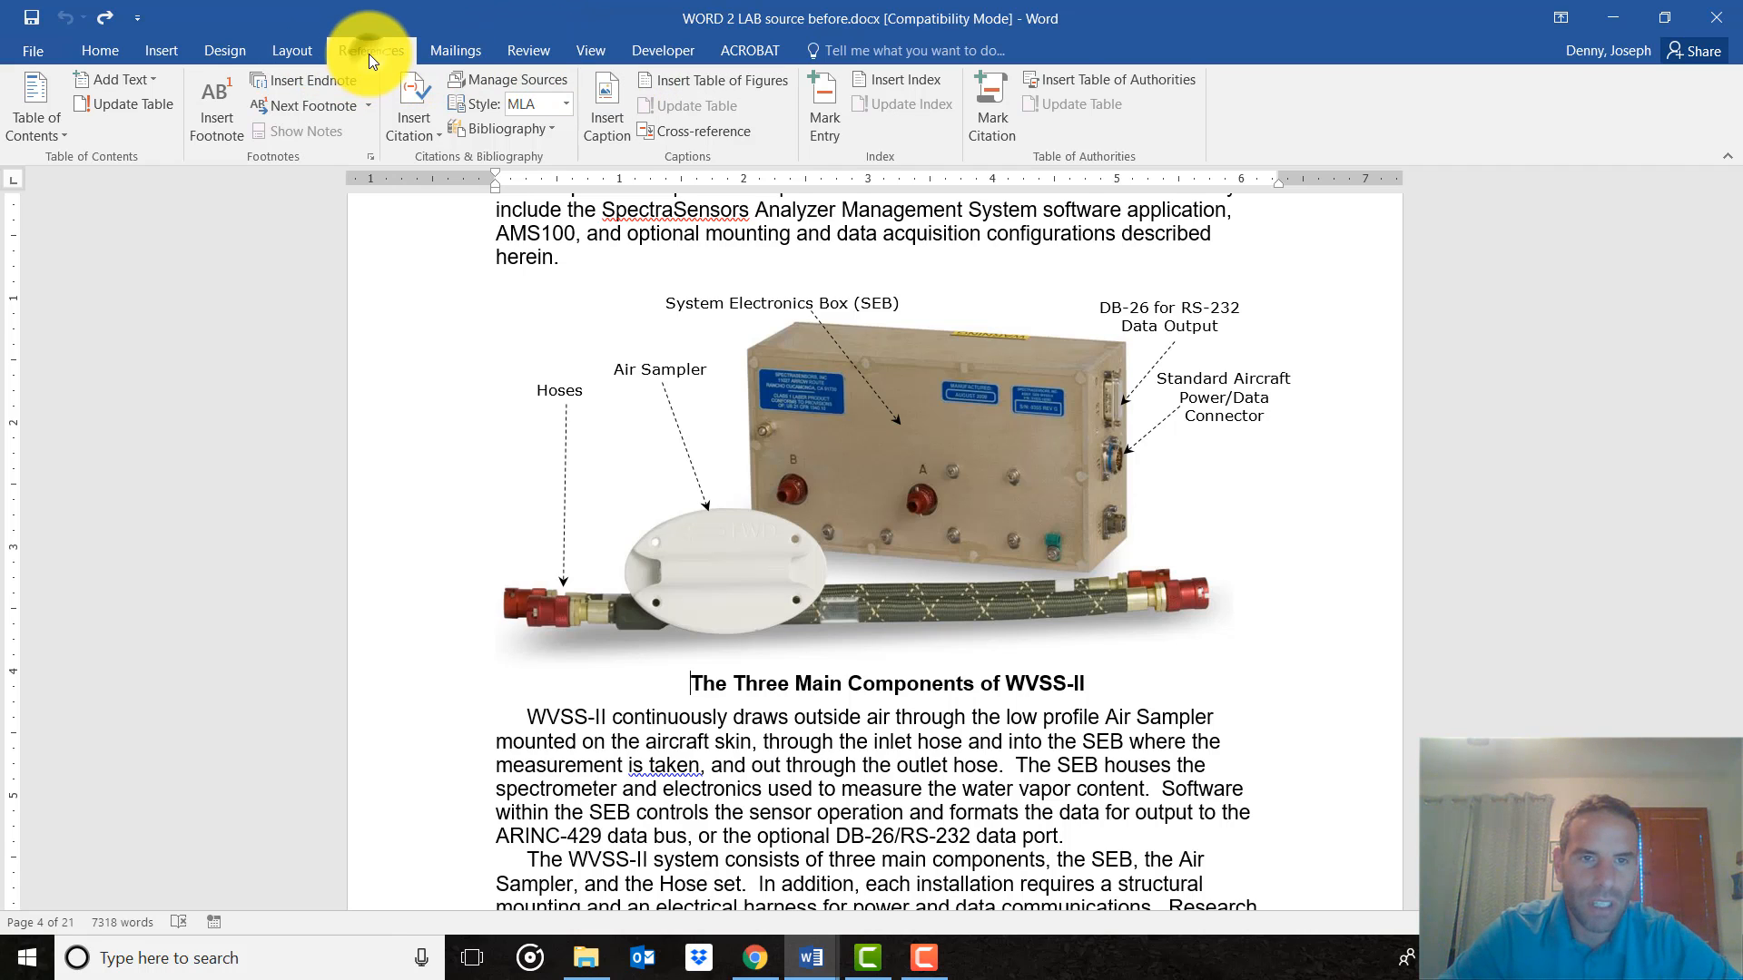
{"action": "left_click", "coordinate": [604, 123]}
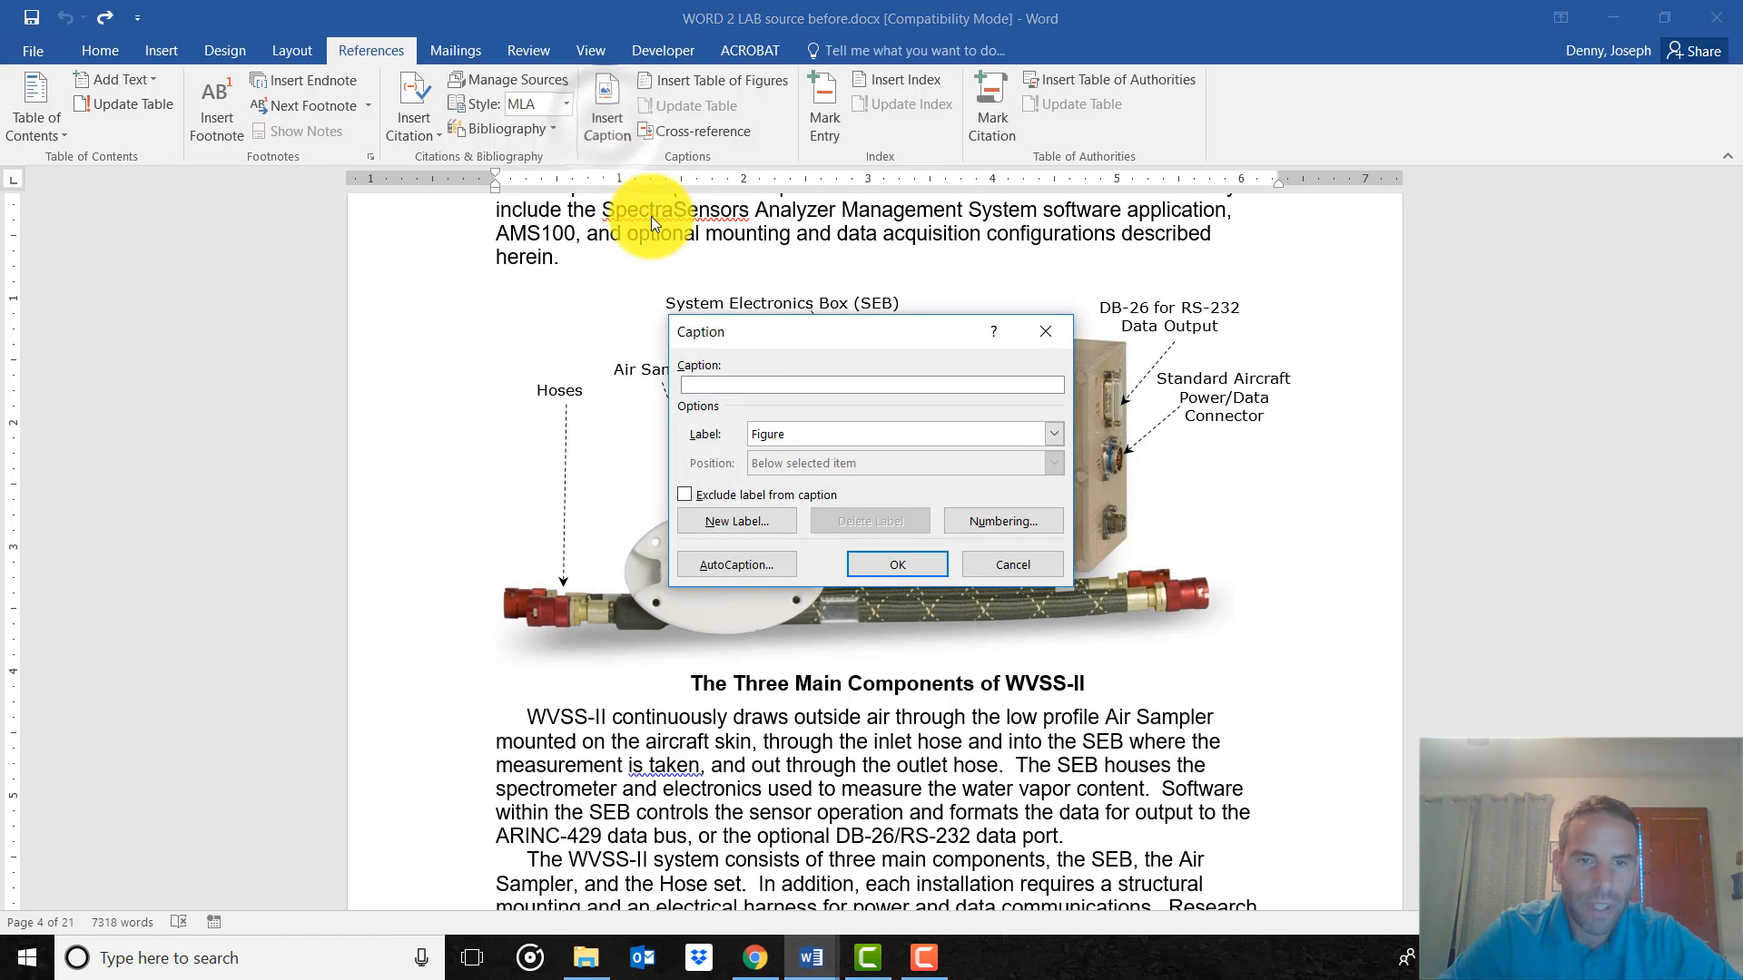
{"action": "left_click_drag", "start_coordinate": [765, 329], "coordinate": [1057, 283]}
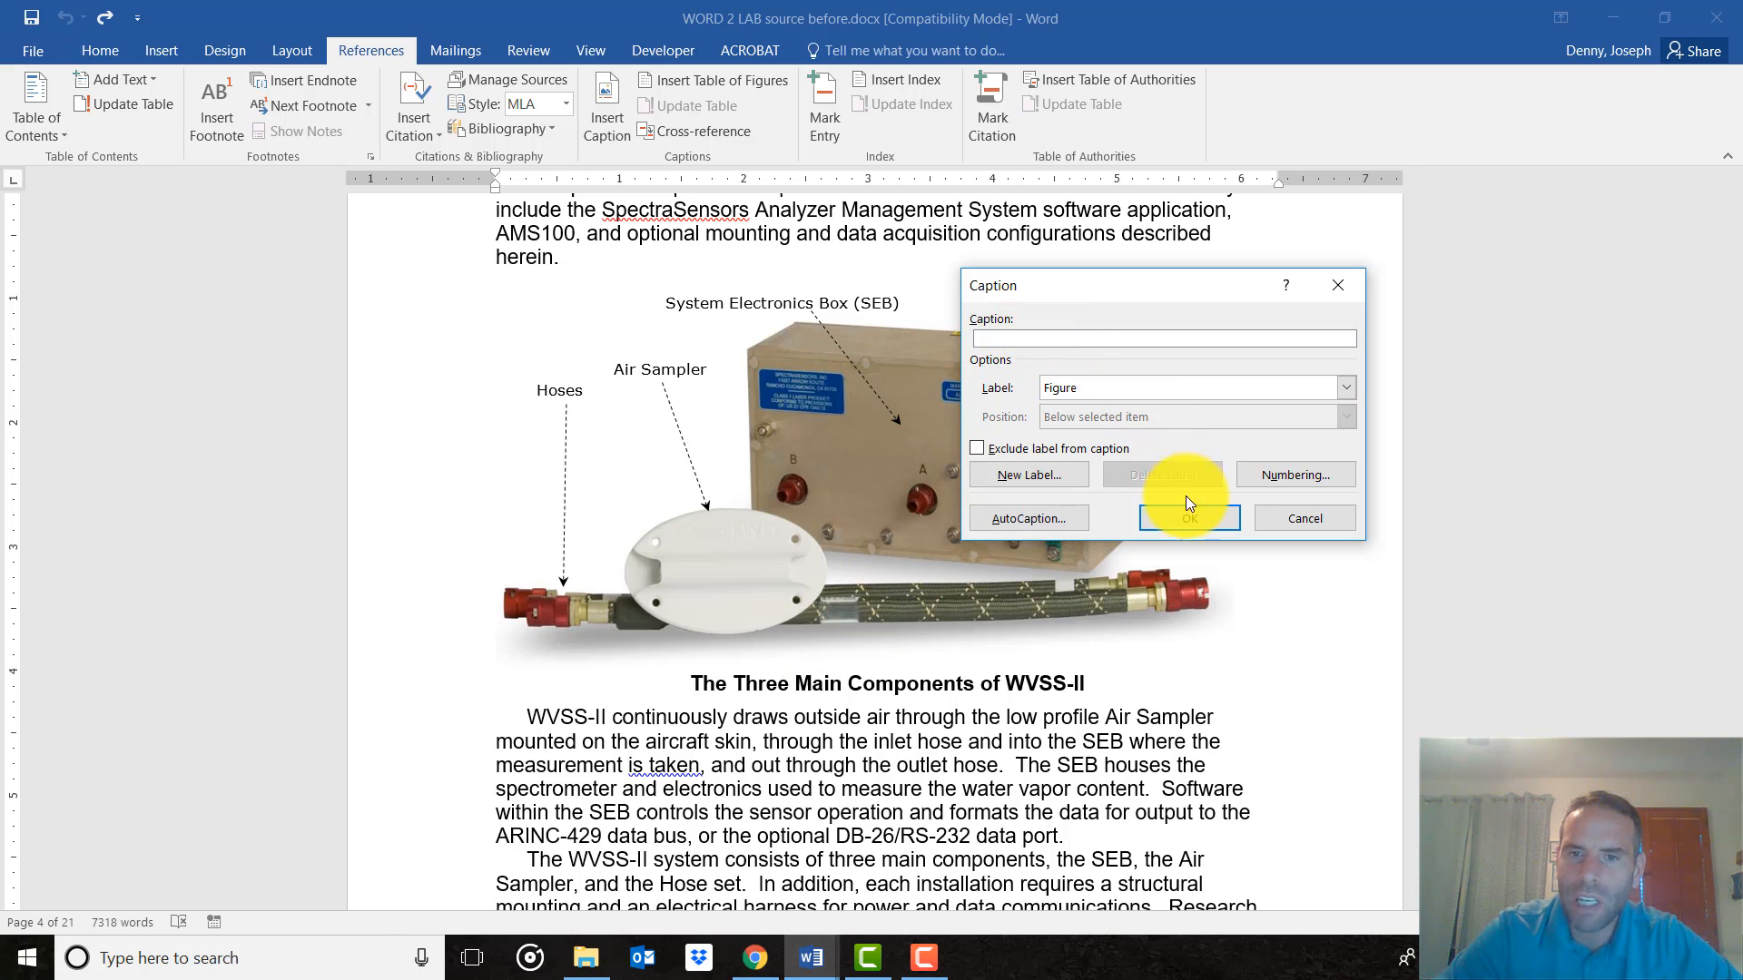
{"action": "left_click", "coordinate": [1187, 525]}
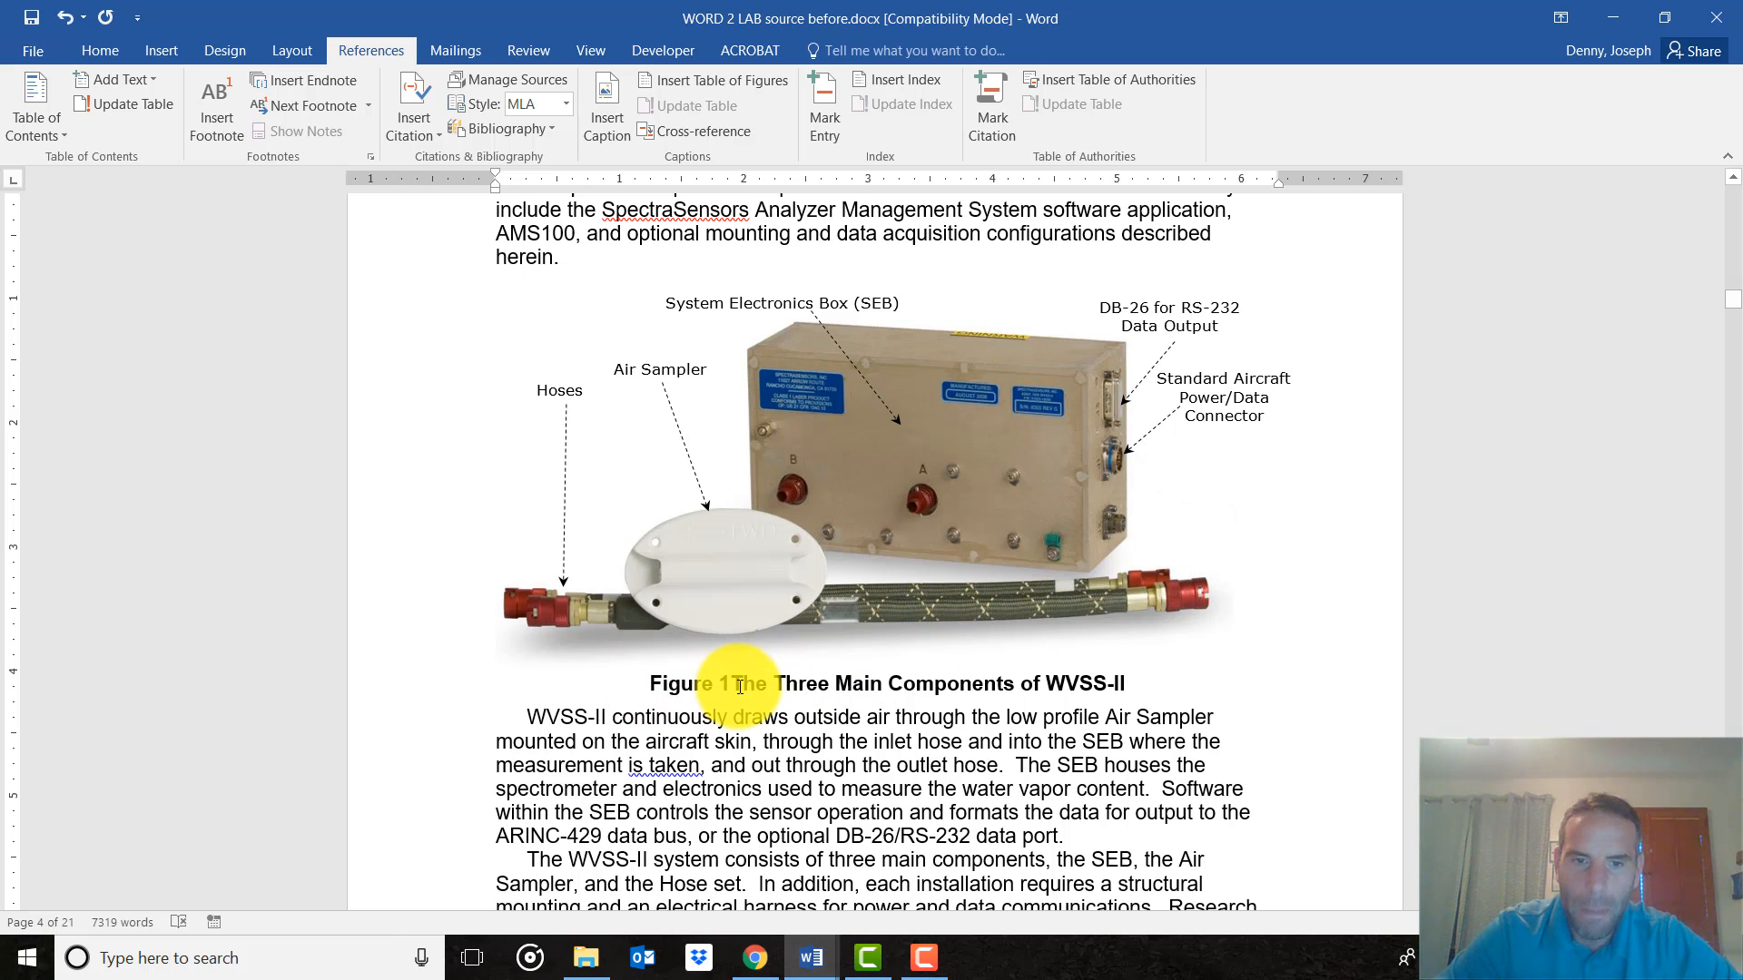
{"action": "type", "text": "-"}
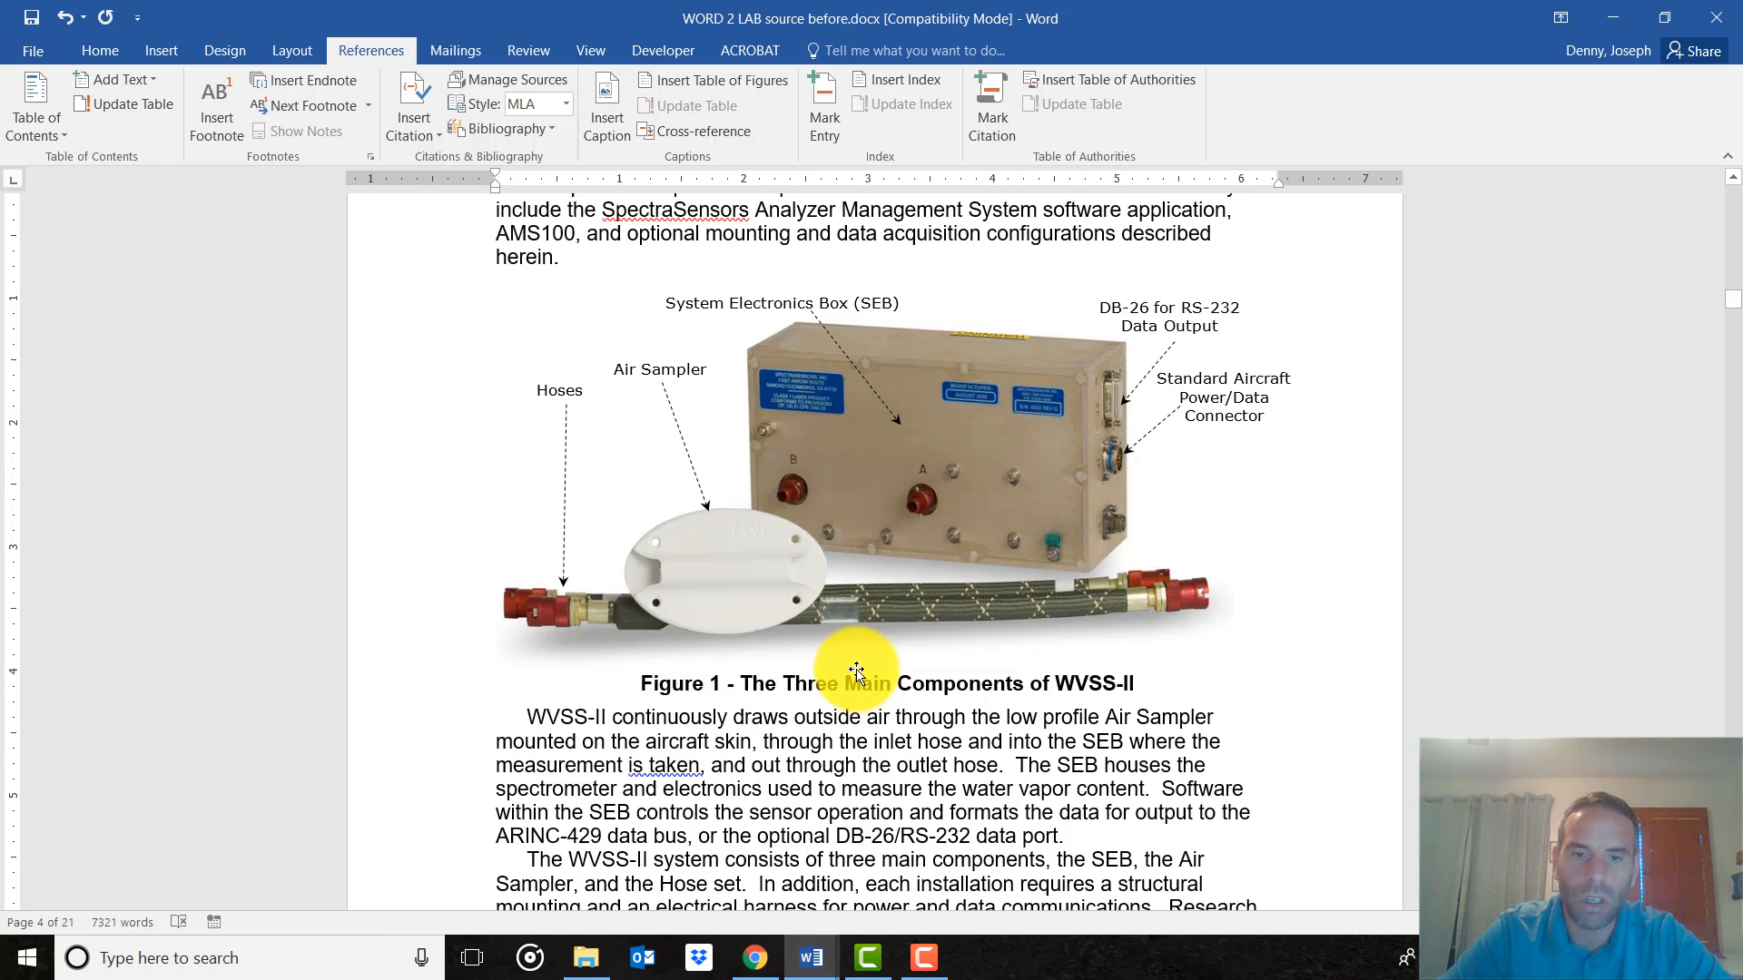
{"action": "left_click_drag", "start_coordinate": [843, 685], "coordinate": [717, 676]}
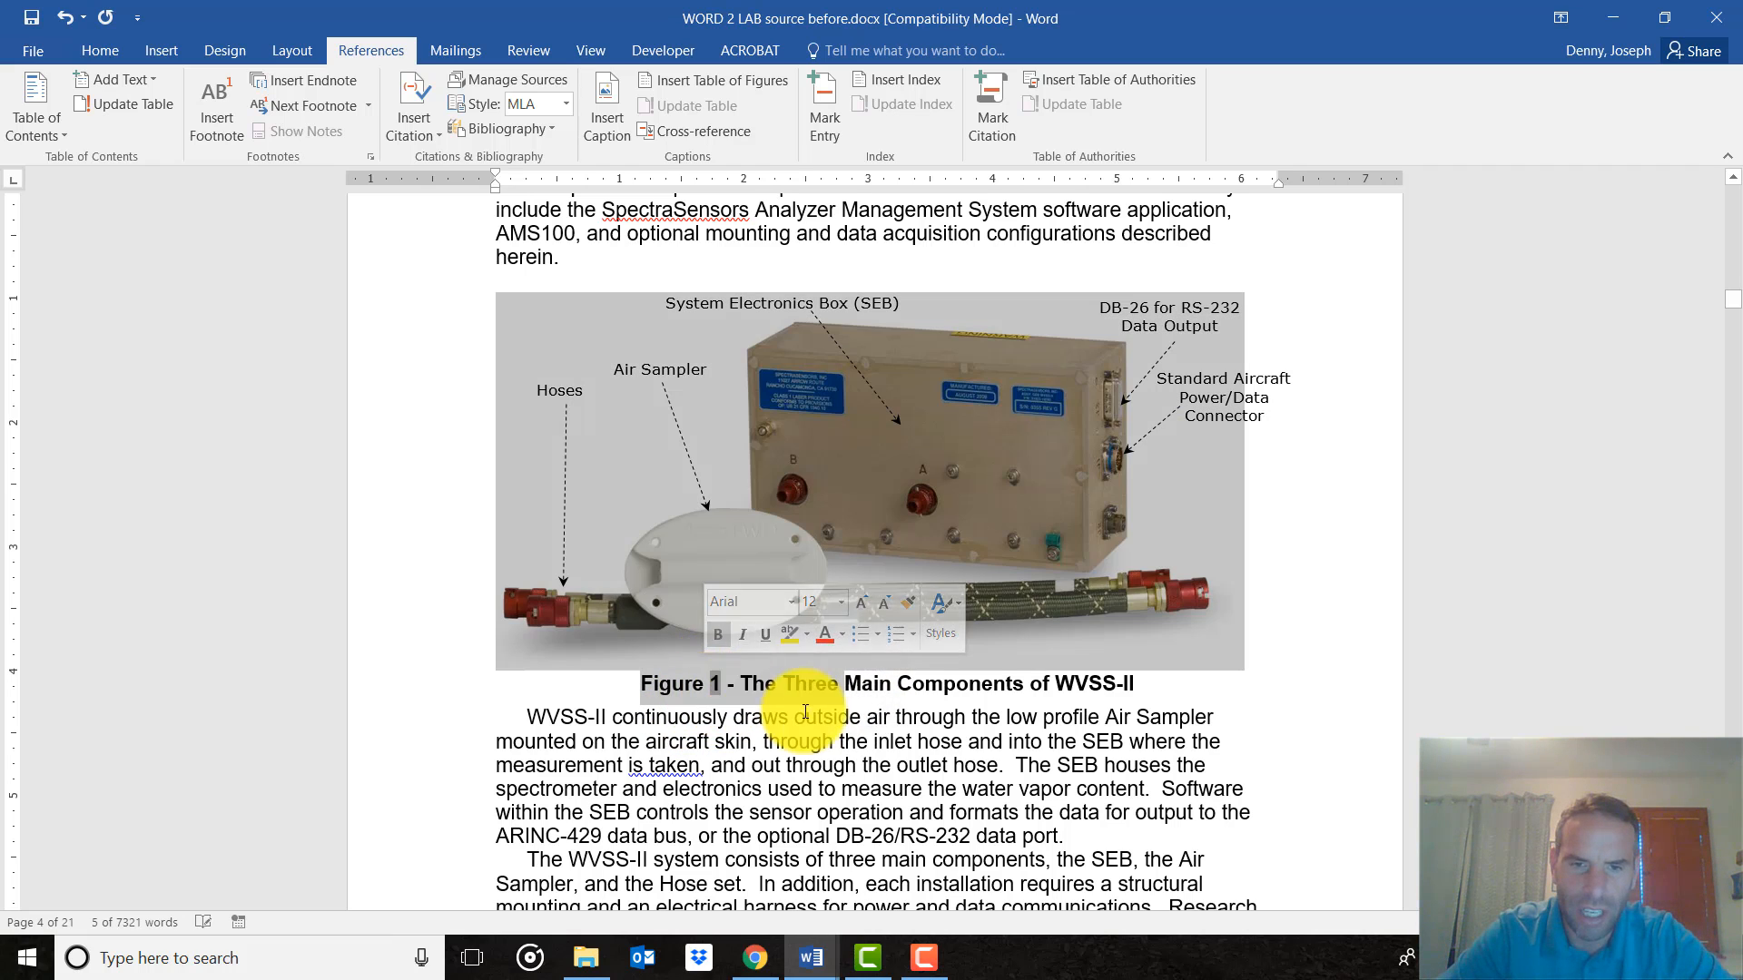
{"action": "left_click", "coordinate": [913, 690]}
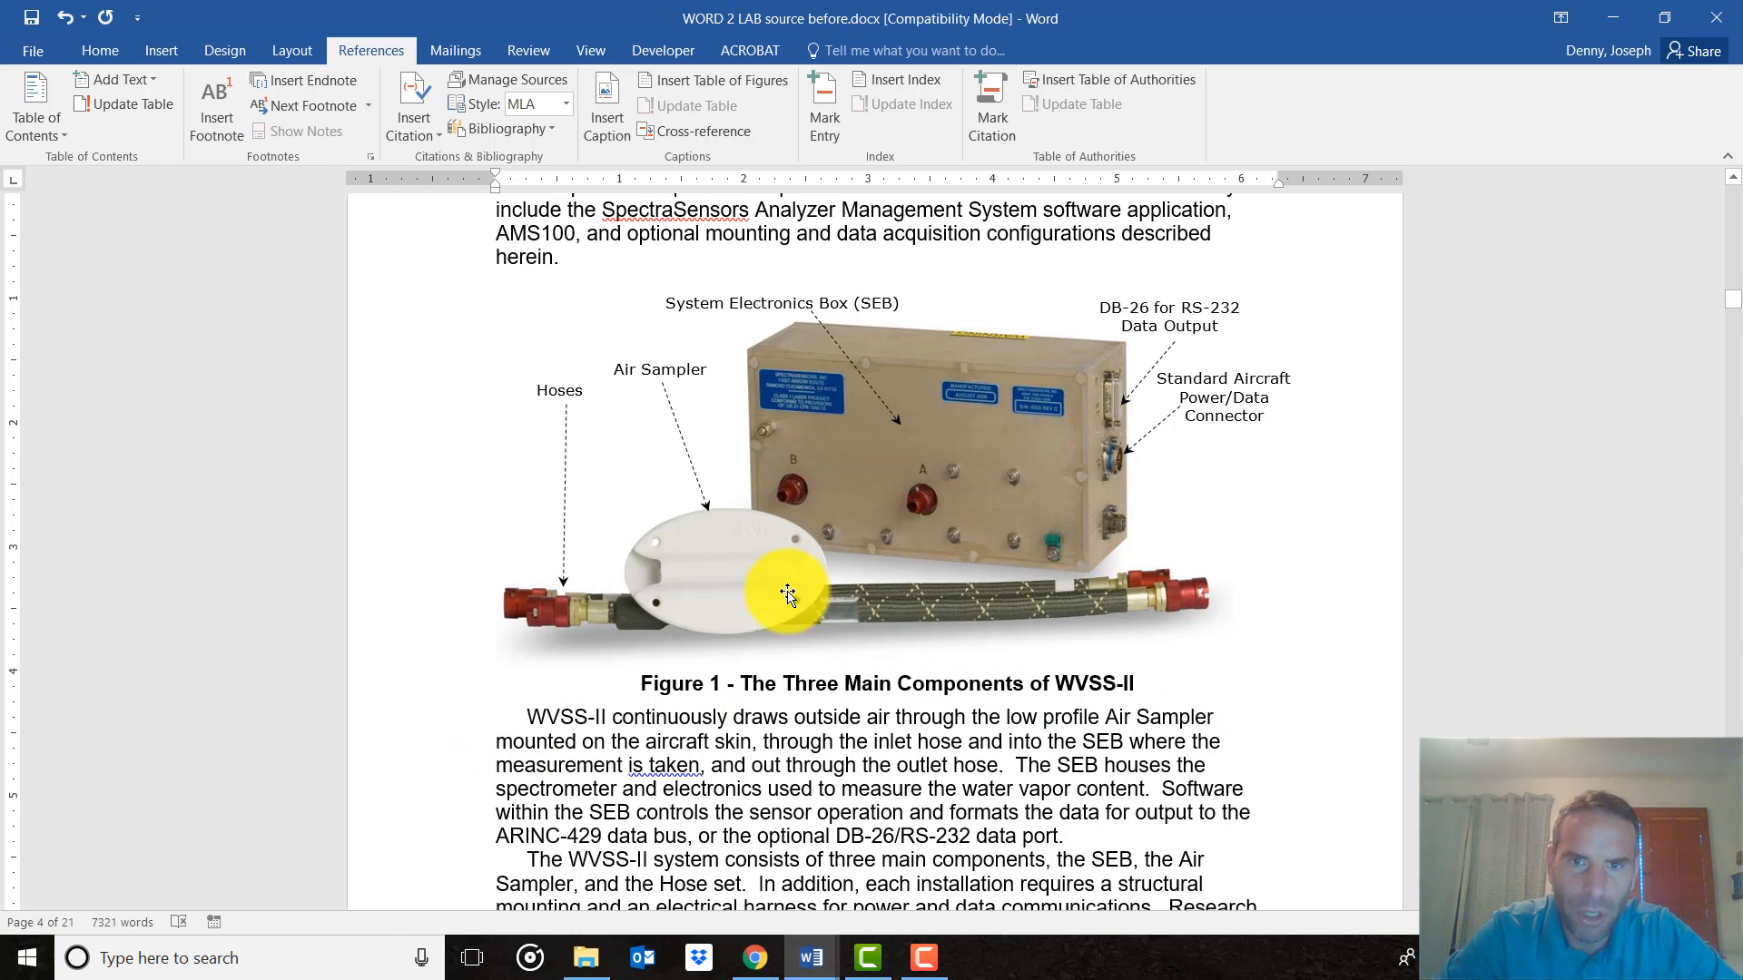
Locate the "Figure 1" mention in the paragraph about the three primary components and compare it with the captioned figure.
{"action": "scroll", "coordinate": [790, 584], "scroll_direction": "up", "scroll_amount": 8}
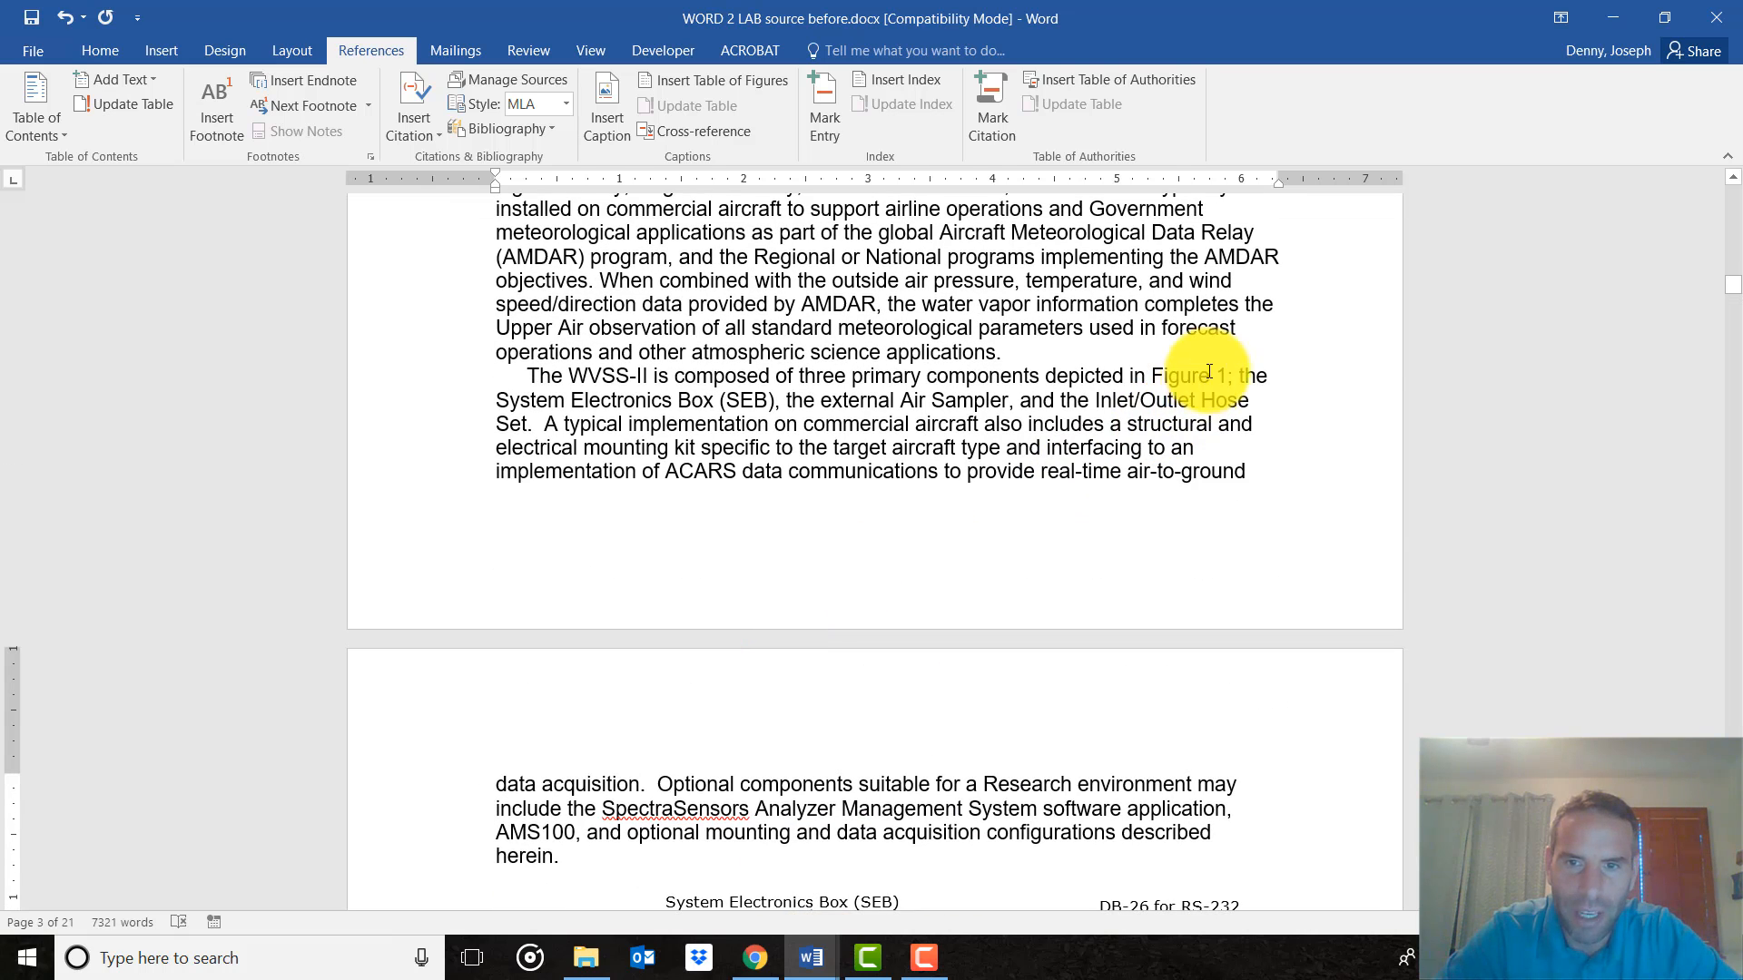
{"action": "left_click", "coordinate": [1156, 369]}
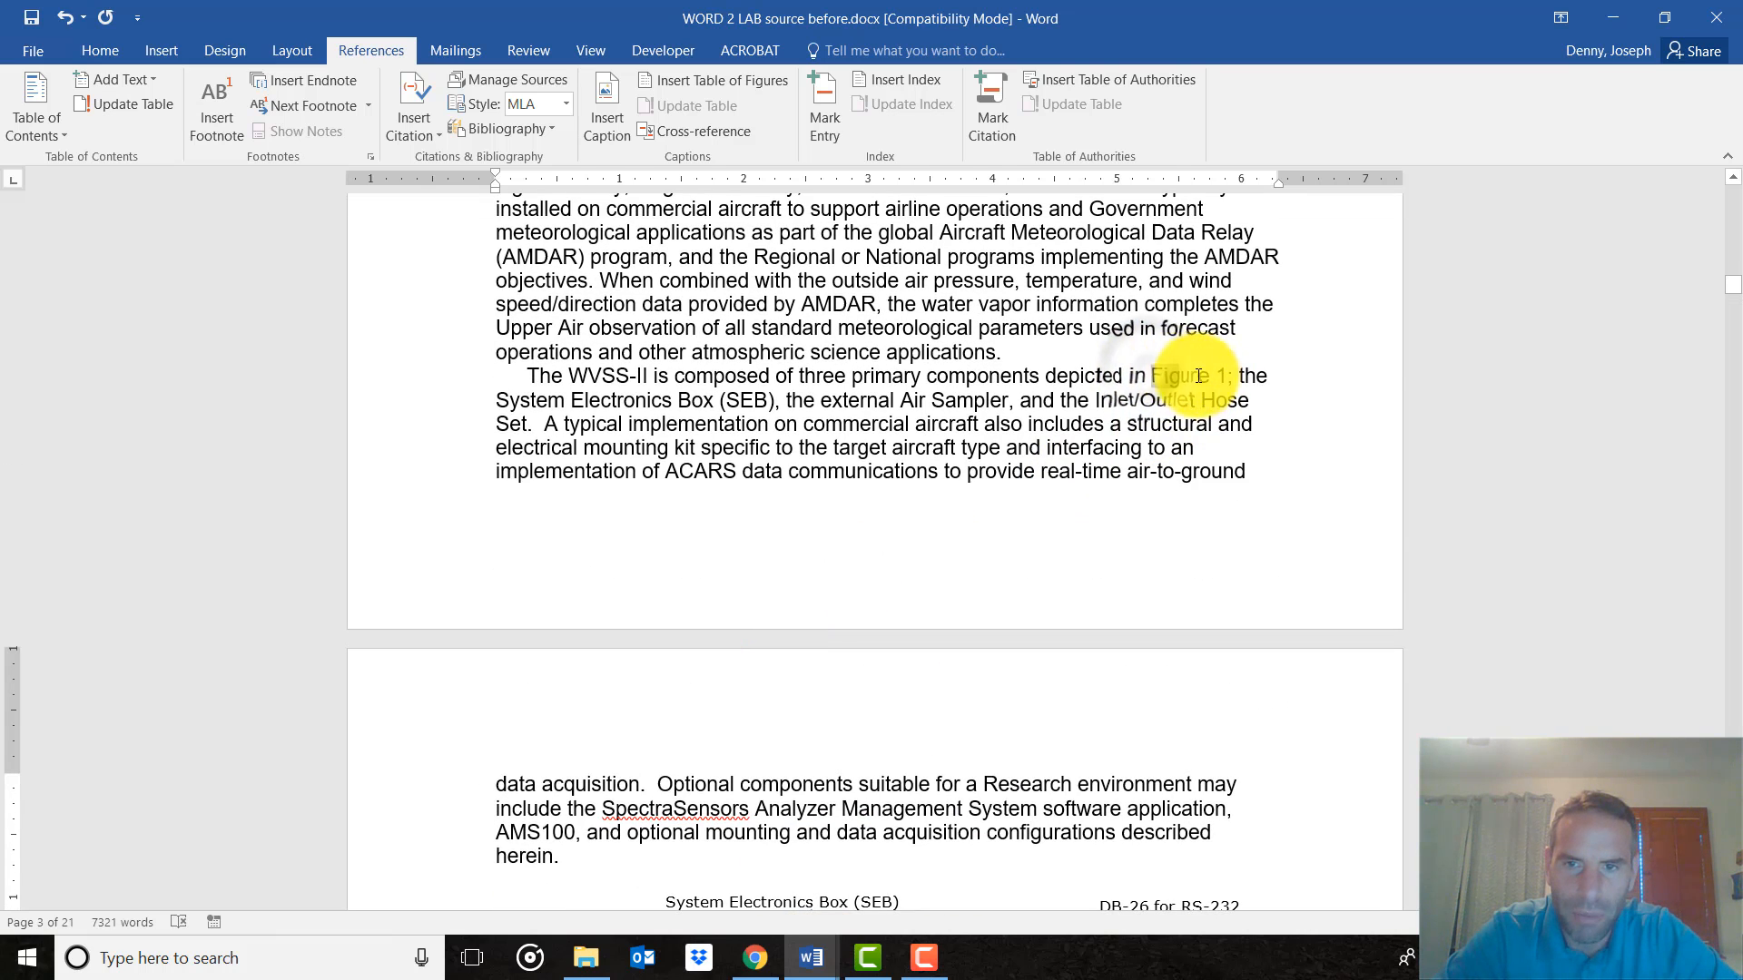
{"action": "left_click_drag", "start_coordinate": [1152, 375], "coordinate": [1225, 376]}
{"action": "left_click", "coordinate": [1145, 374]}
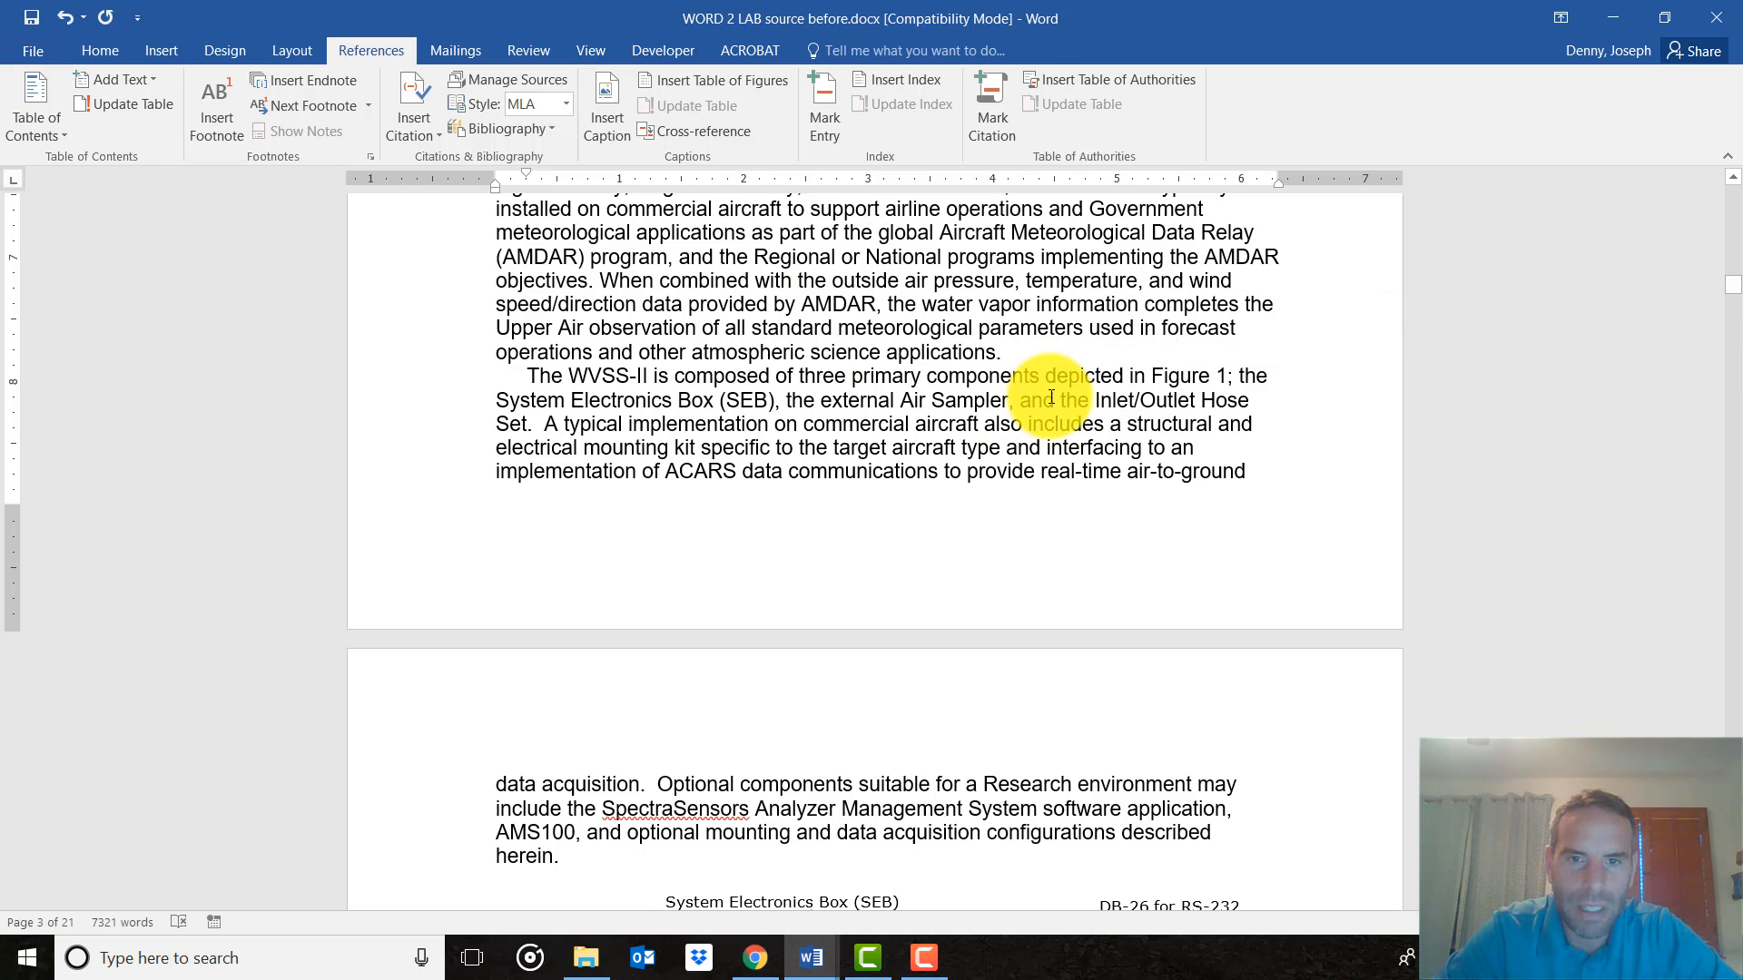
{"action": "scroll", "coordinate": [1159, 405], "scroll_direction": "down", "scroll_amount": 4}
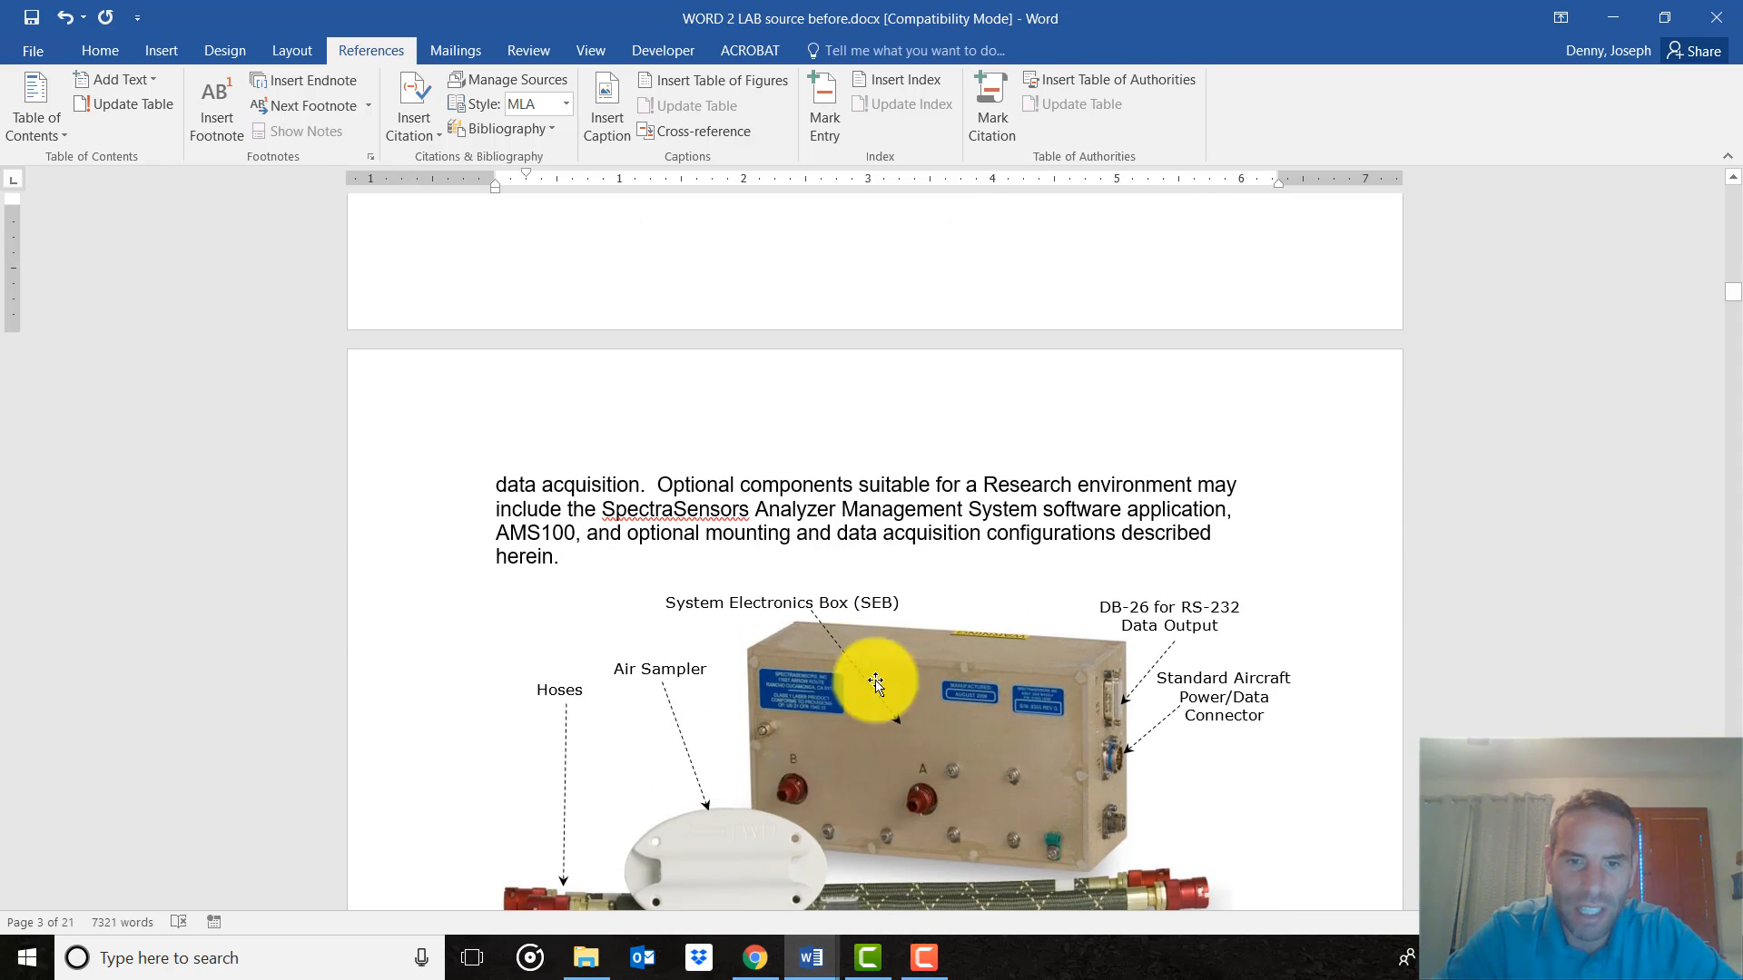
{"action": "scroll", "coordinate": [867, 717], "scroll_direction": "down", "scroll_amount": 3}
{"action": "scroll", "coordinate": [895, 723], "scroll_direction": "up", "scroll_amount": 5}
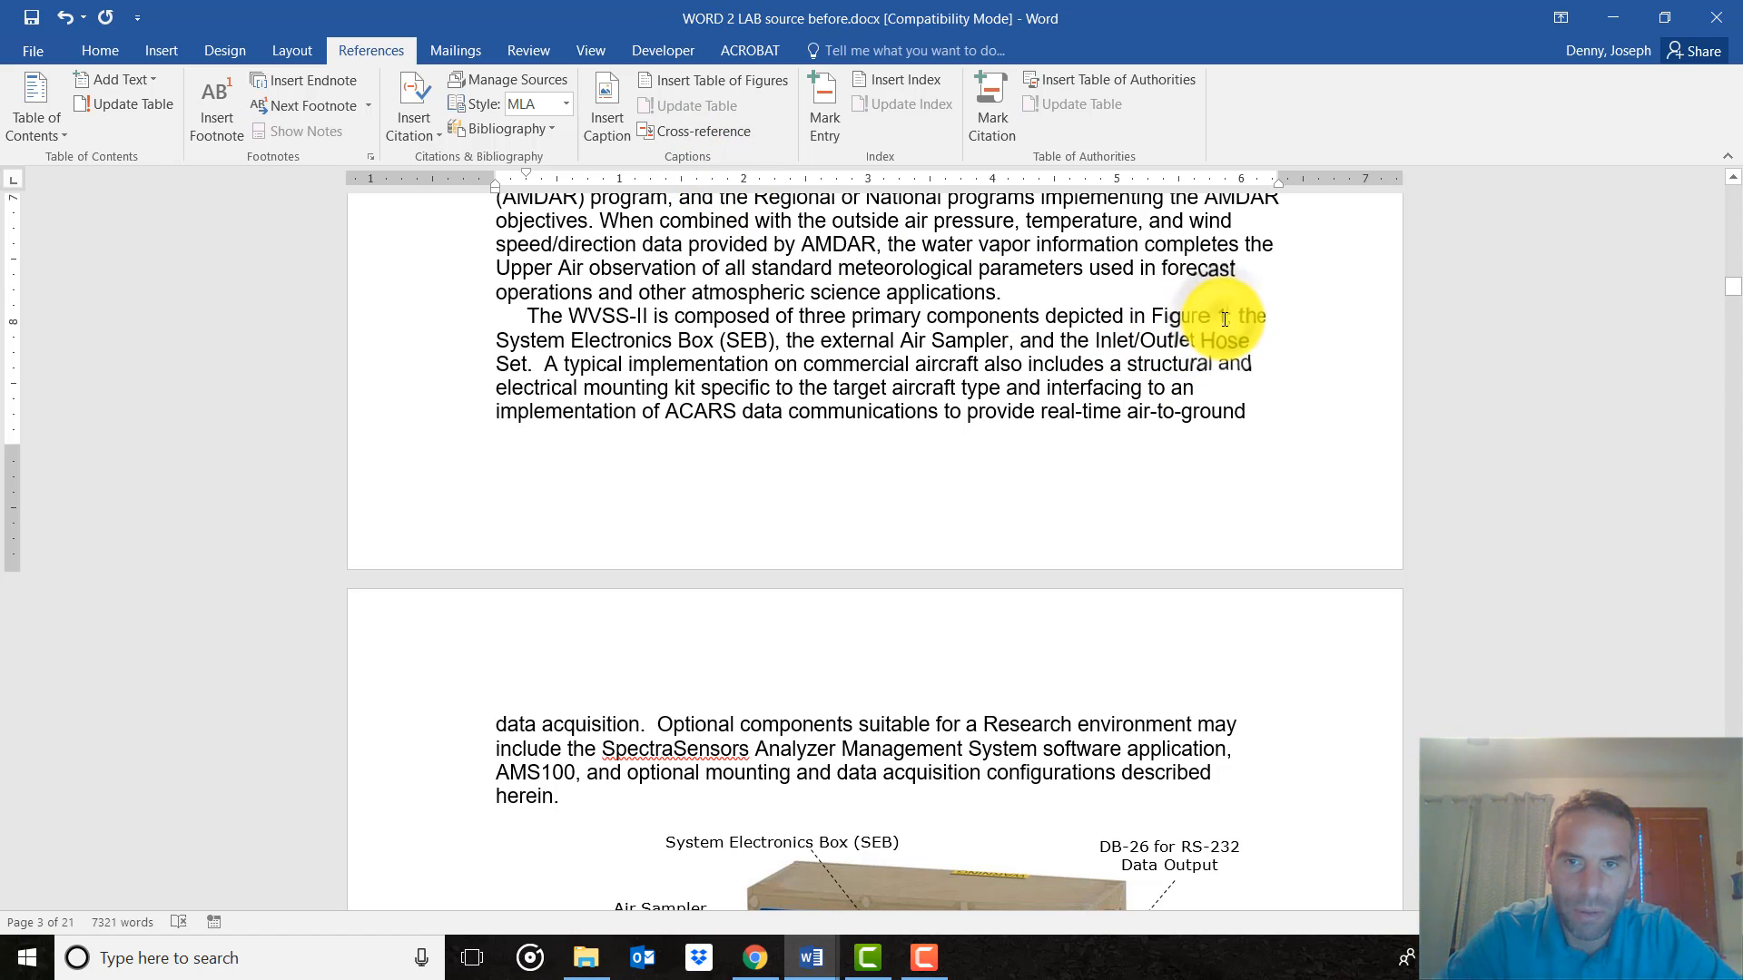
Try a cross-reference to the entire Figure 1 caption before the typed "Figure 1" in the WVSS-II components paragraph, and undo it.
{"action": "left_click", "coordinate": [1151, 317]}
{"action": "left_click", "coordinate": [717, 130]}
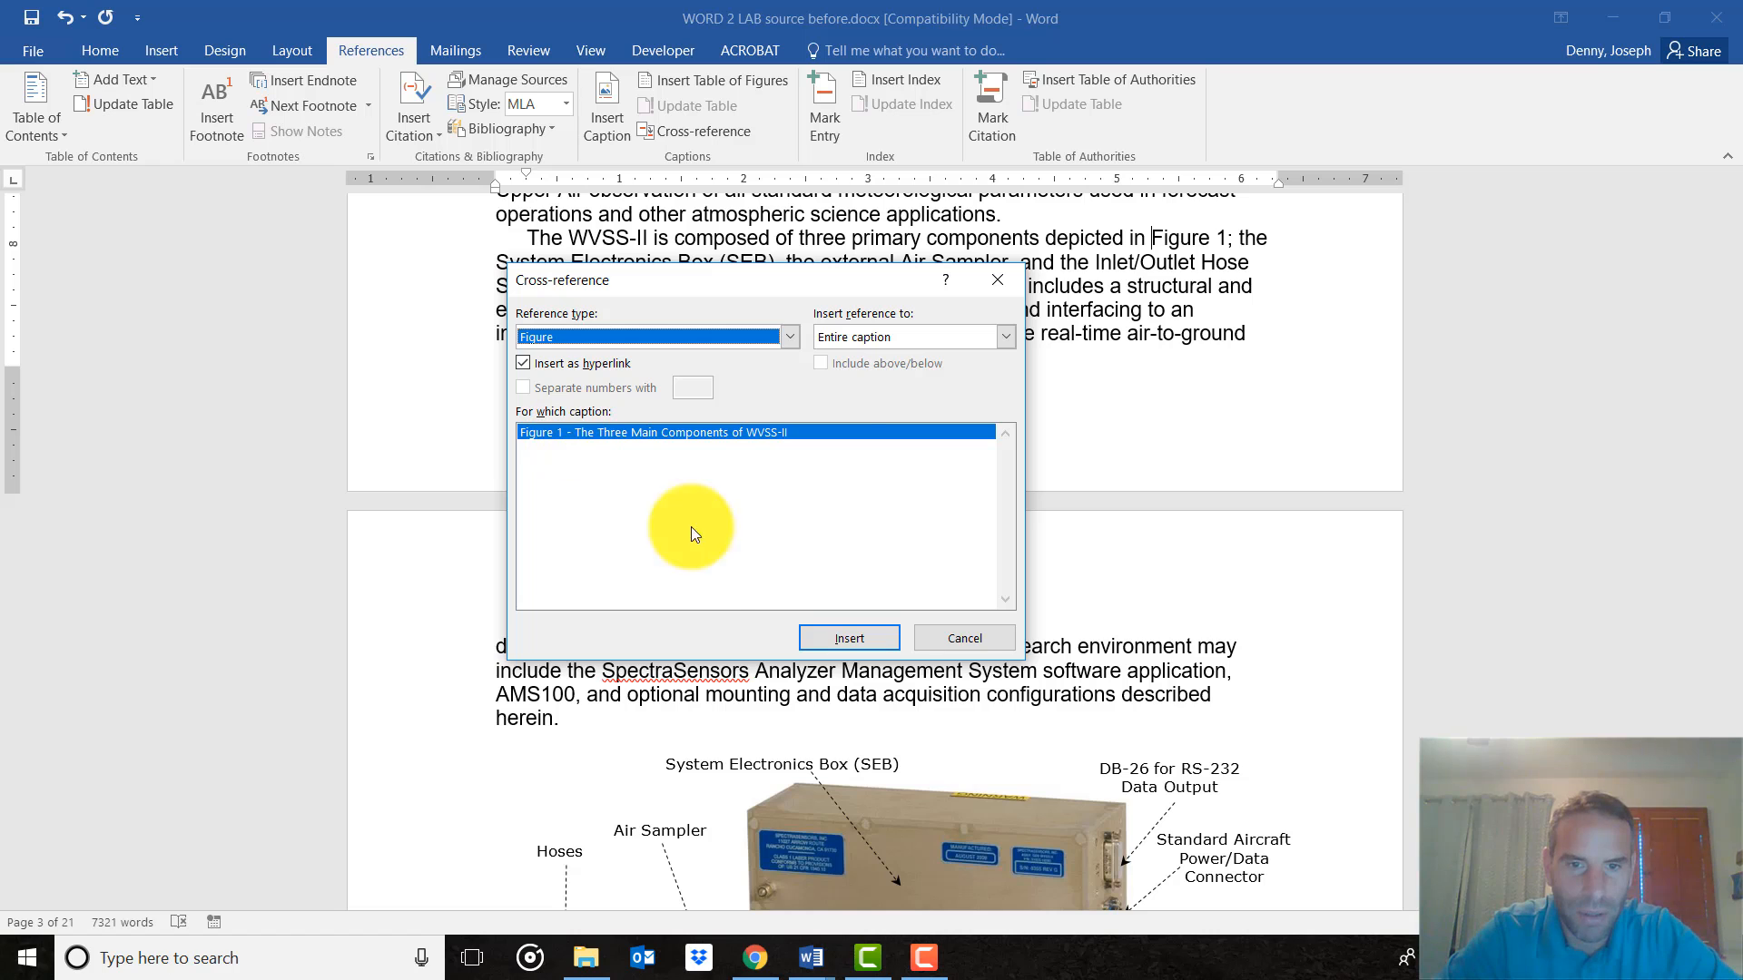
{"action": "left_click", "coordinate": [843, 633]}
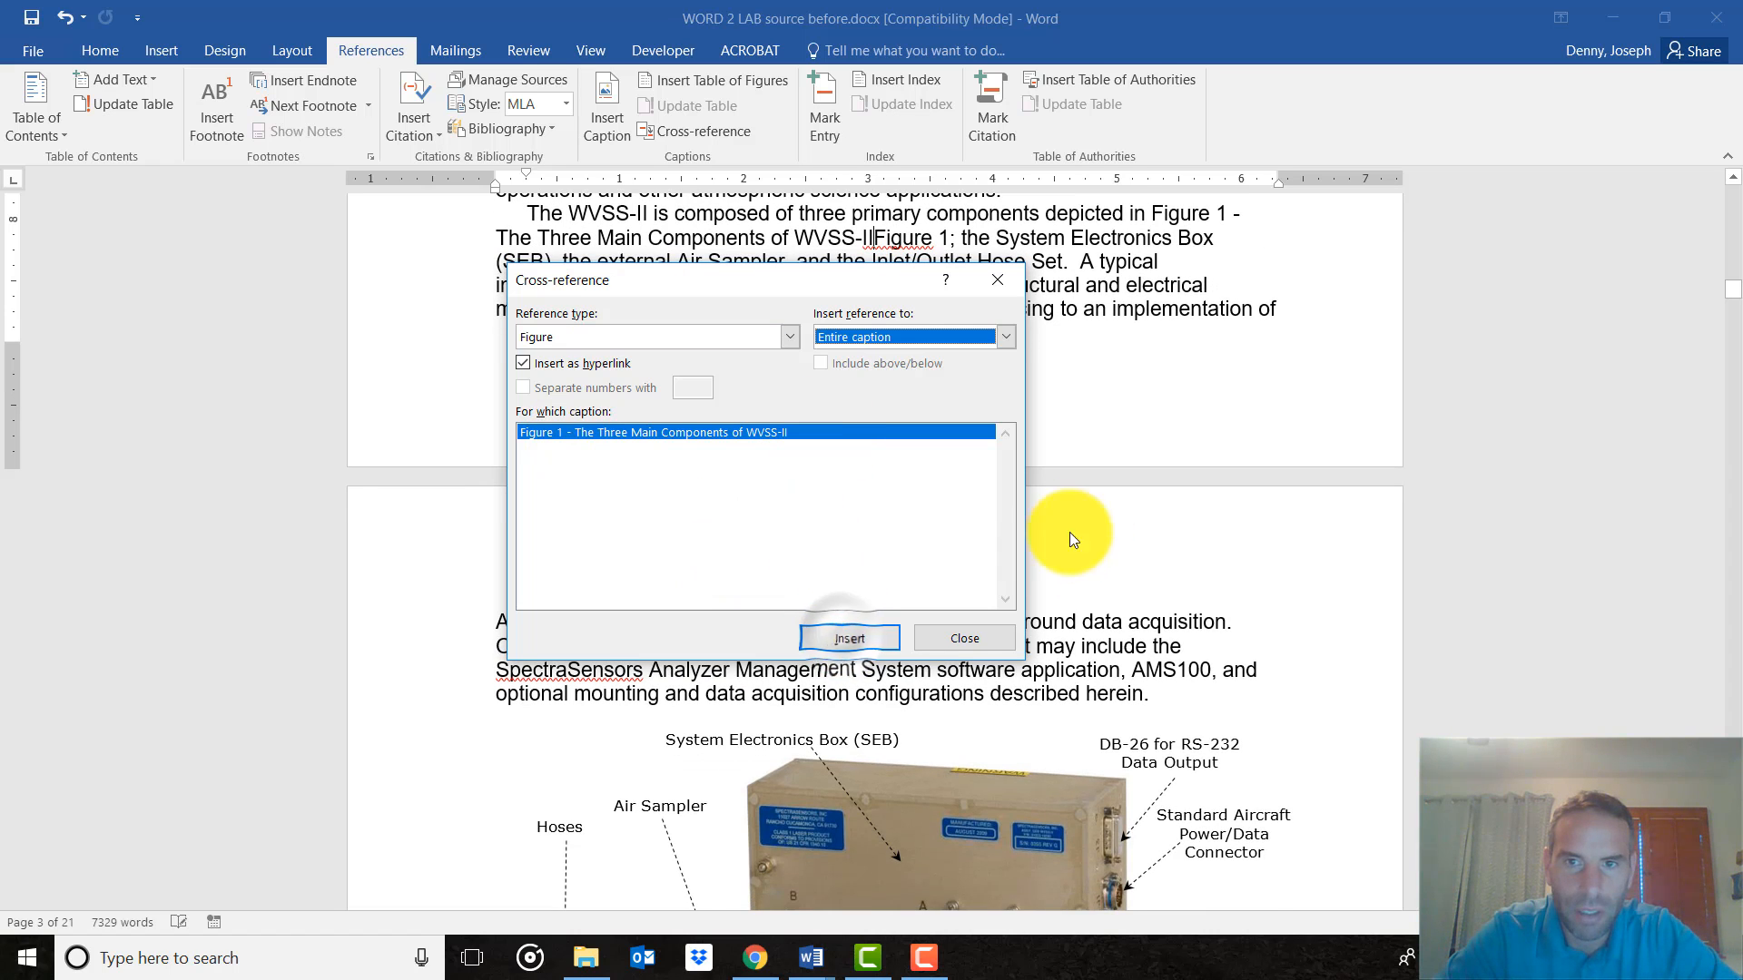
{"action": "scroll", "coordinate": [1275, 272], "scroll_direction": "up", "scroll_amount": 1}
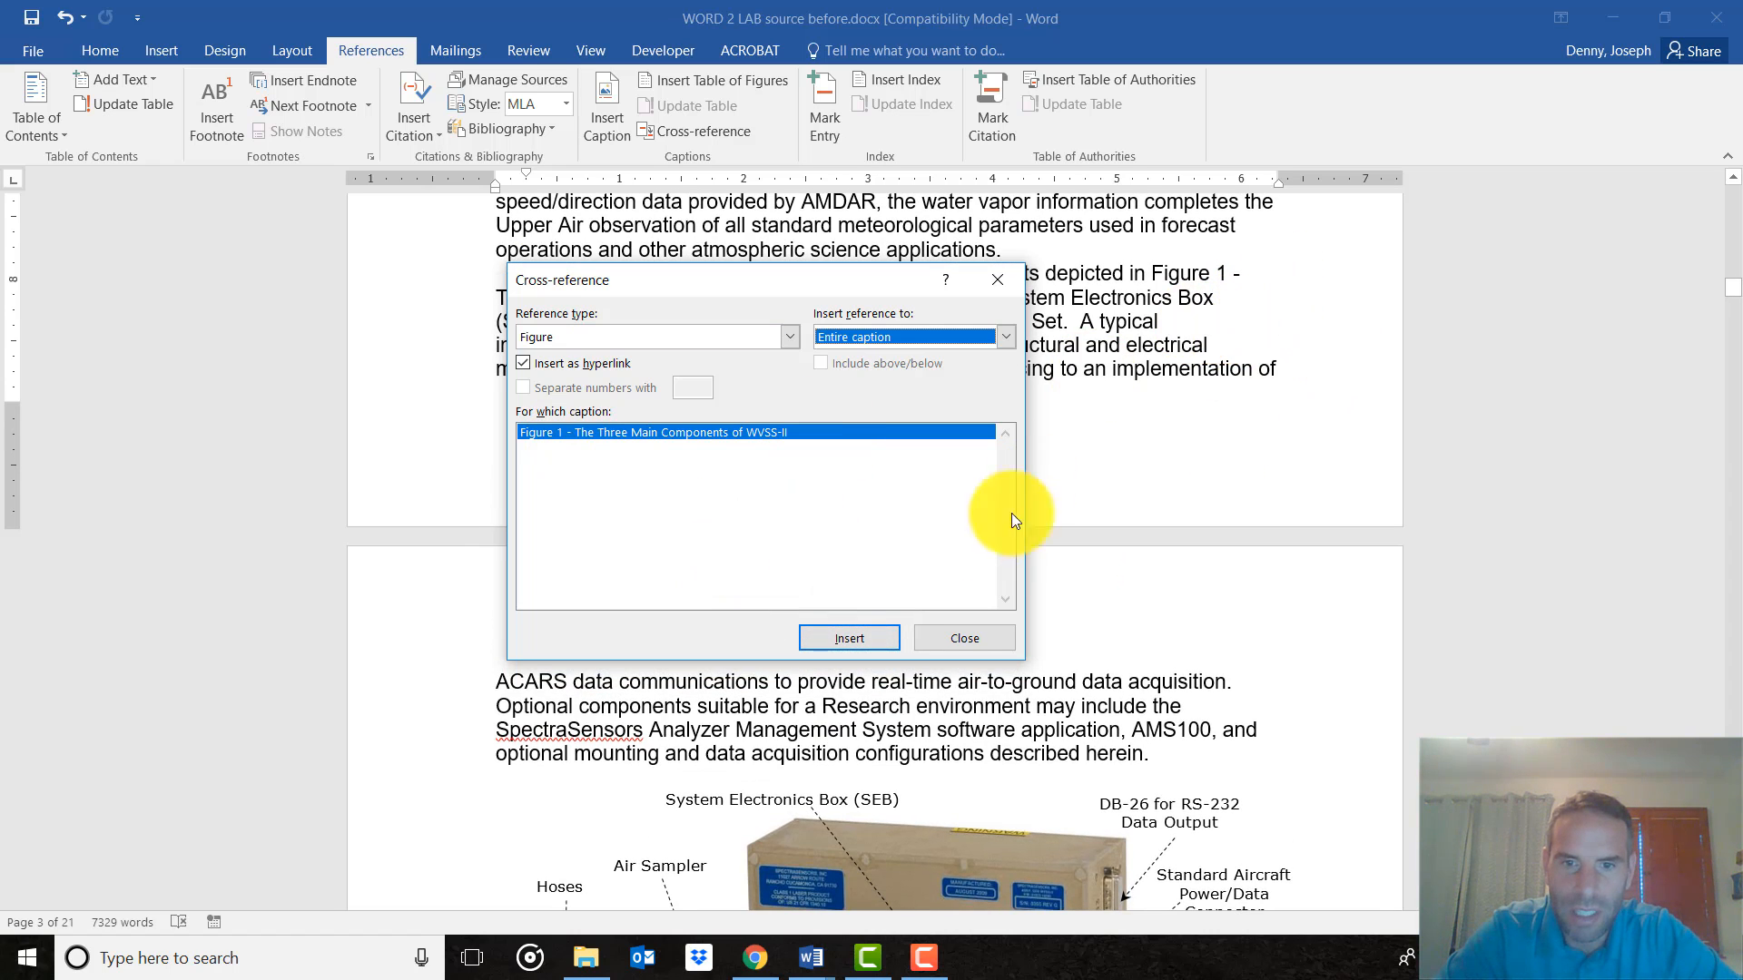
{"action": "left_click", "coordinate": [964, 638]}
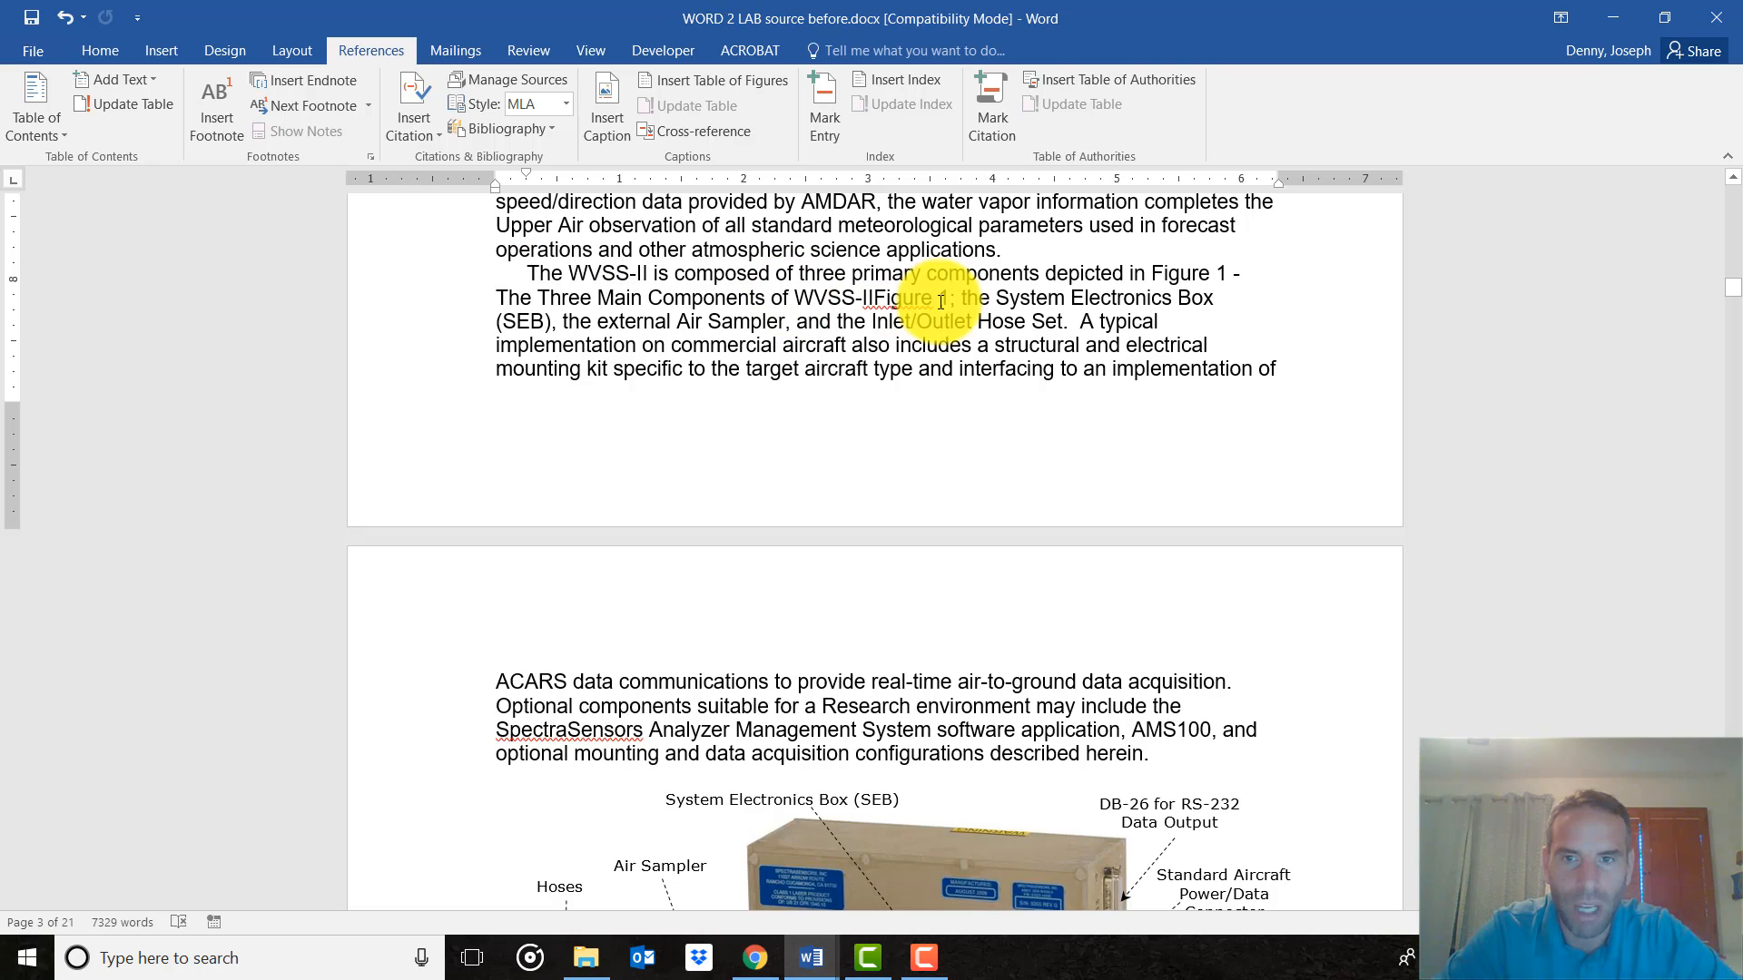
{"action": "key", "text": "ctrl+z"}
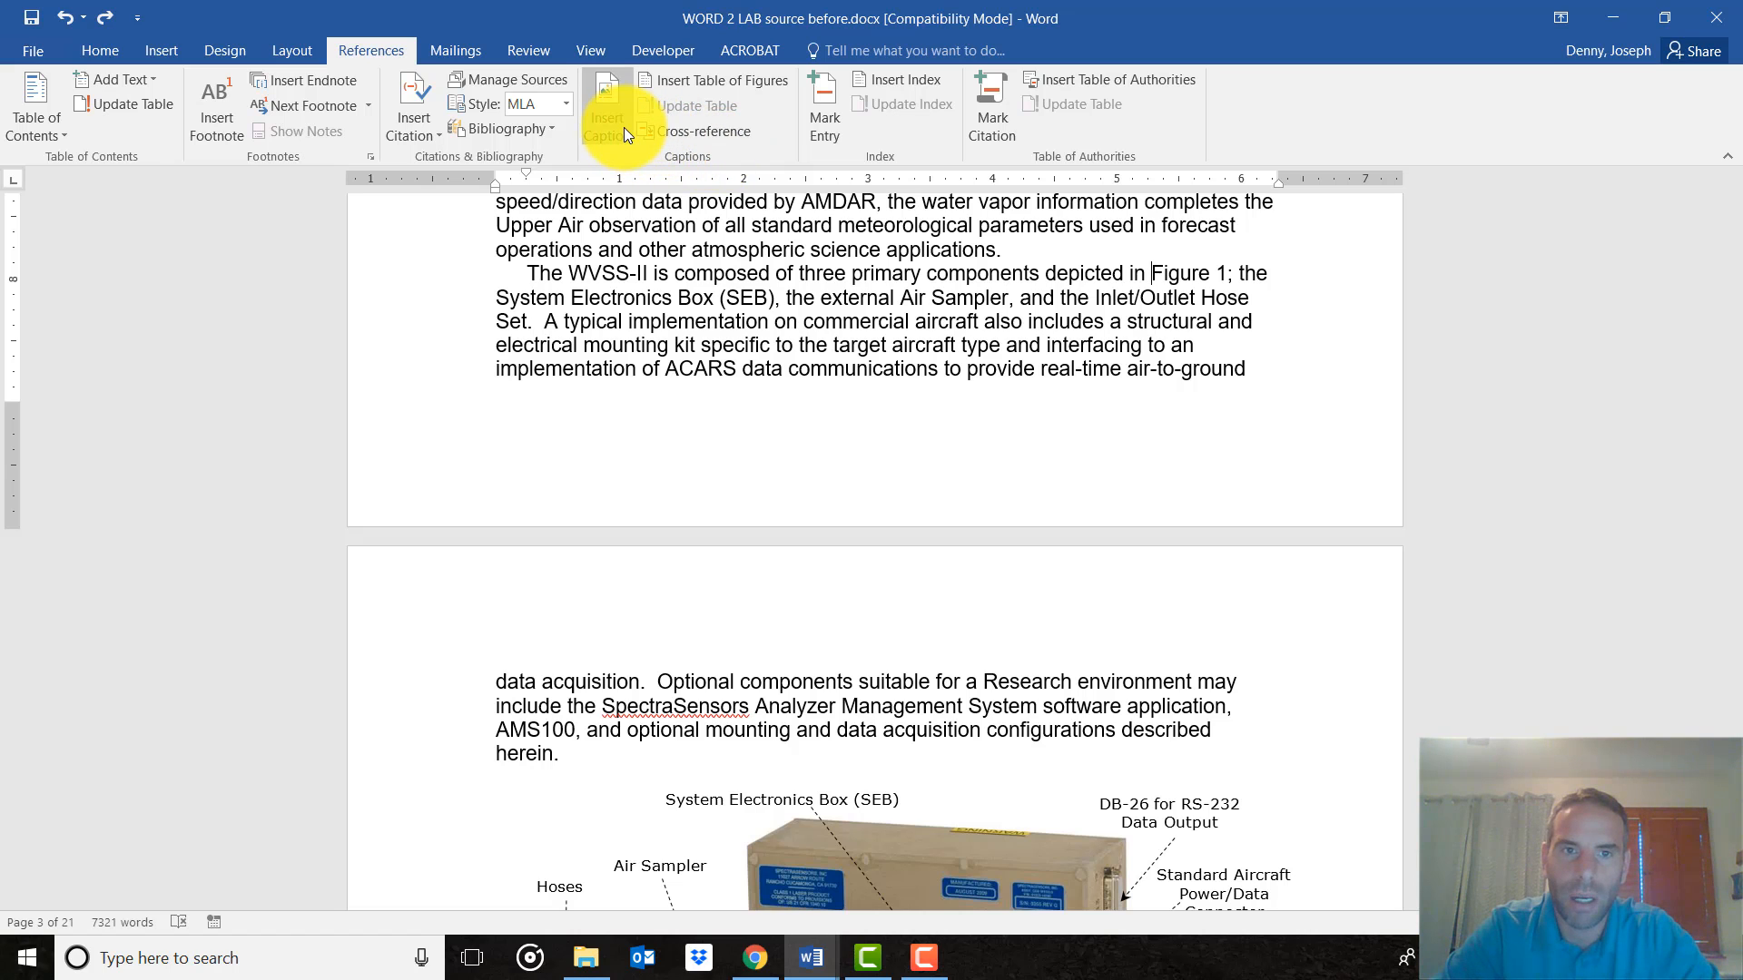
Insert a hyperlinked cross-reference to the Figure 1 caption using only label and number, right before the typed "Figure 1".
{"action": "left_click", "coordinate": [670, 135]}
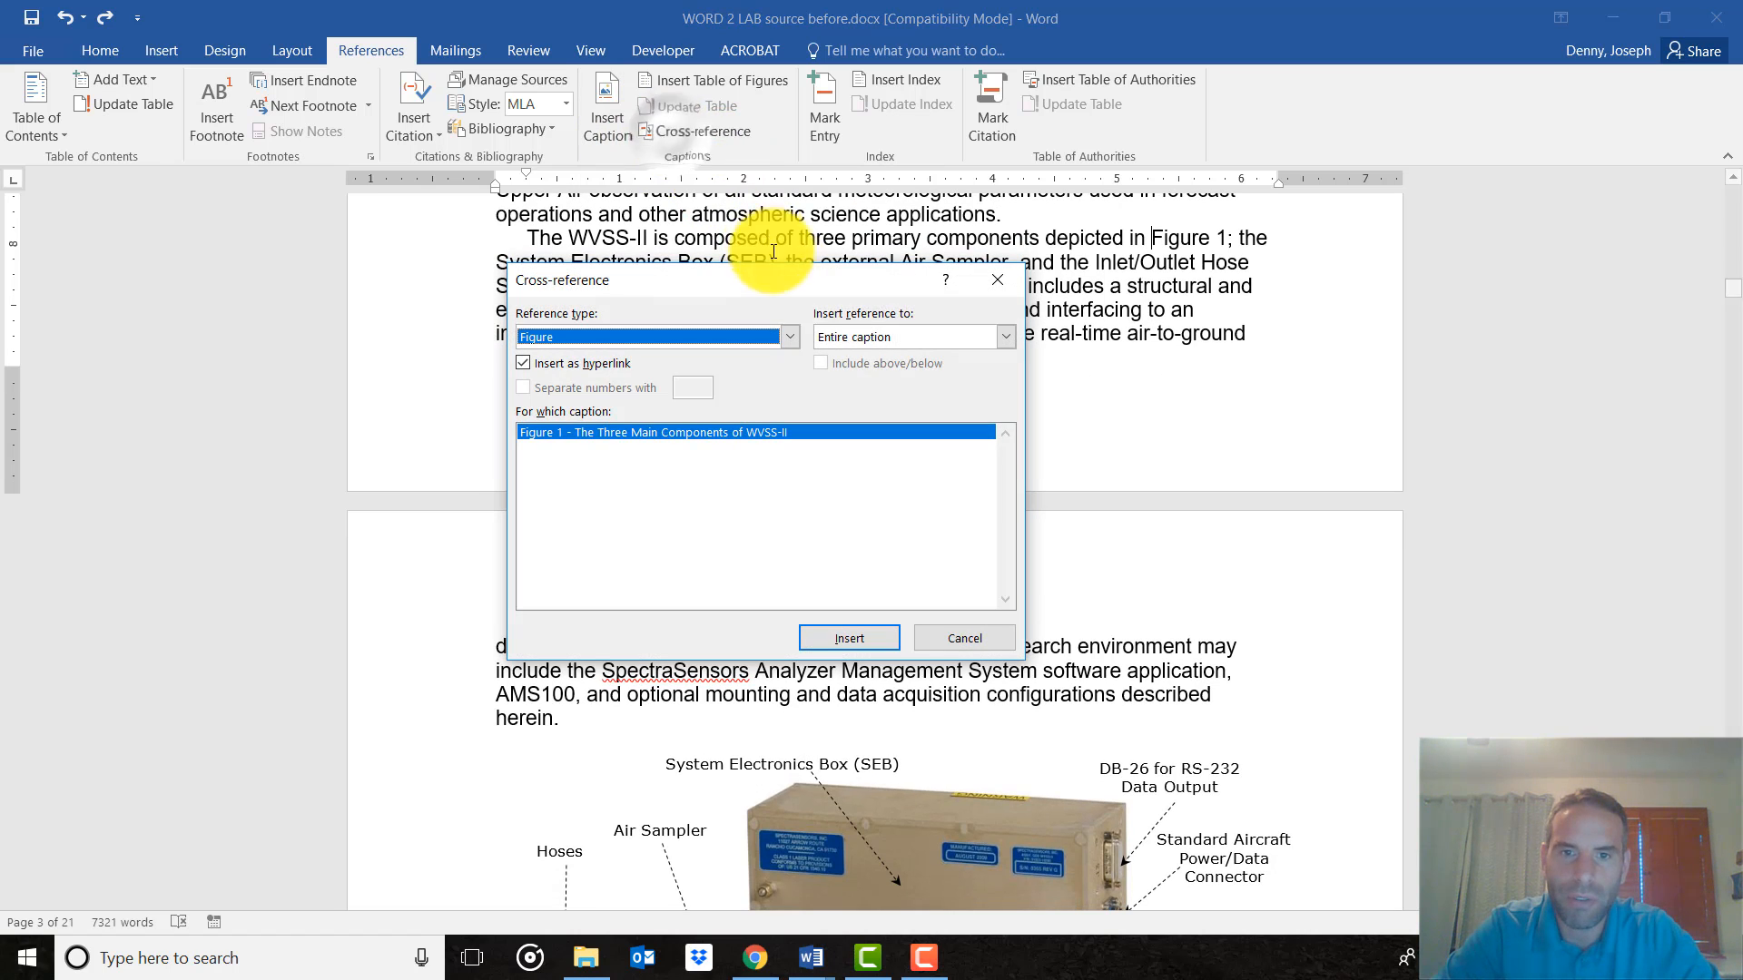
{"action": "left_click", "coordinate": [849, 335]}
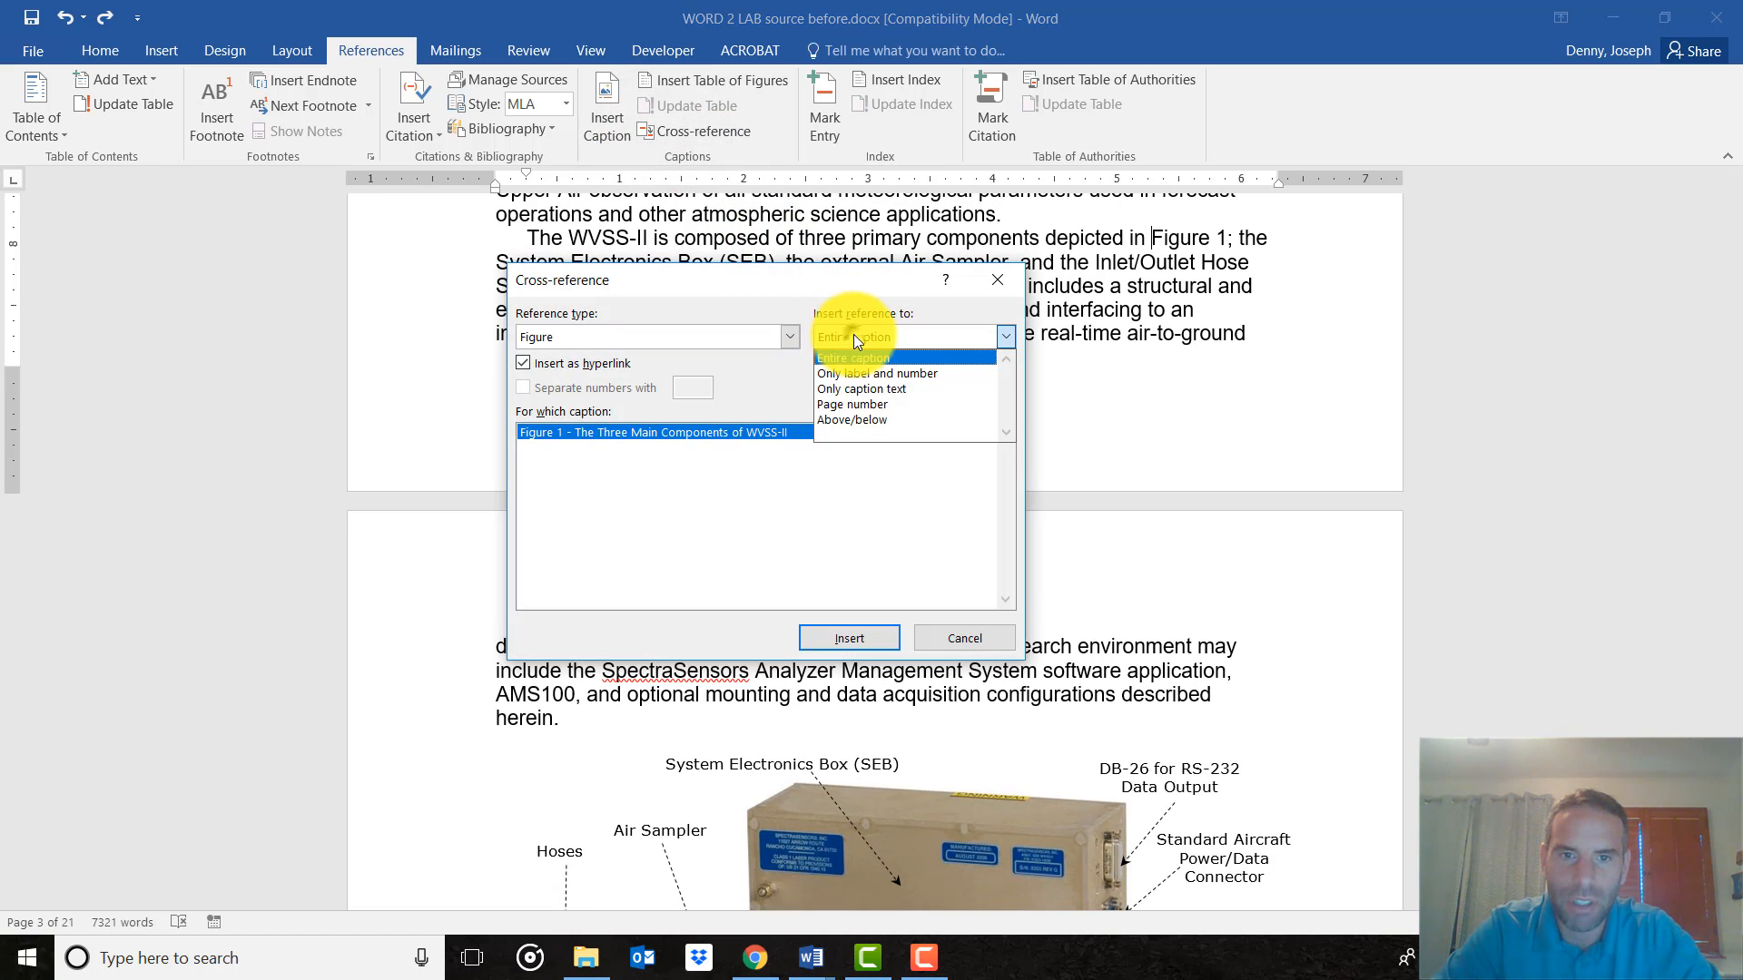
{"action": "left_click", "coordinate": [906, 374]}
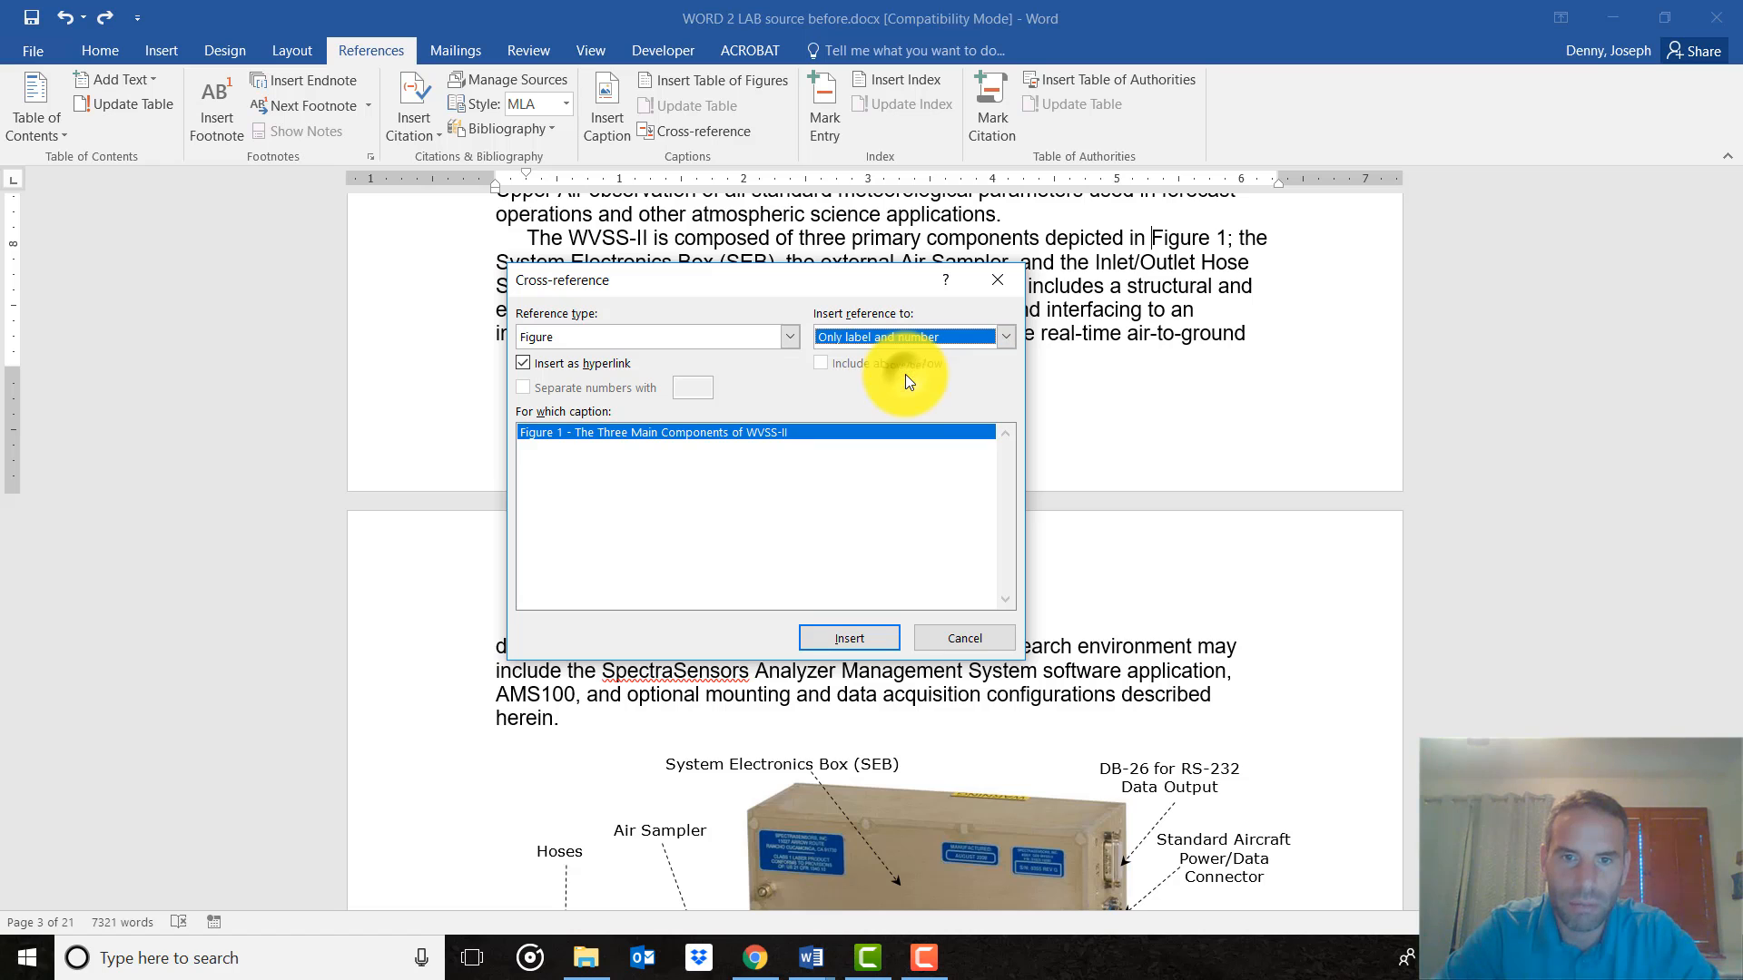
{"action": "left_click", "coordinate": [854, 637]}
{"action": "left_click", "coordinate": [939, 635]}
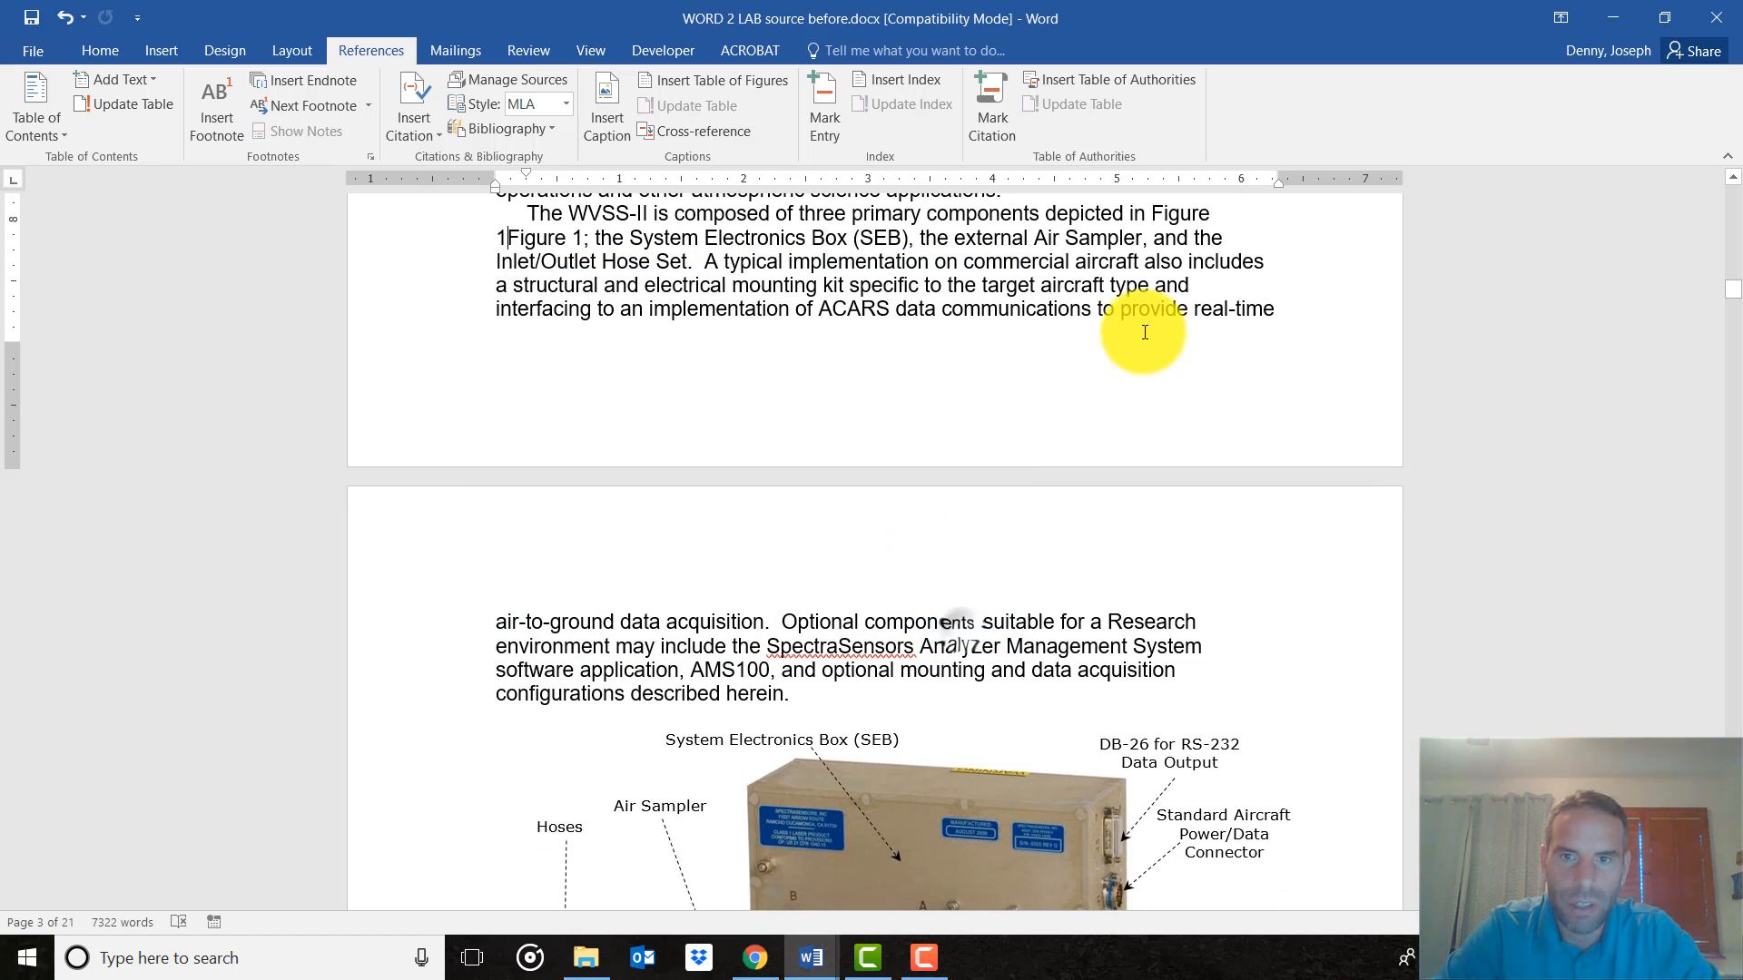
Delete the originally typed "Figure 1" that follows the inserted cross-reference, keeping the semicolon.
{"action": "double_click", "coordinate": [1179, 215]}
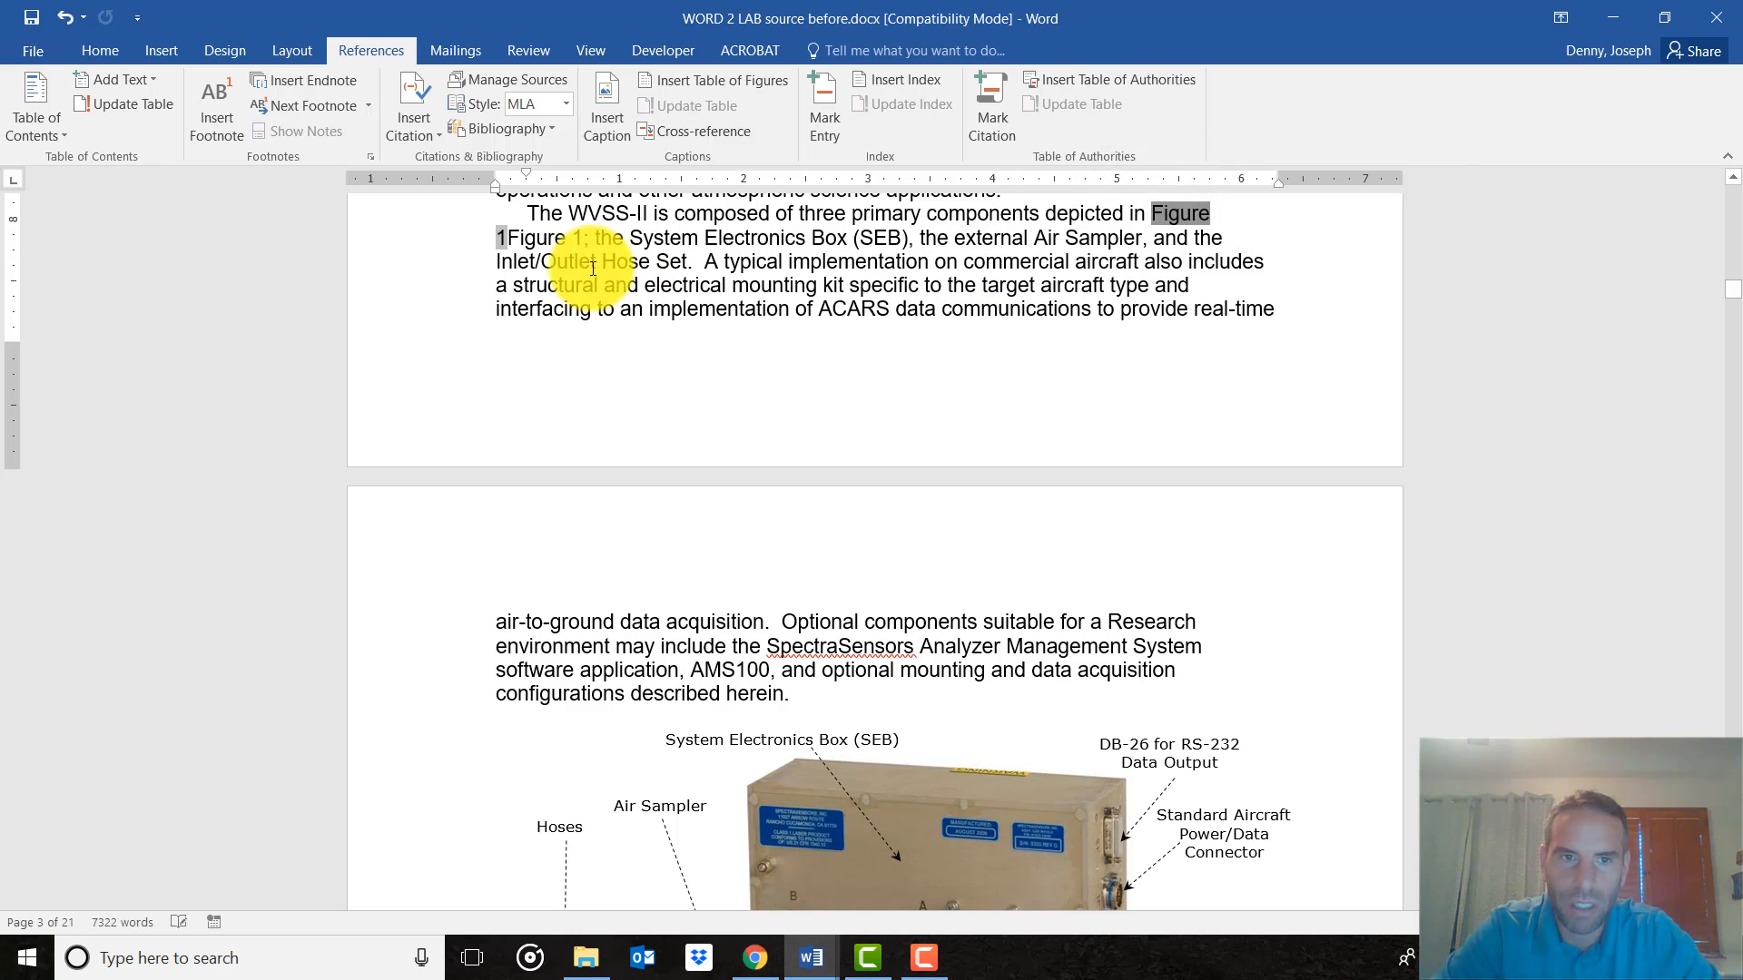
{"action": "left_click", "coordinate": [498, 236]}
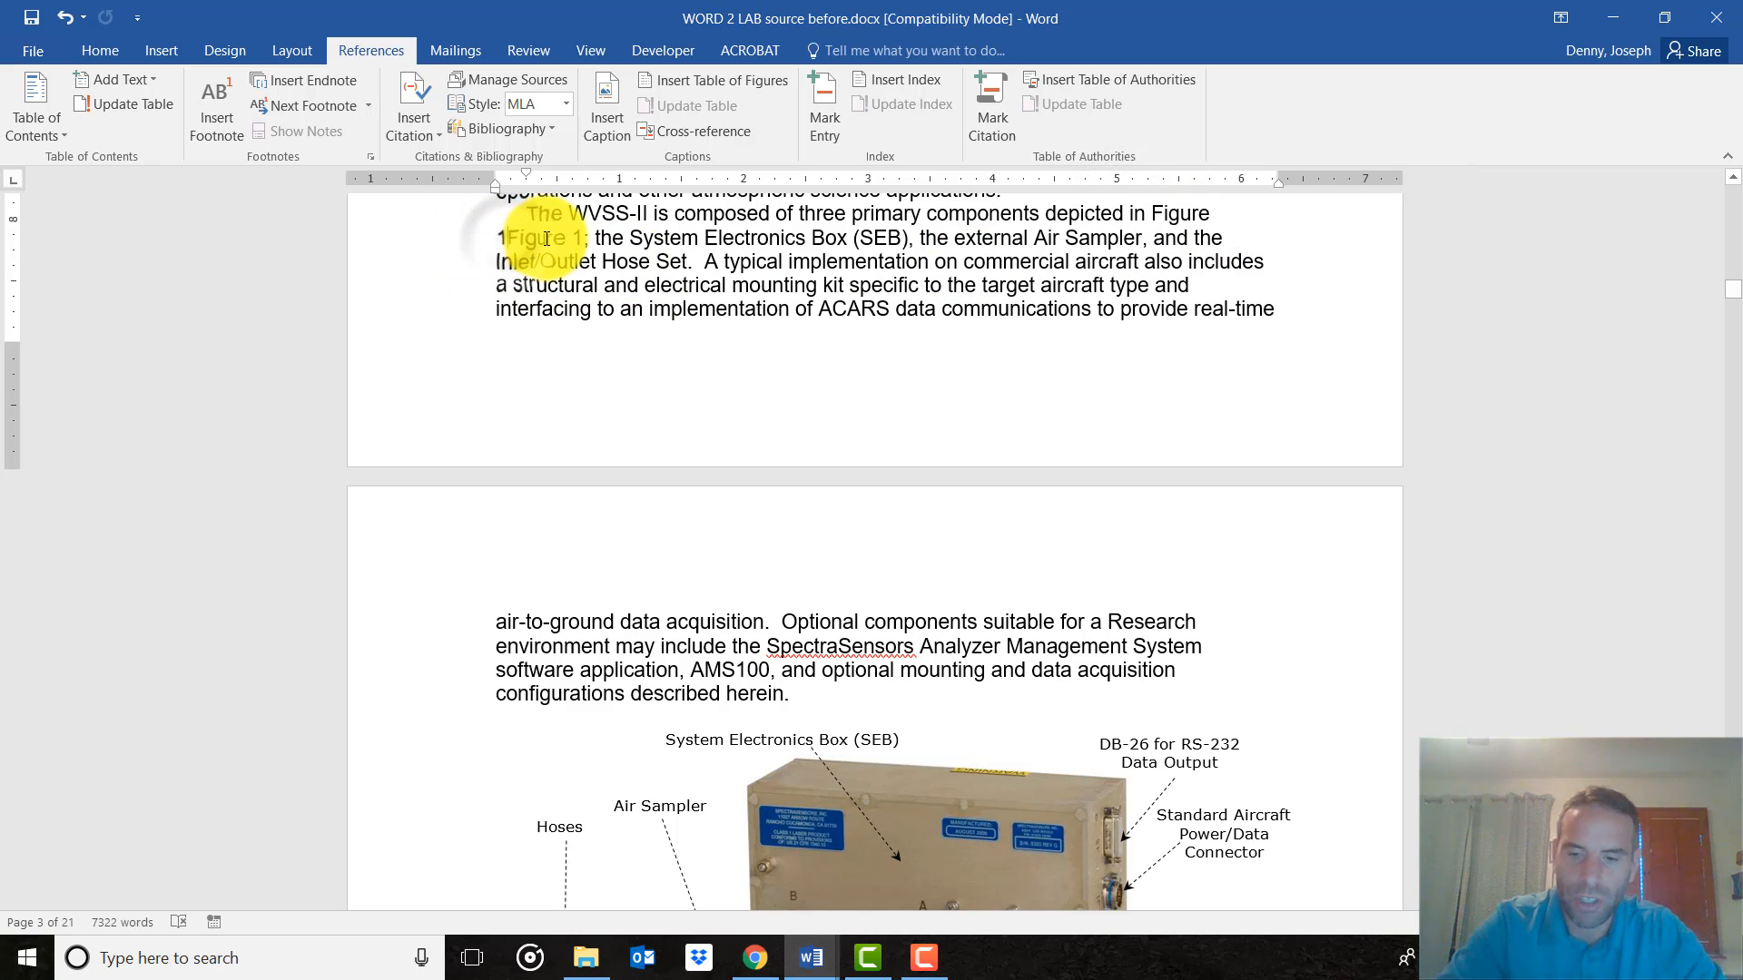
{"action": "key", "text": "Delete"}
{"action": "key", "text": "Delete"}
{"action": "key", "text": "Delete"}
{"action": "key", "text": "Delete"}
{"action": "key", "text": "Delete"}
{"action": "key", "text": "Delete"}
{"action": "key", "text": "Delete"}
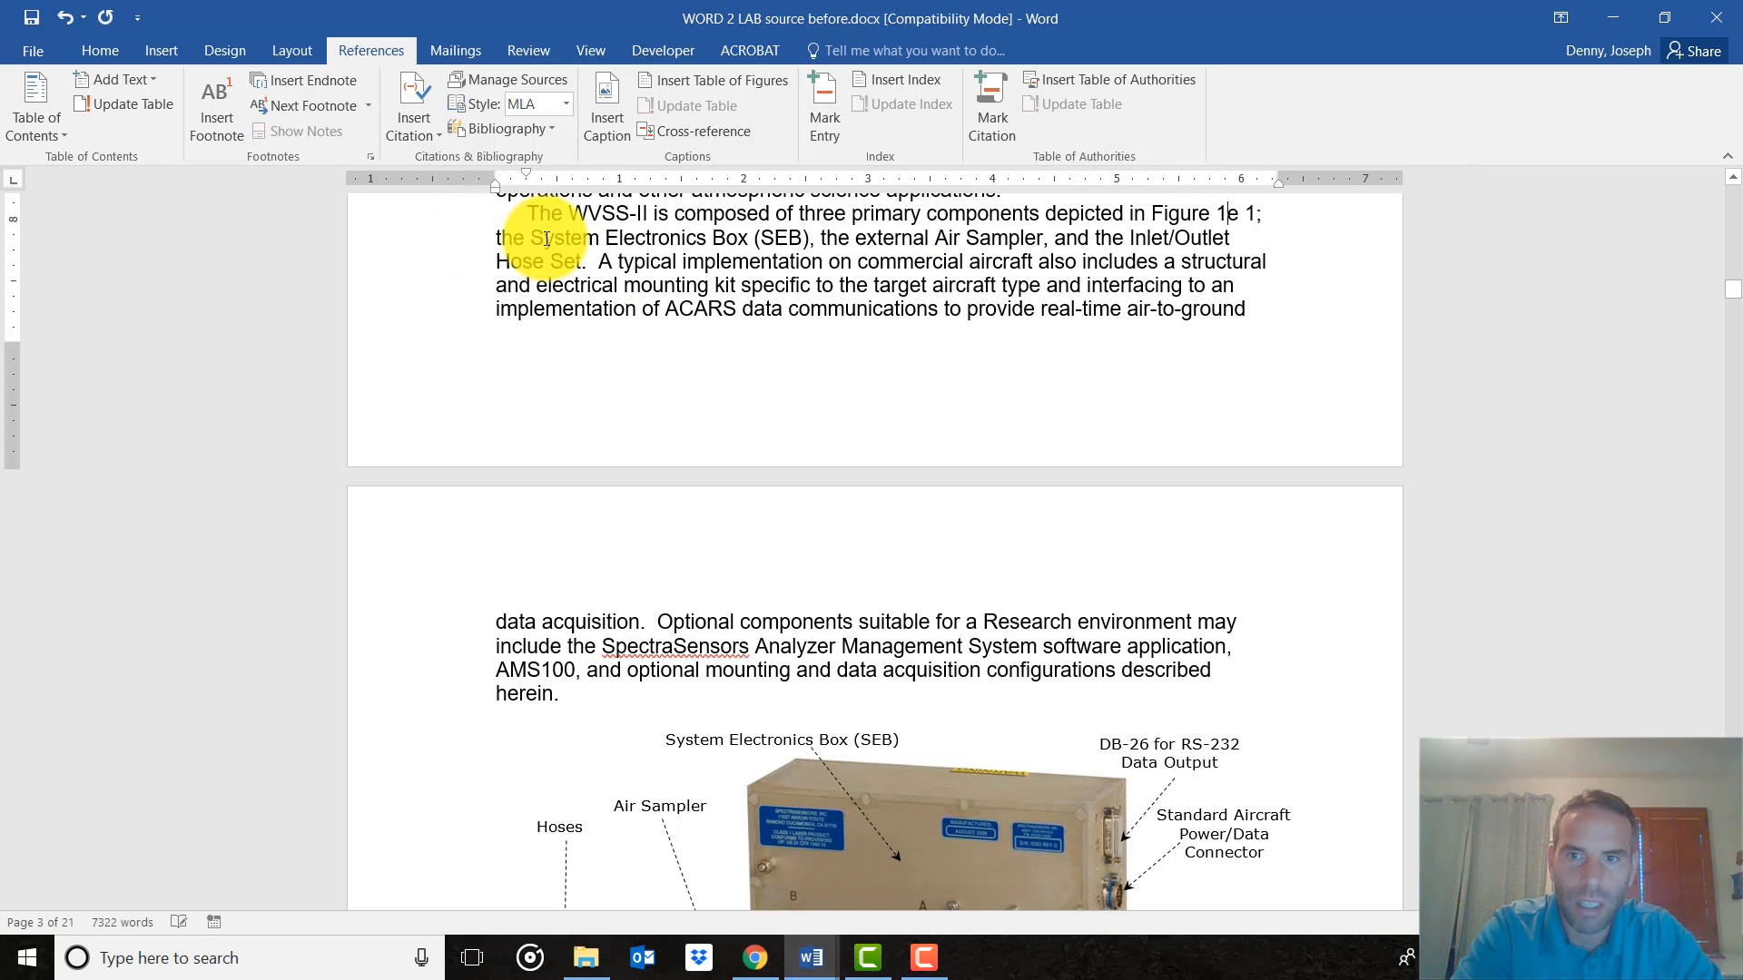